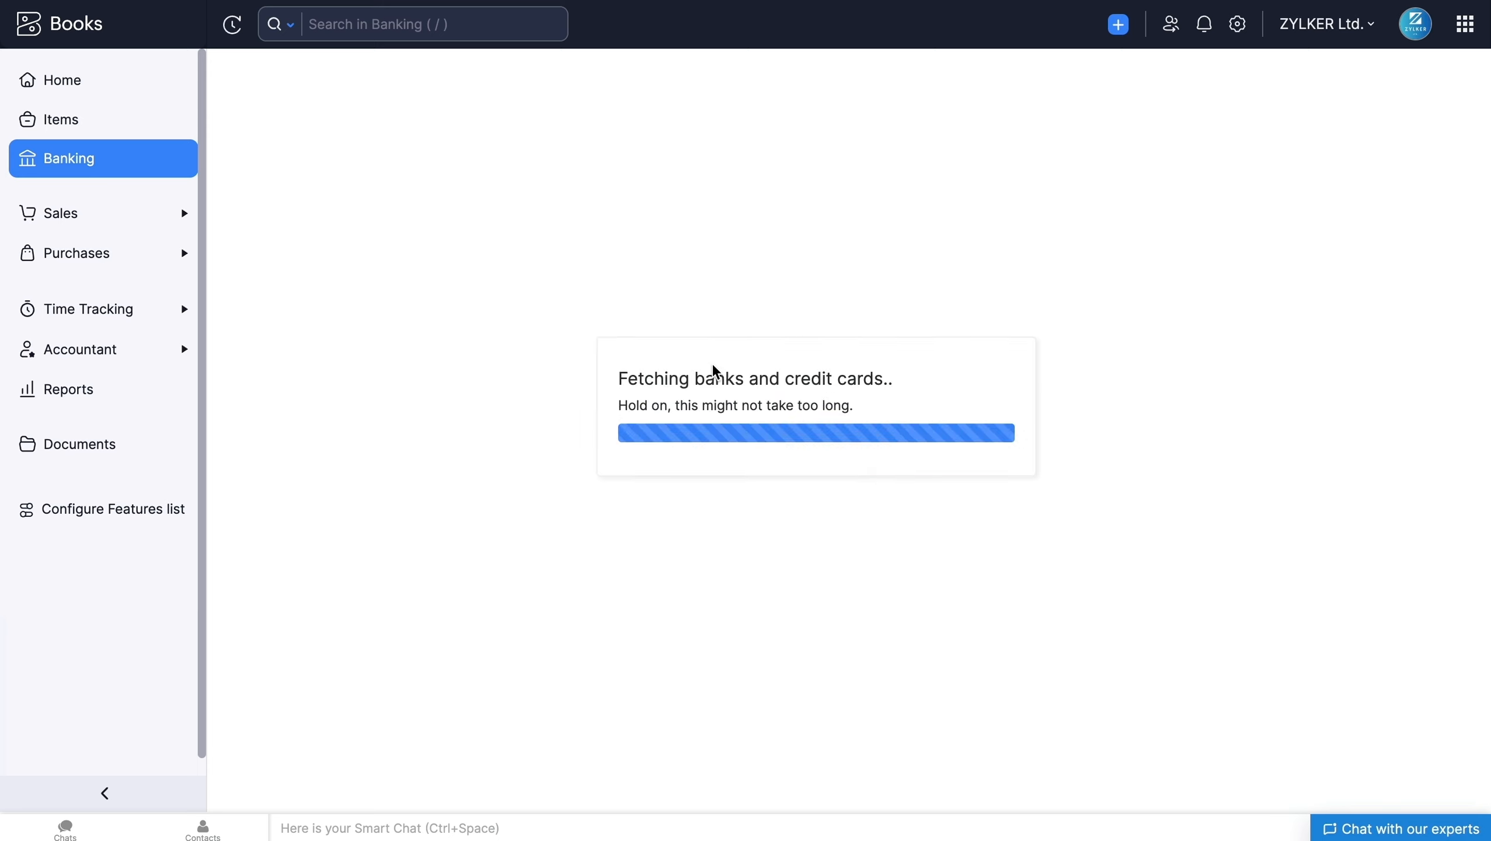
Step: Start a bank connection with Token as the feeds service provider and choose Ozone Modelo Test Bank (United Kingdom)
left_click(1088, 206)
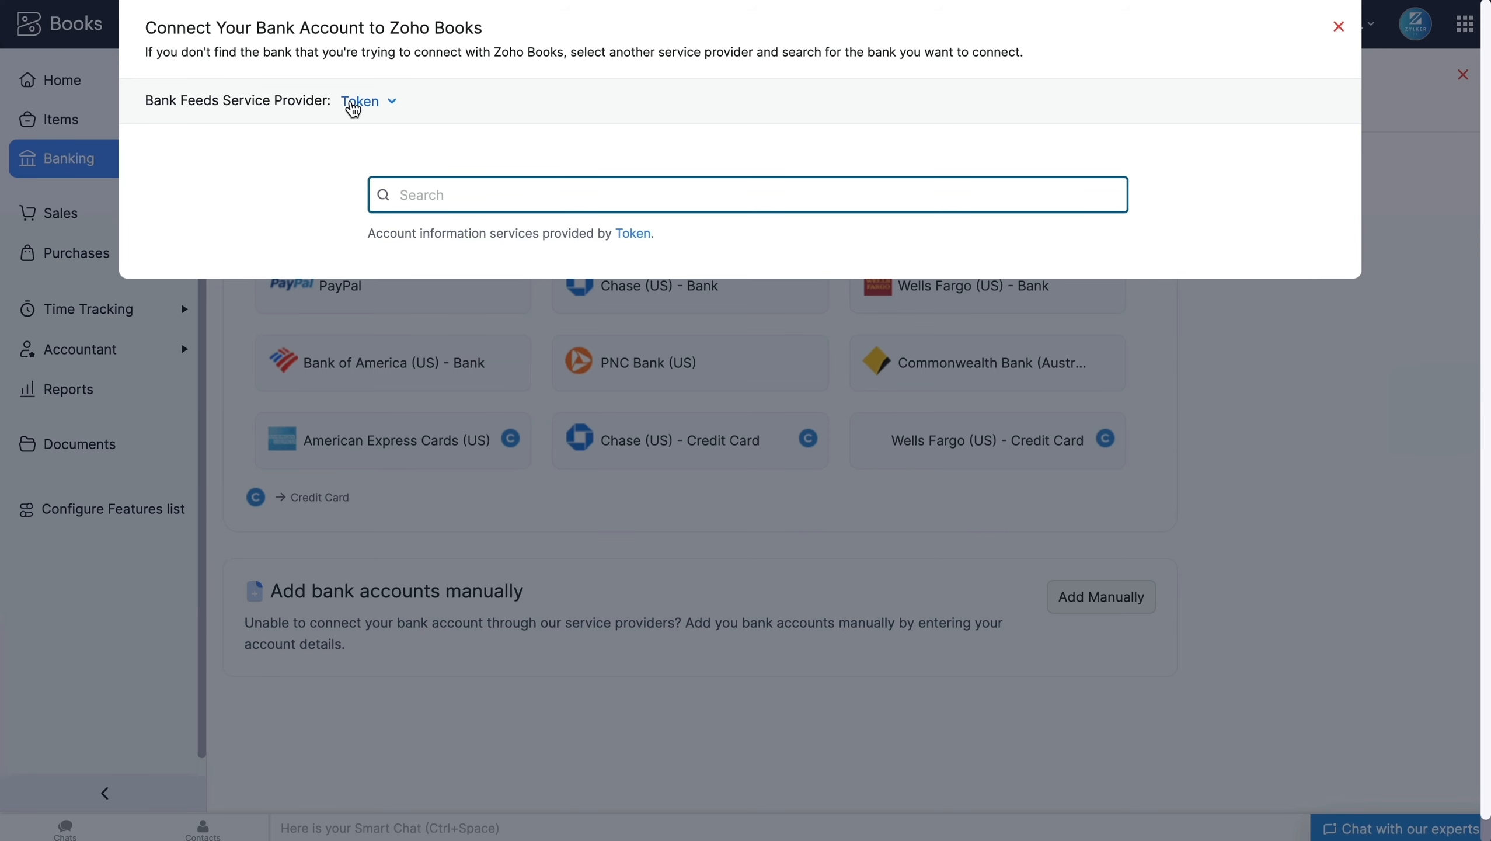
left_click(369, 102)
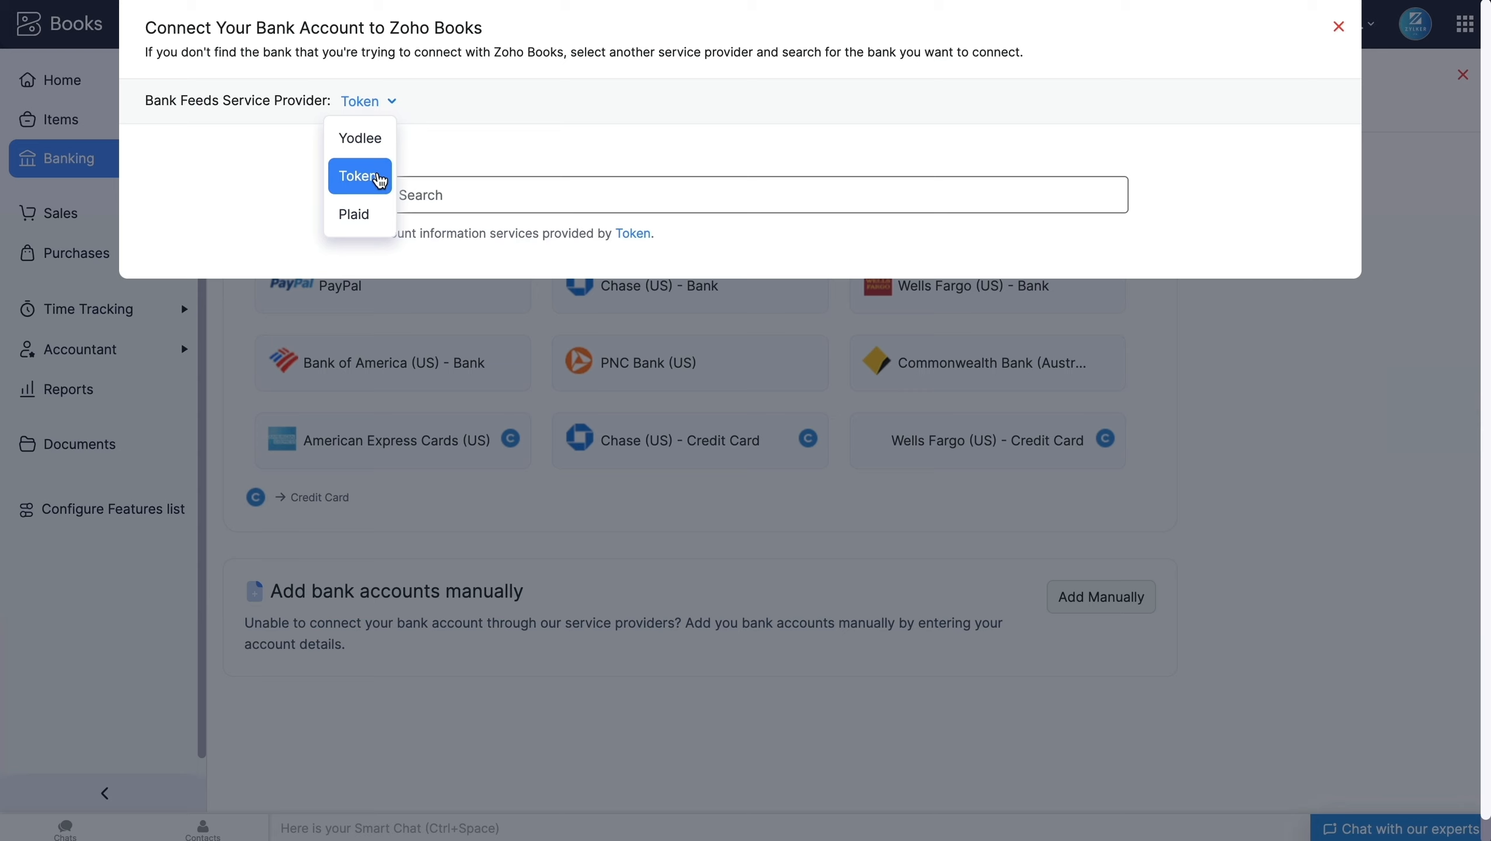
left_click(380, 180)
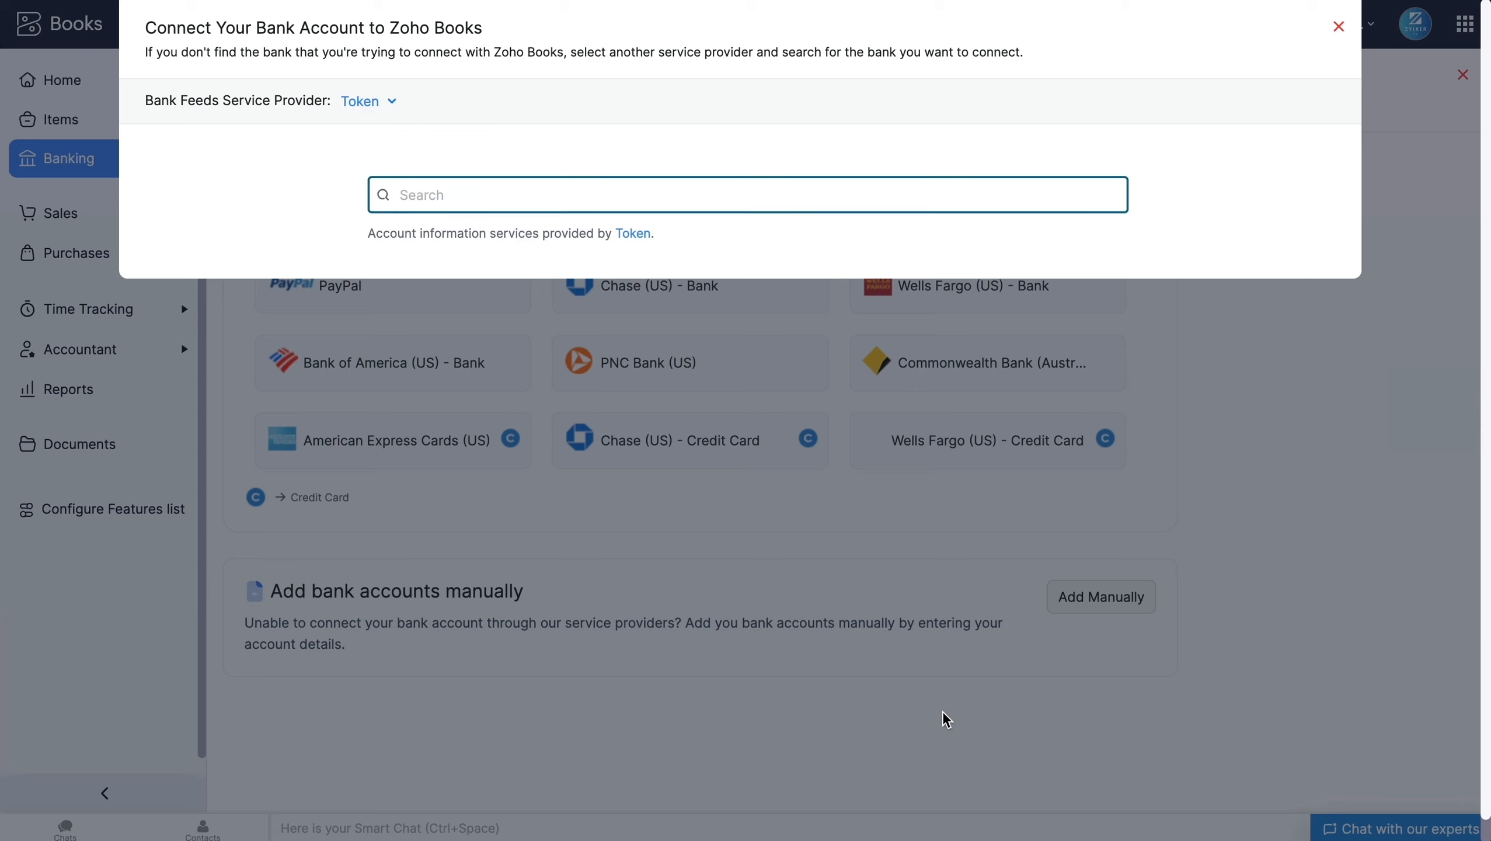
type("ozon")
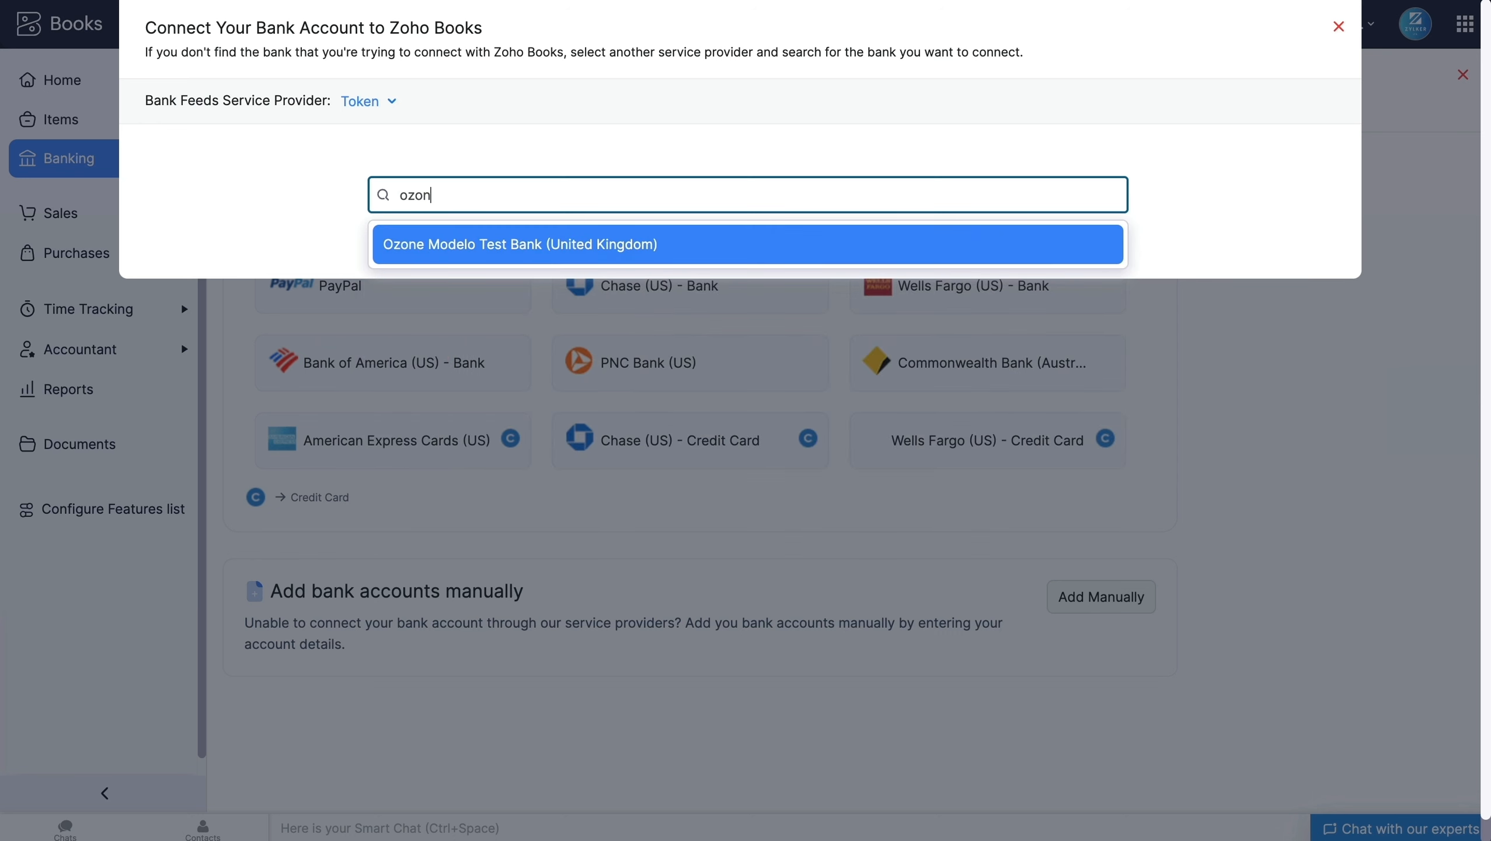
key("Return")
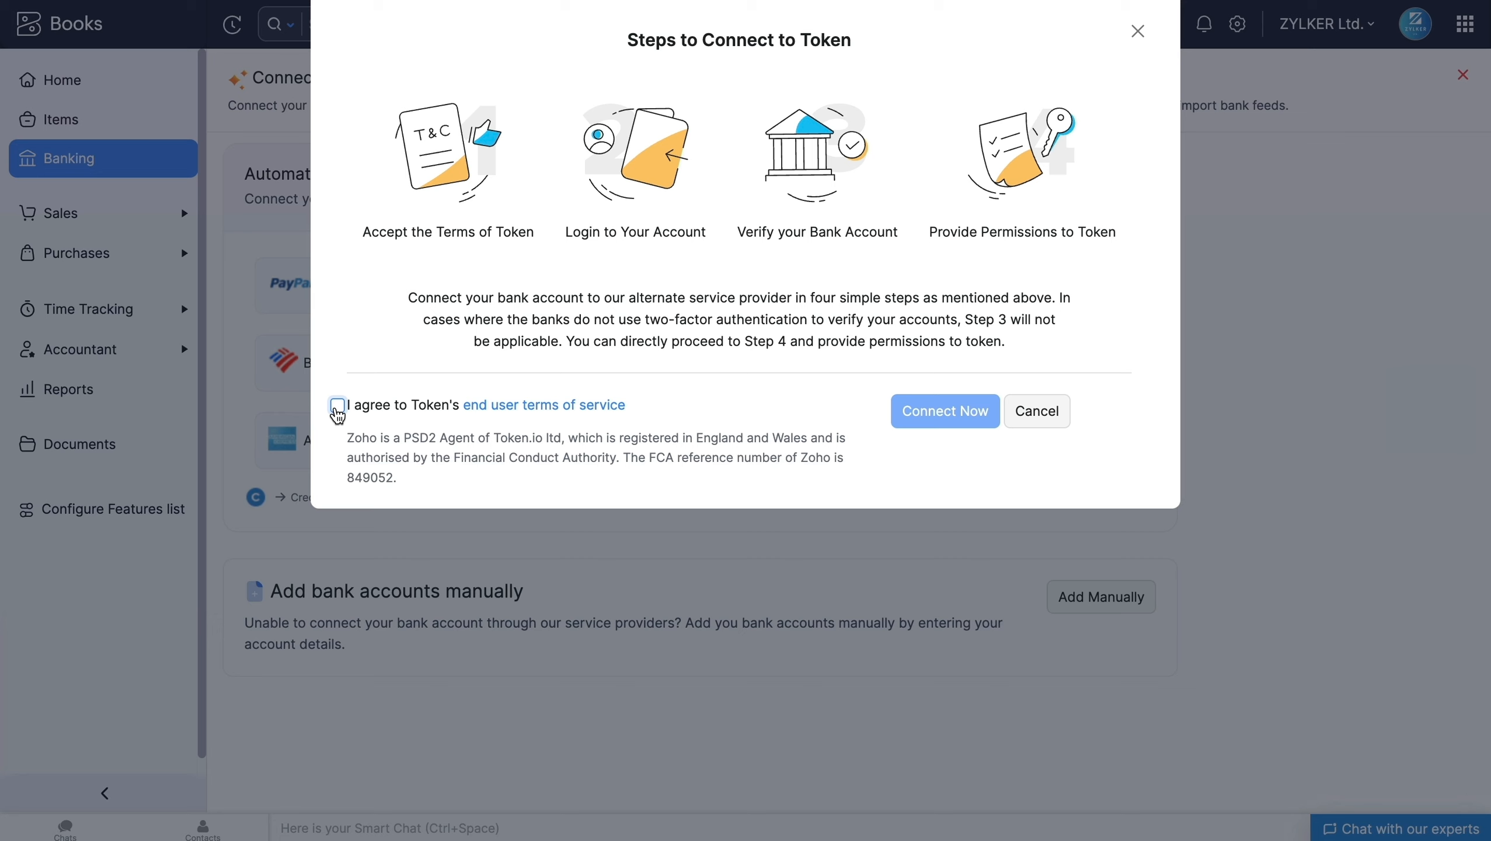
Step: Agree to Token's end user terms of service, start the connection and accept the request for account information
left_click(337, 409)
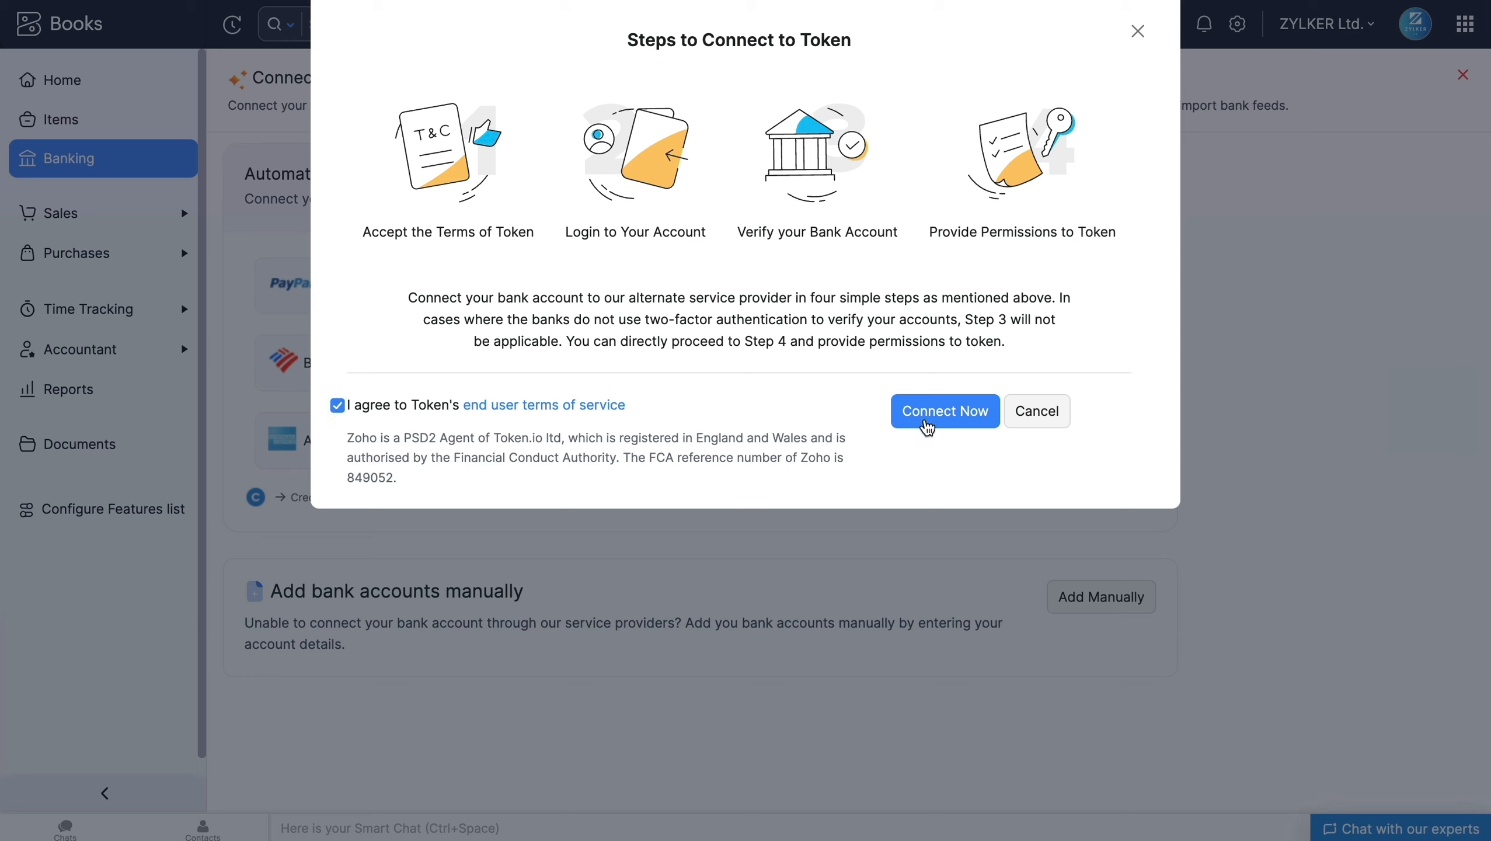
left_click(942, 429)
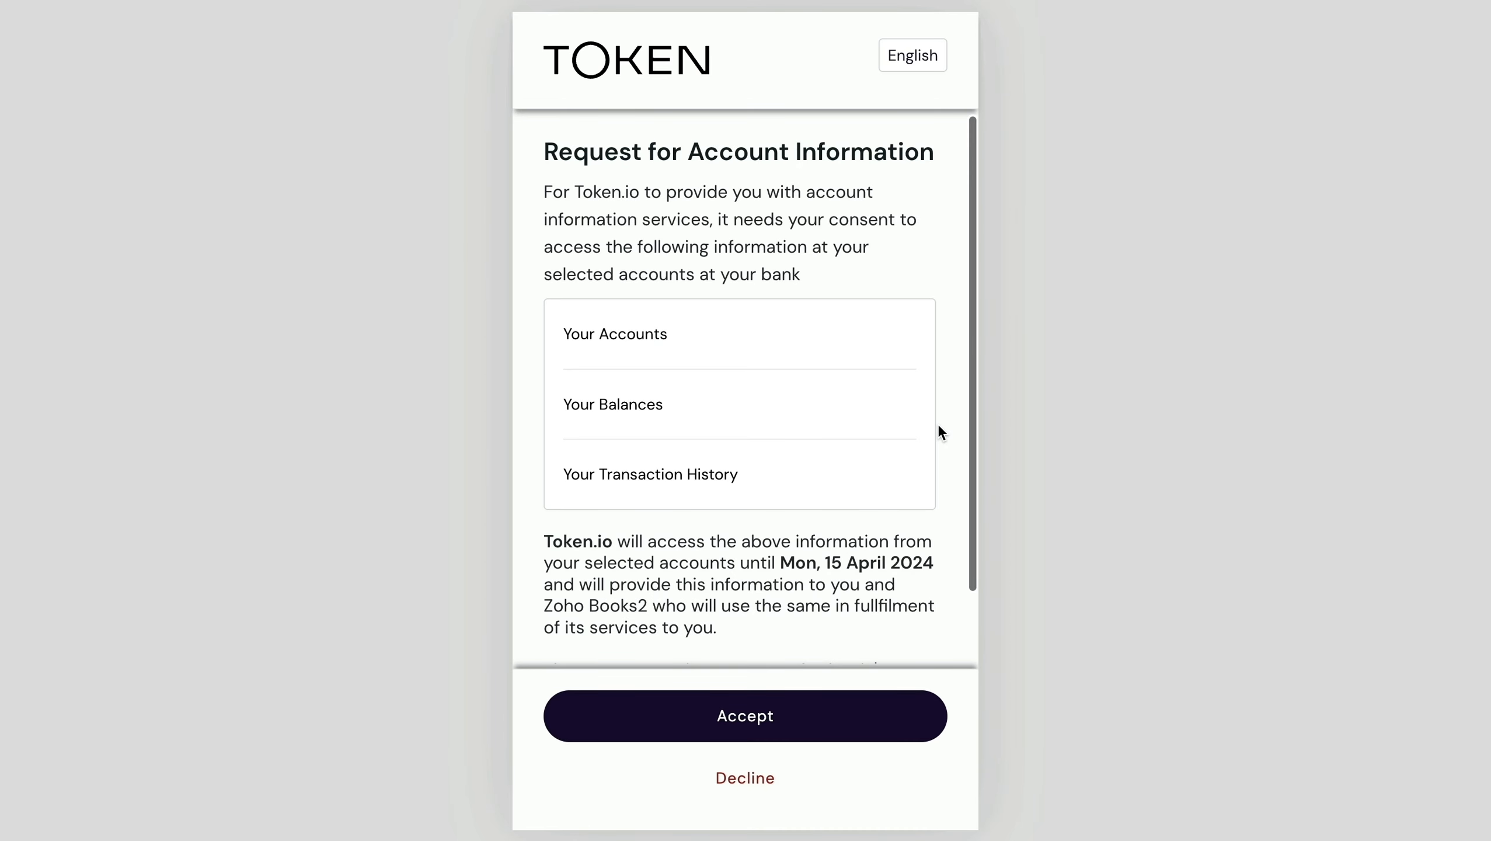
left_click(813, 706)
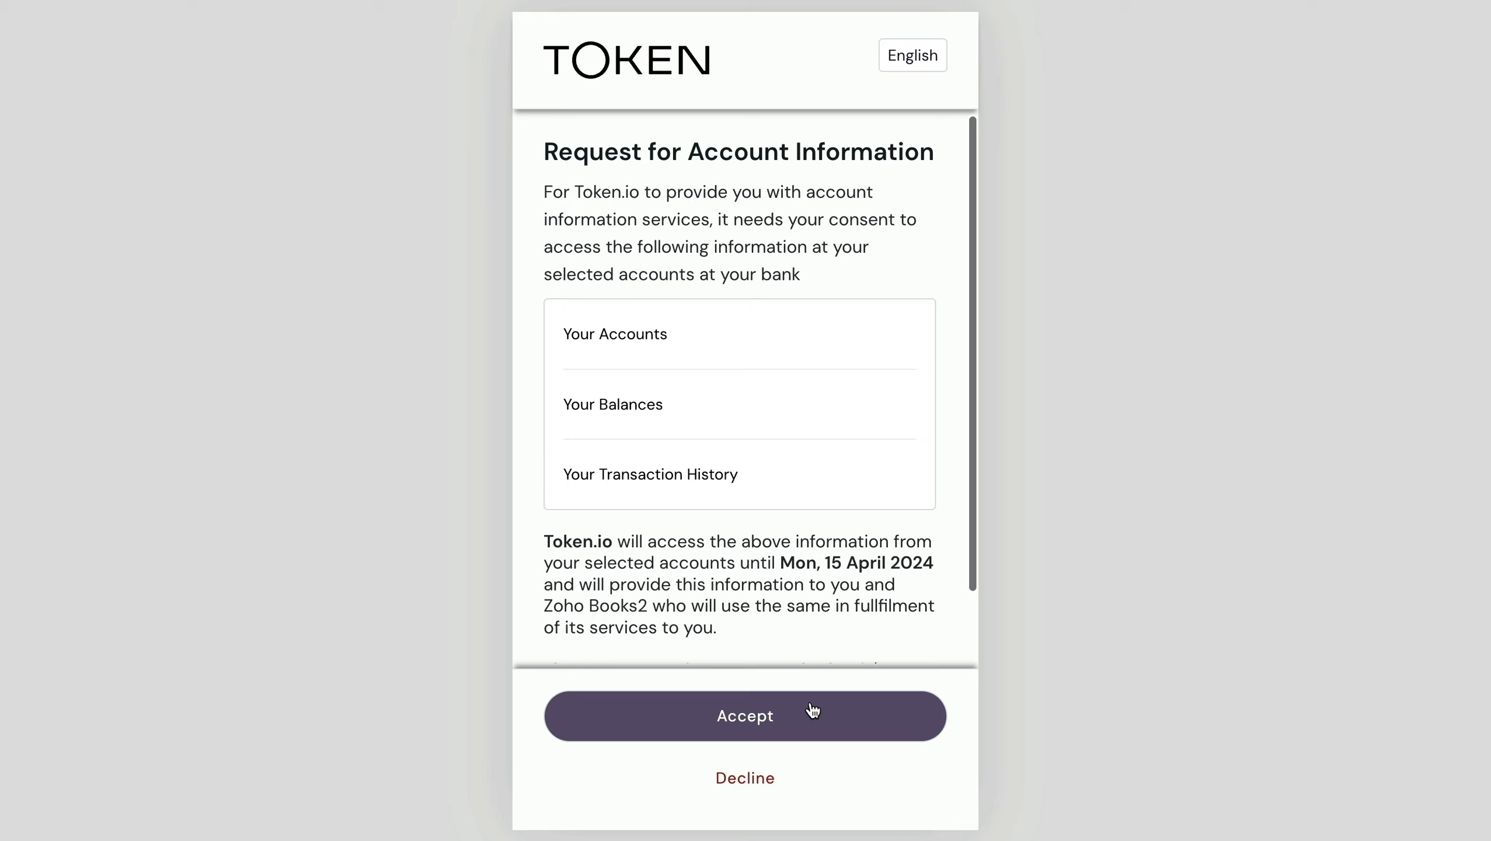
left_click(805, 717)
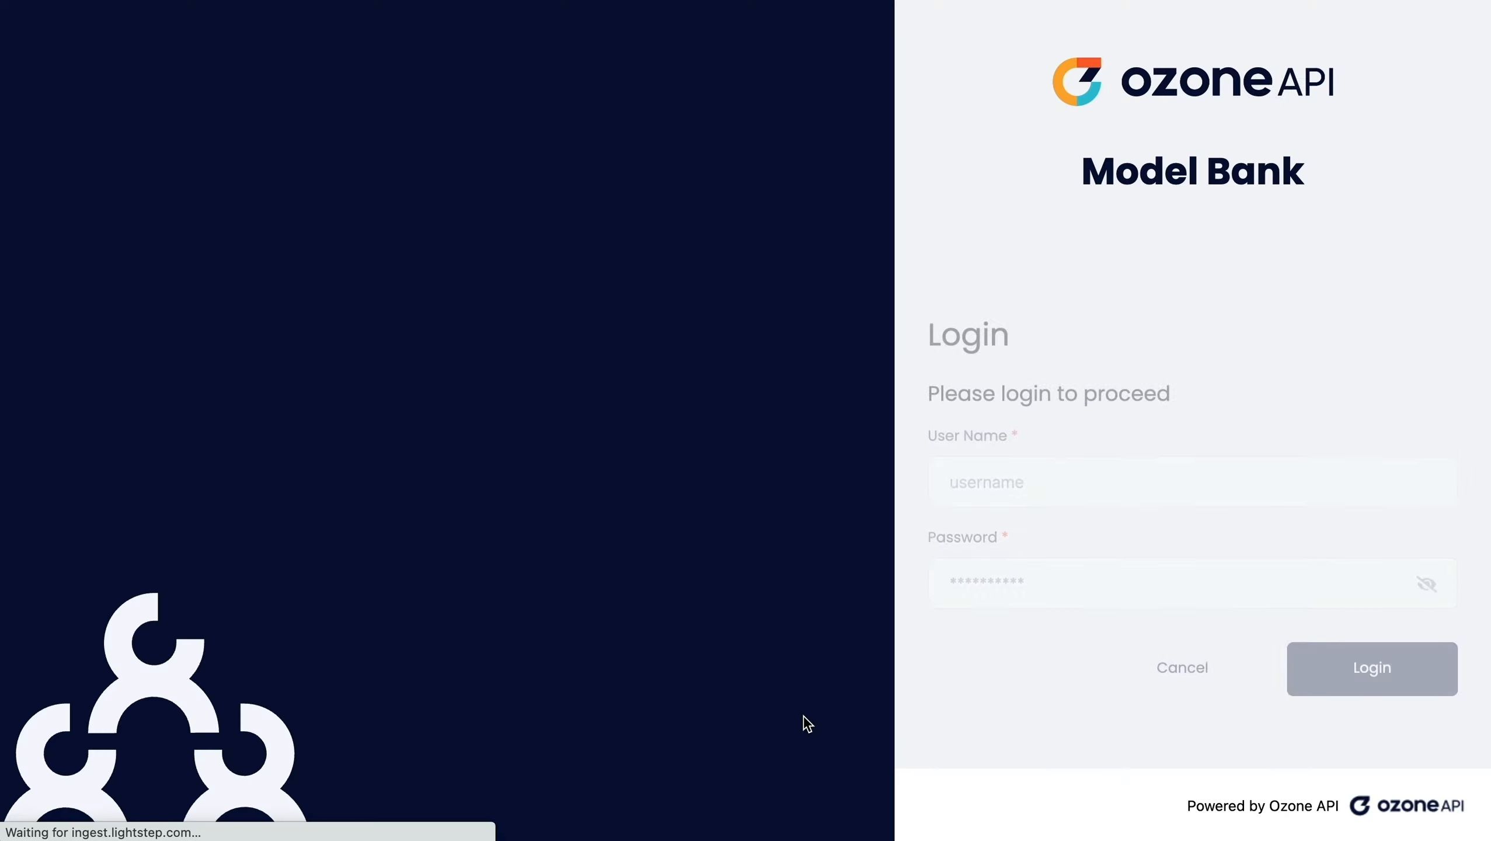
Step: Log in to the Ozone Model Bank with the user name and password, and dismiss the browser's password warning
left_click(1082, 475)
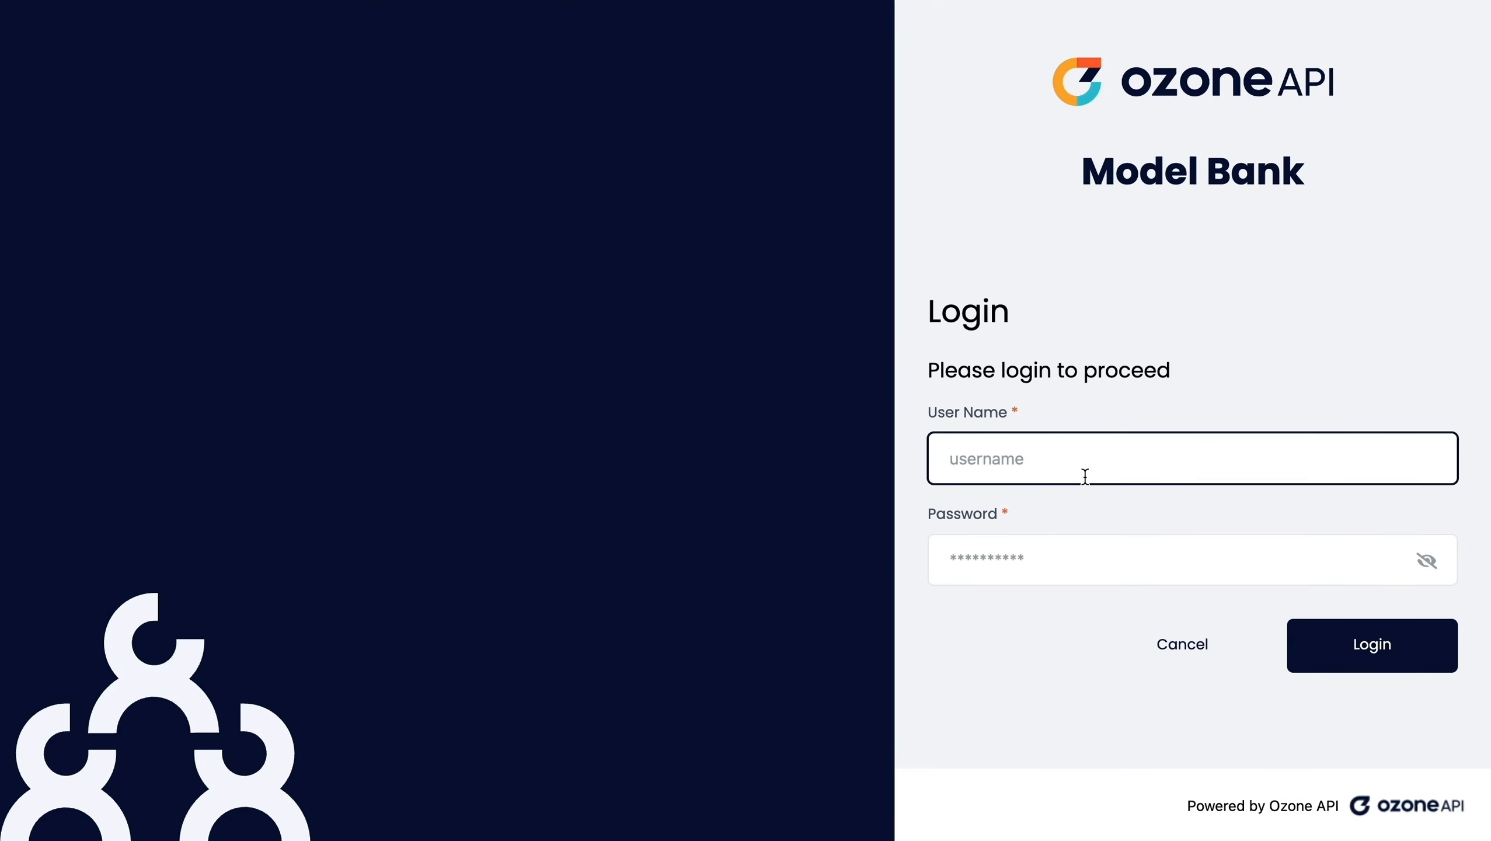
type("mits")
key("Tab")
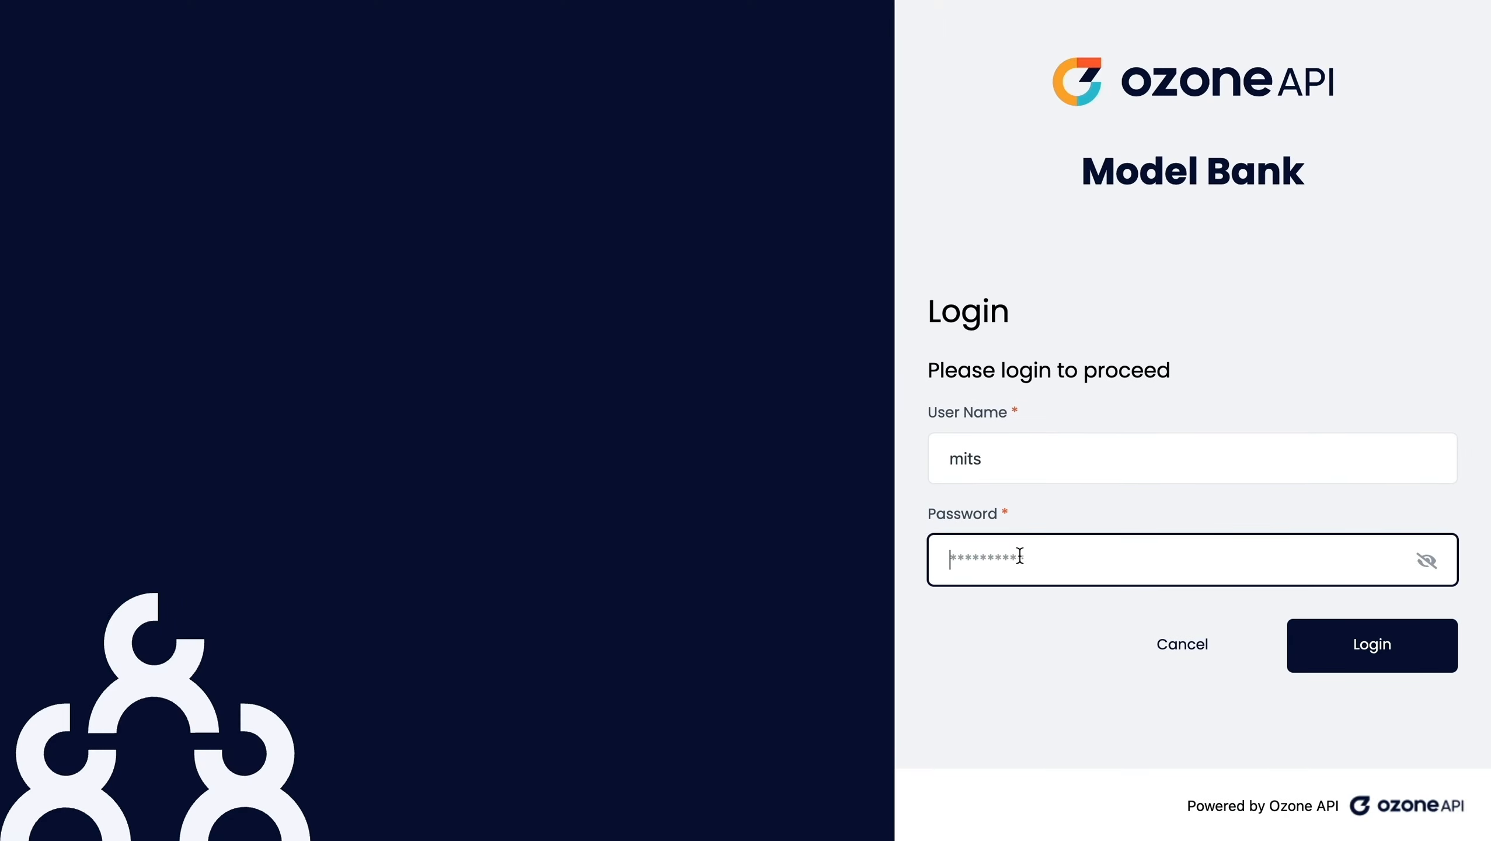
type("****")
left_click(1318, 640)
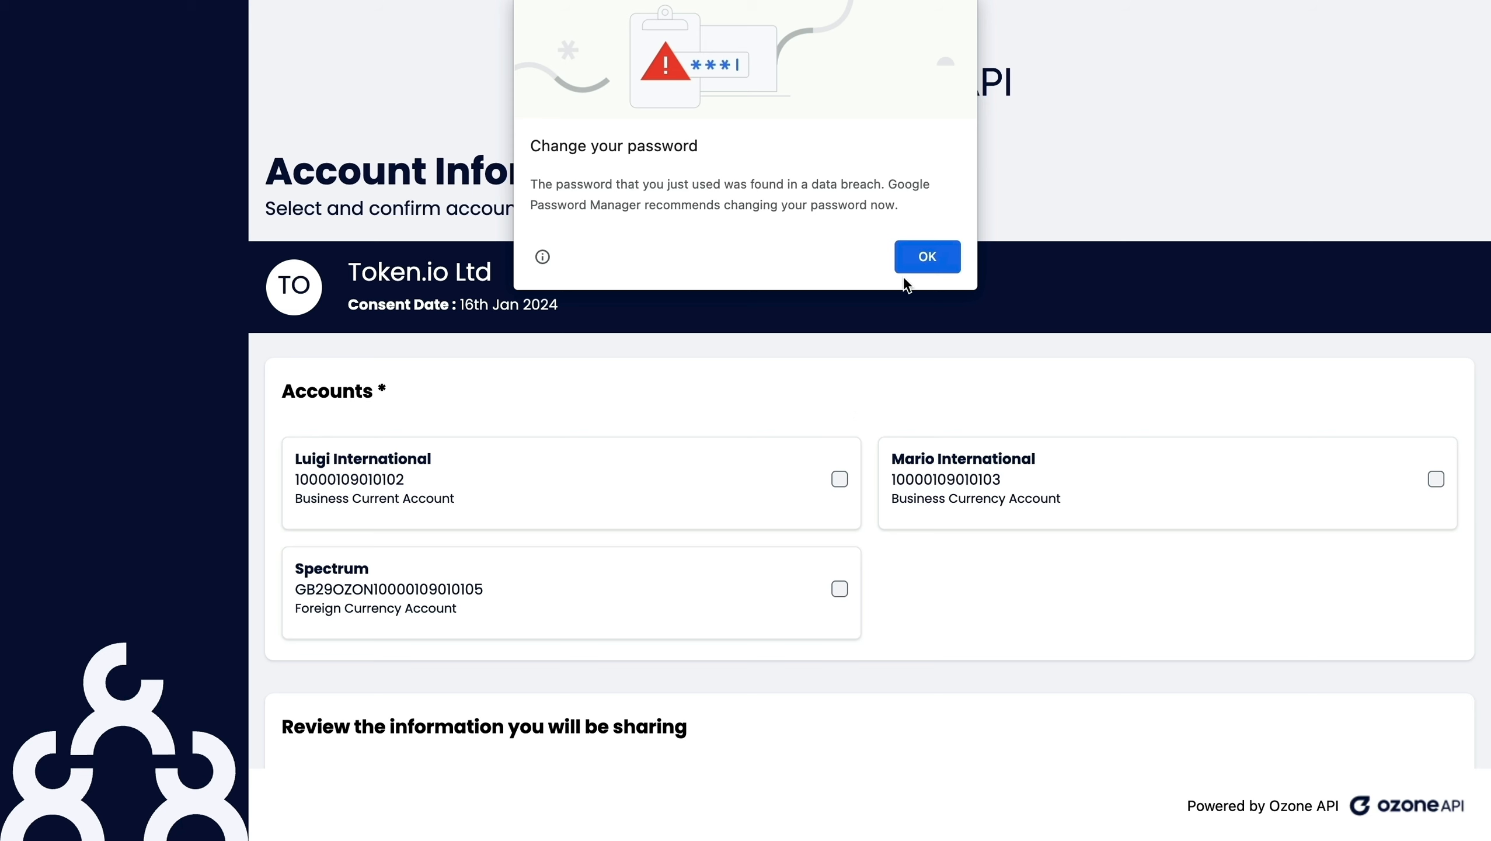
left_click(919, 266)
Step: Select the Luigi International business current account for sharing with Token.io Ltd and confirm the consent
left_click(840, 478)
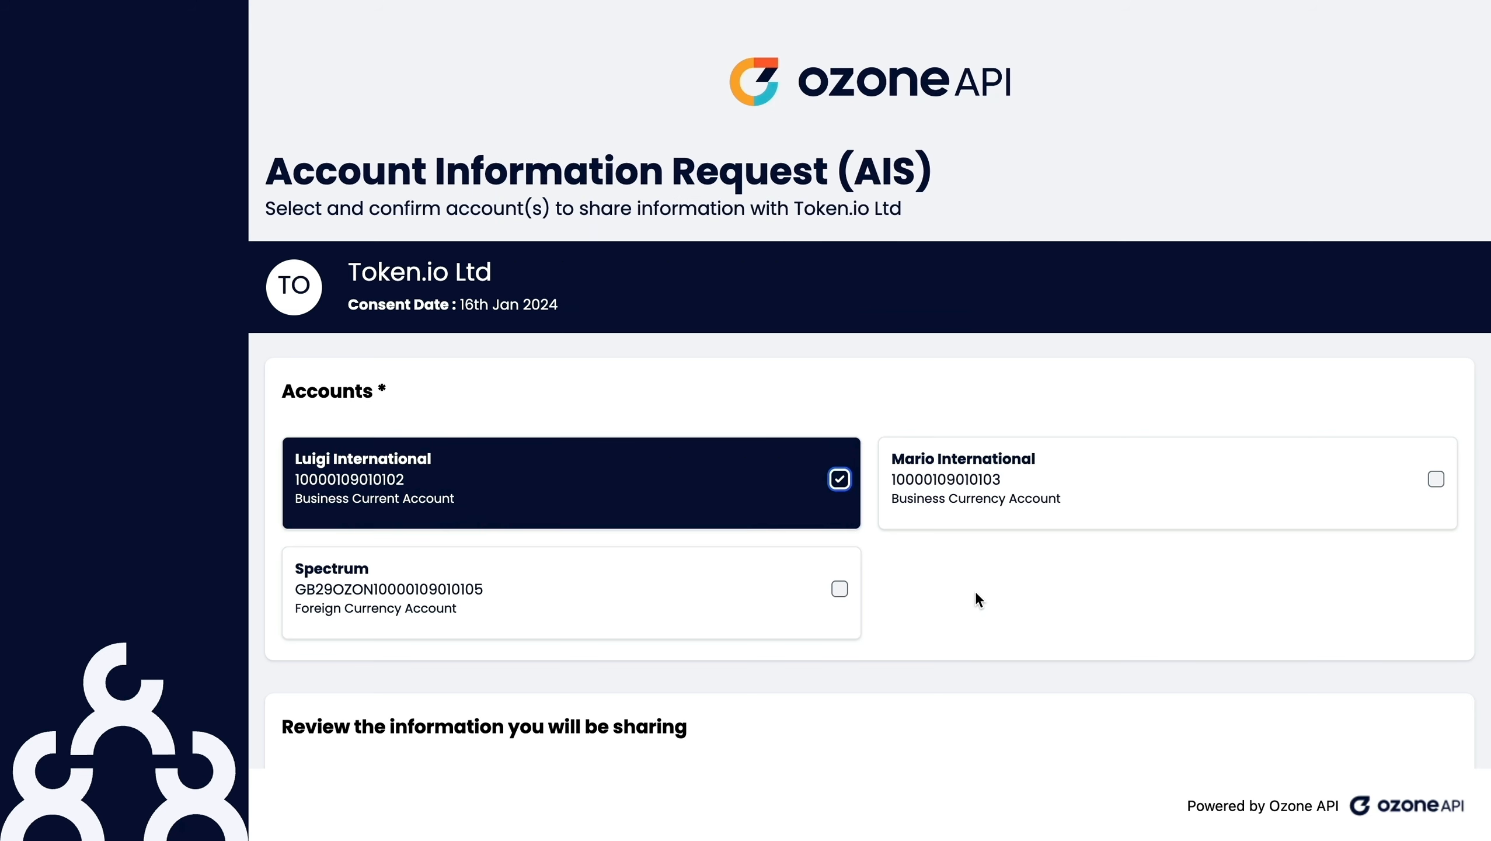
scroll(1003, 607, "down", 5)
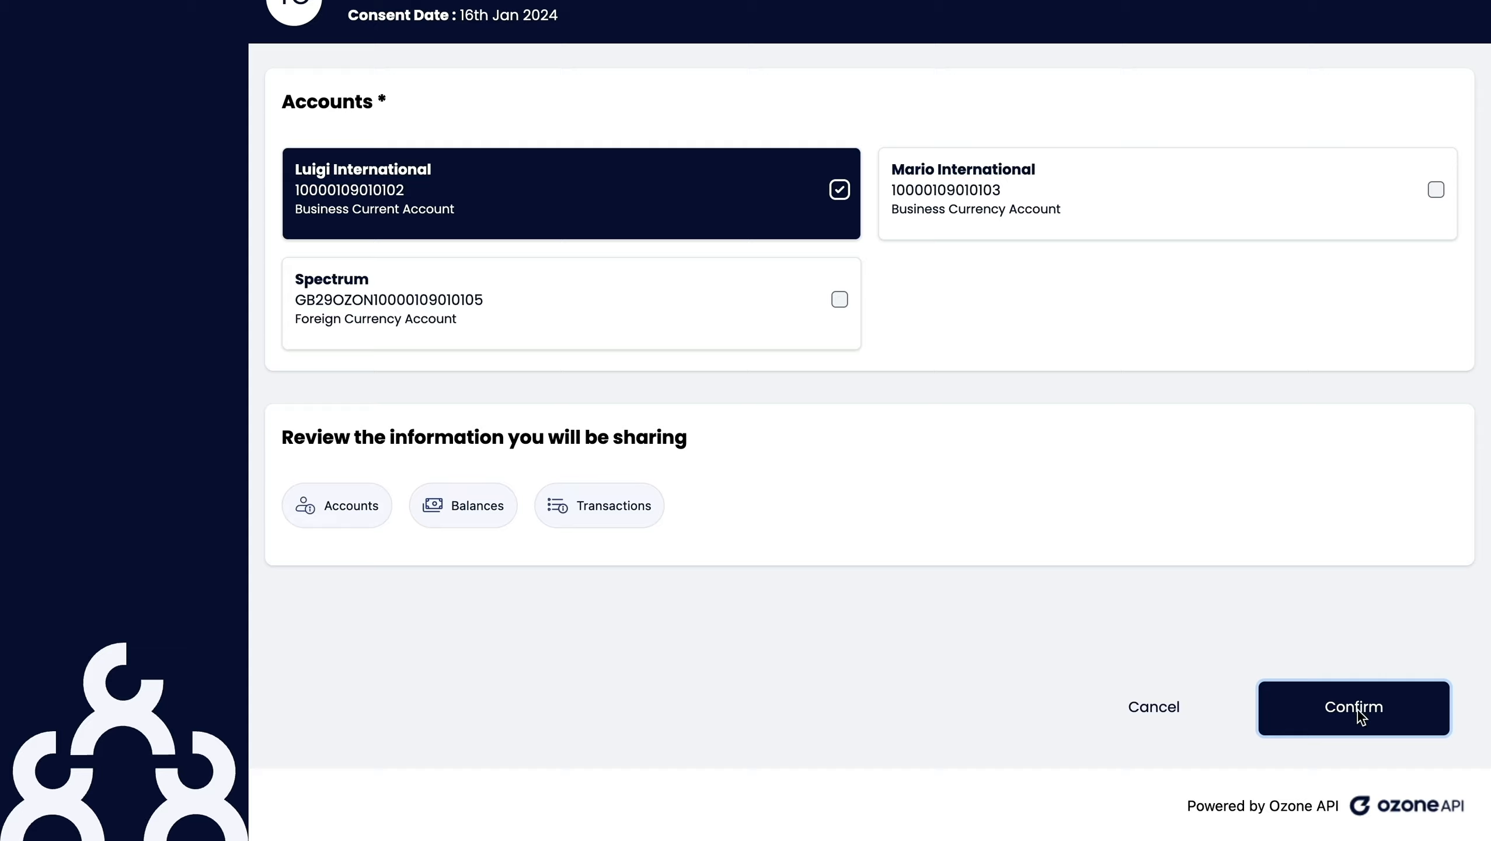
left_click(1359, 709)
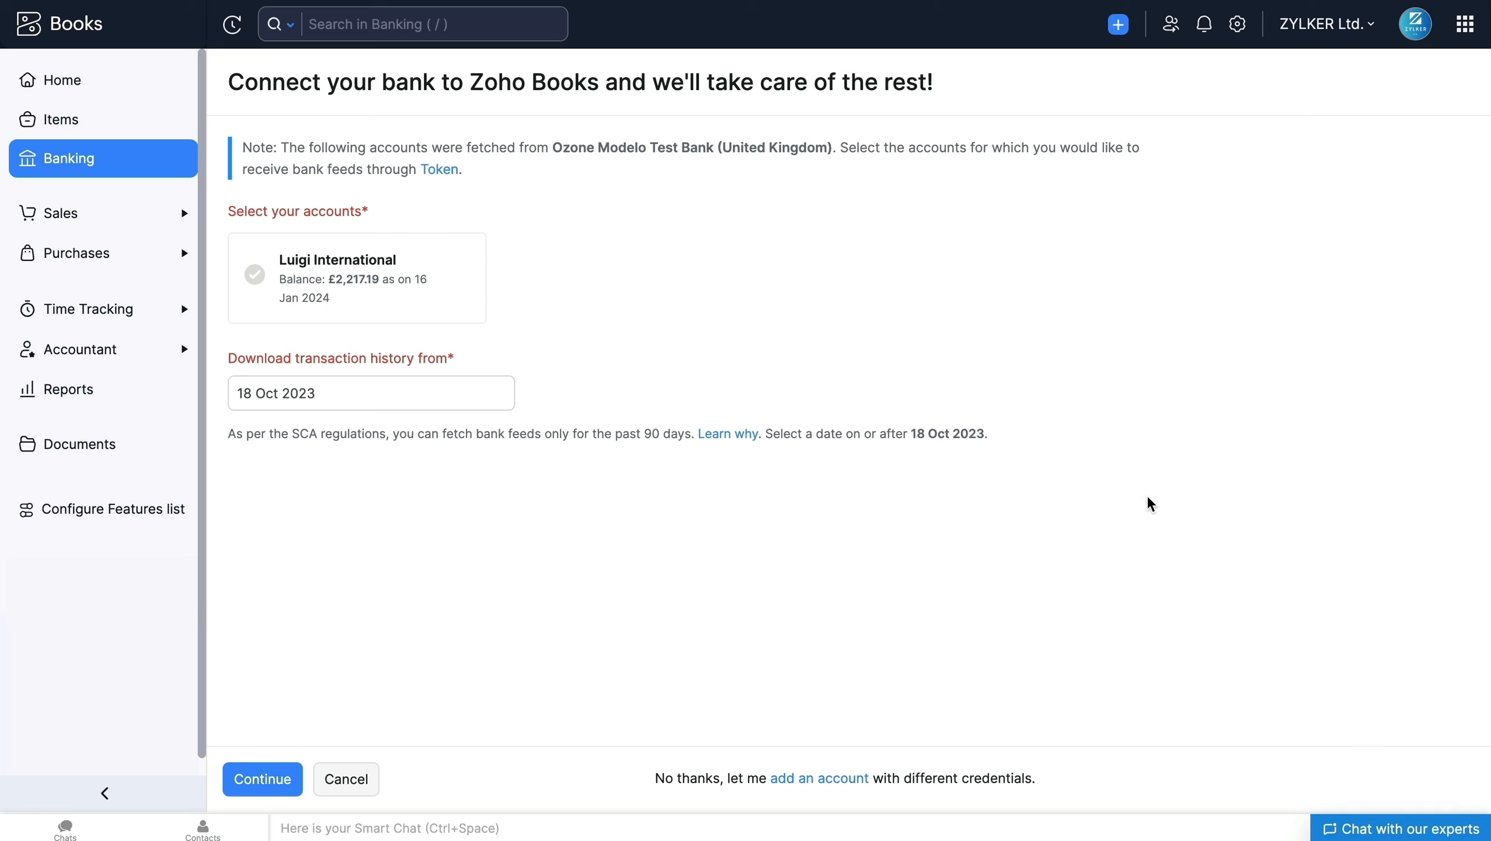
Step: Select the fetched Luigi International account for bank feeds, keep 18 Oct 2023 as the transaction history start date, and continue
mouse_move(468, 259)
left_click(264, 275)
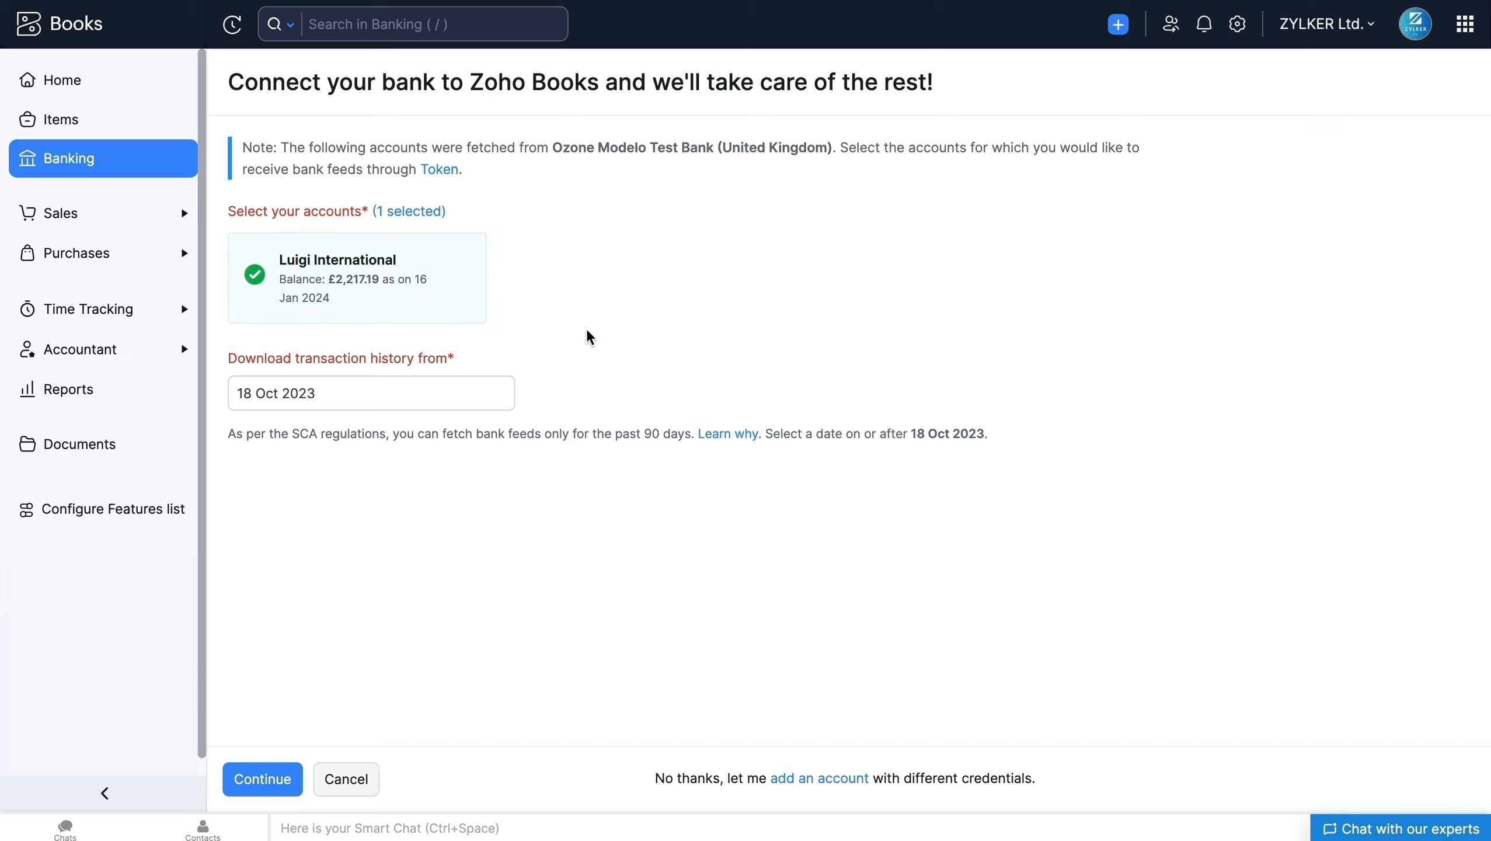
mouse_move(390, 309)
left_click(314, 394)
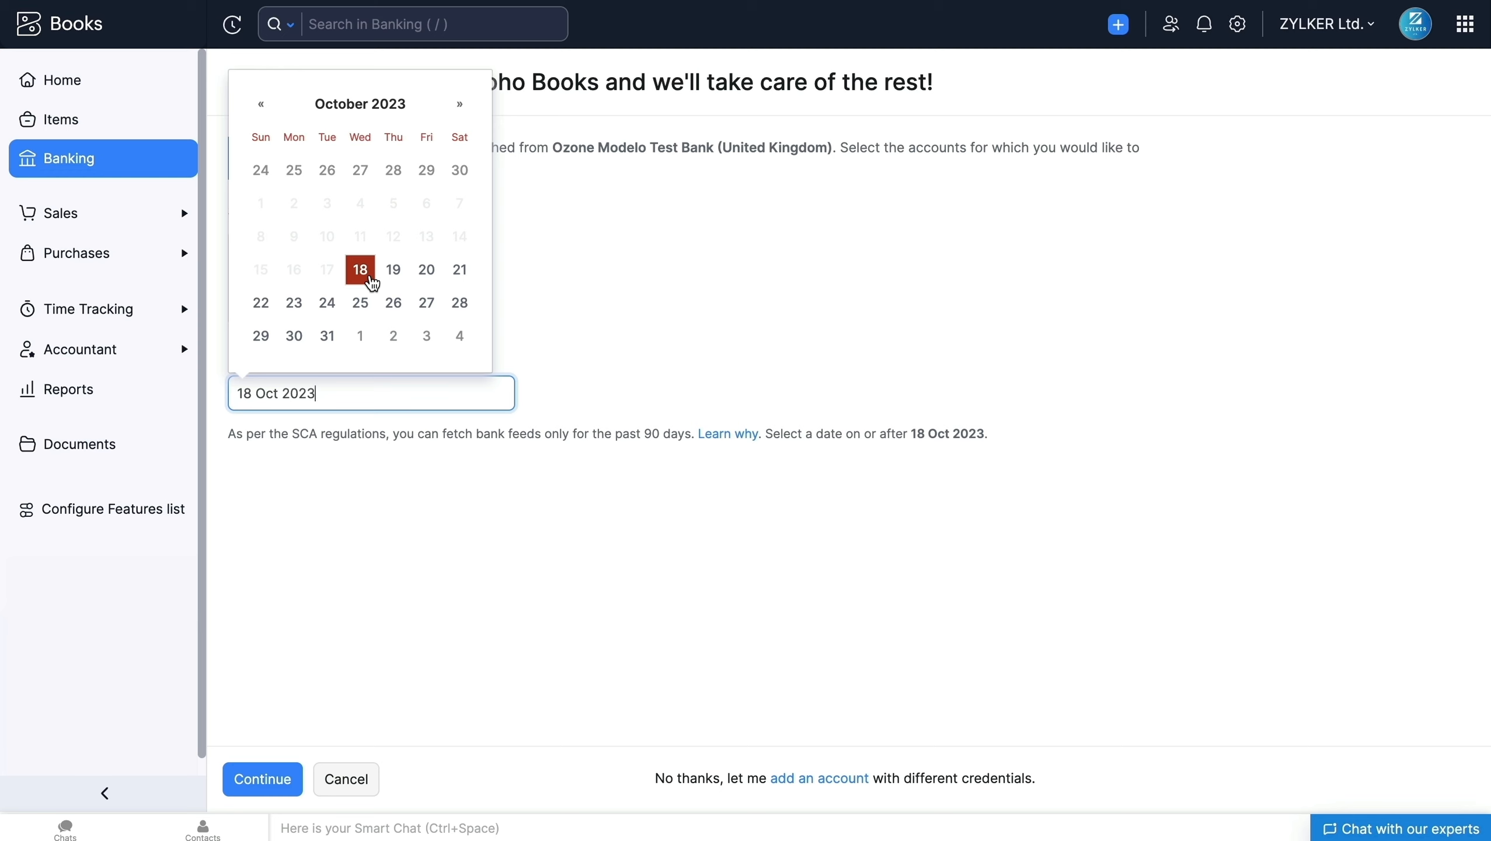
left_click(277, 435)
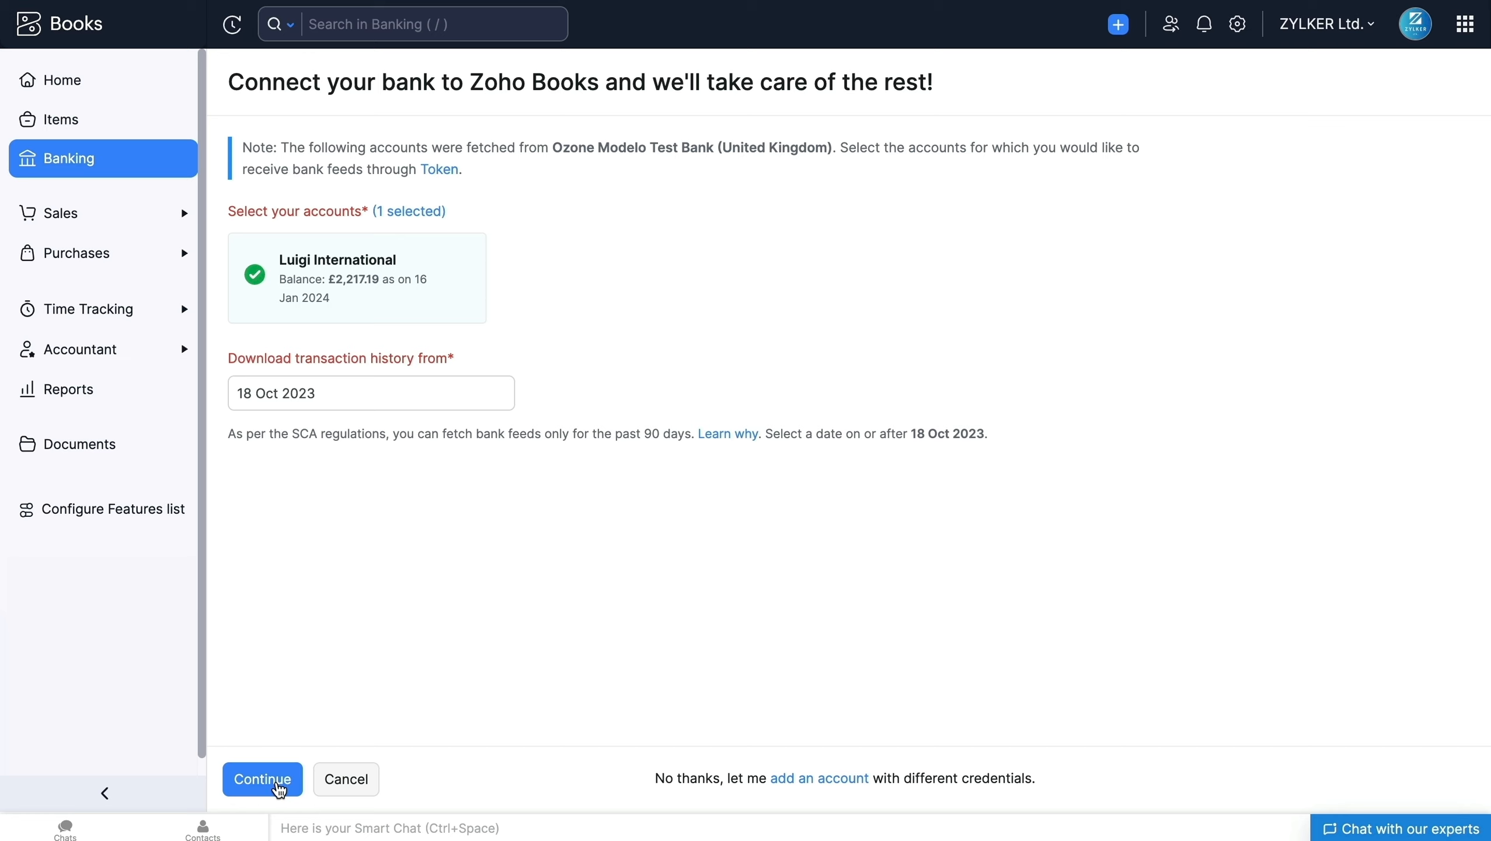
left_click(264, 779)
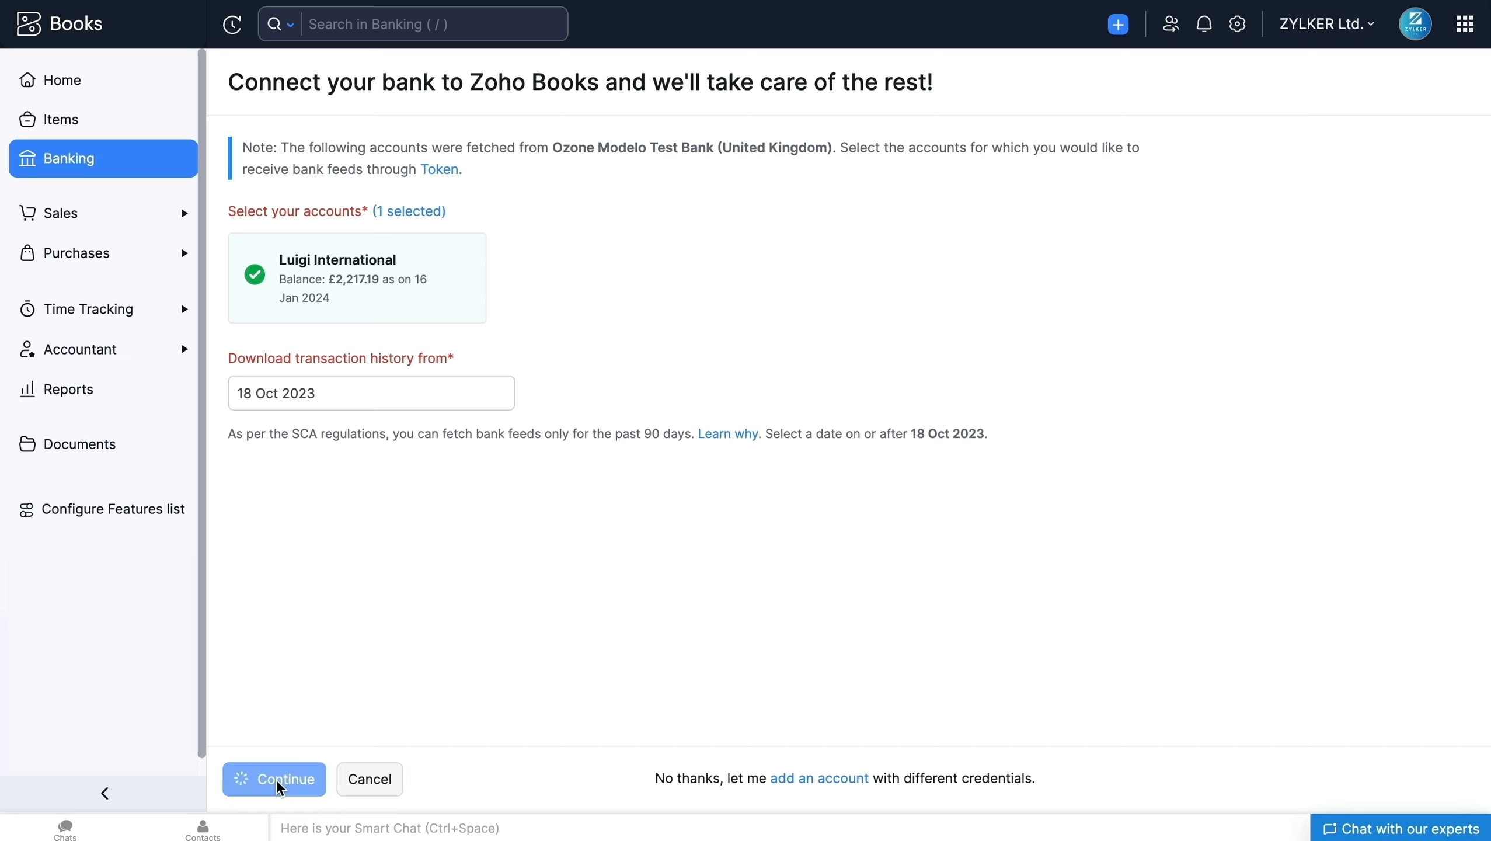
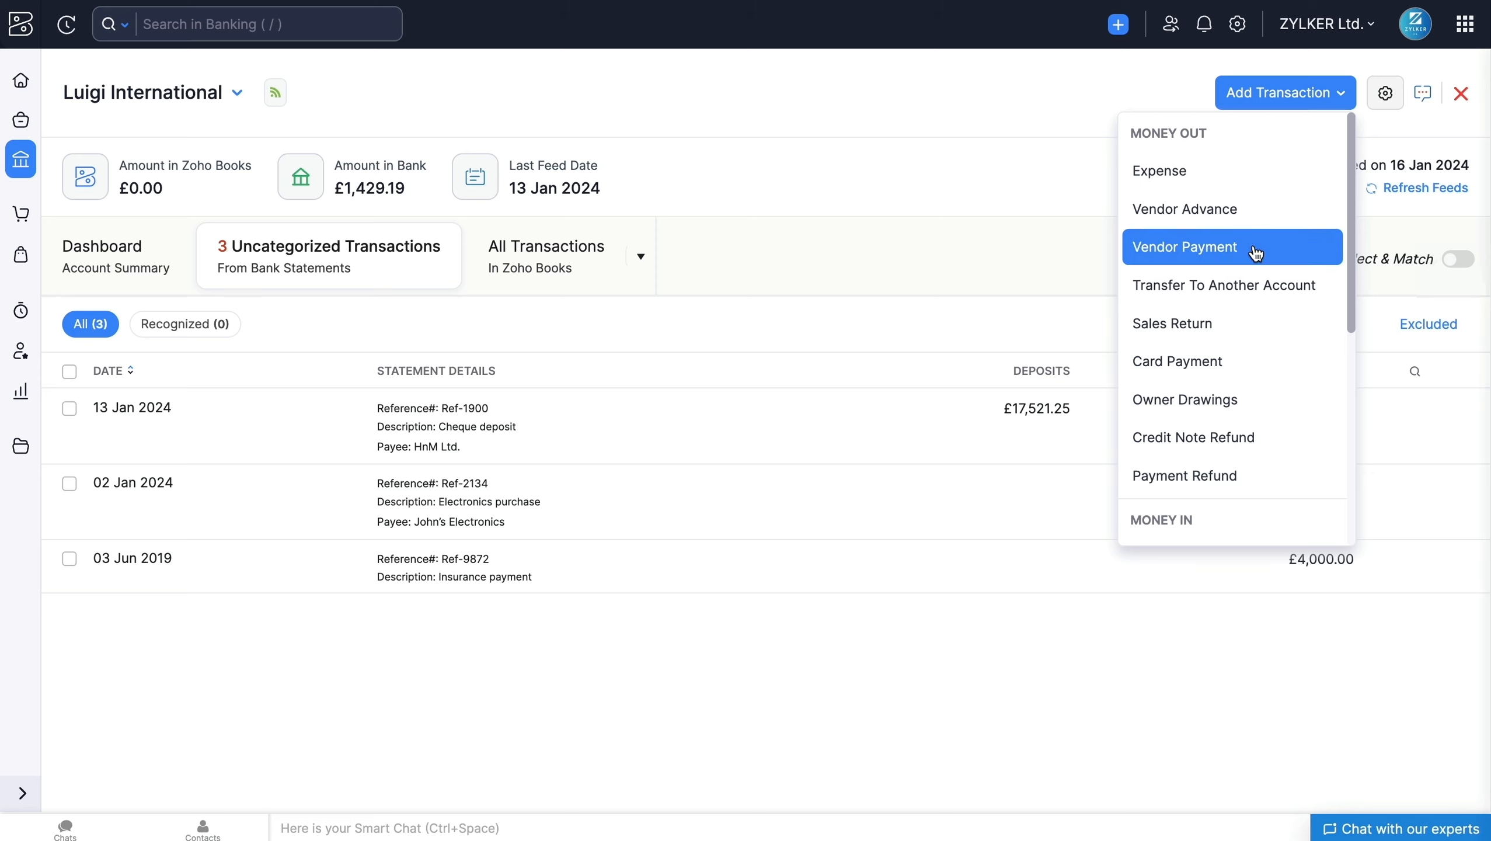
Step: Browse the transaction types that can be added, and examine the match and manual categorization options for the £17,521.25 deposit of 13 Jan 2024
scroll(1256, 253, "down", 2)
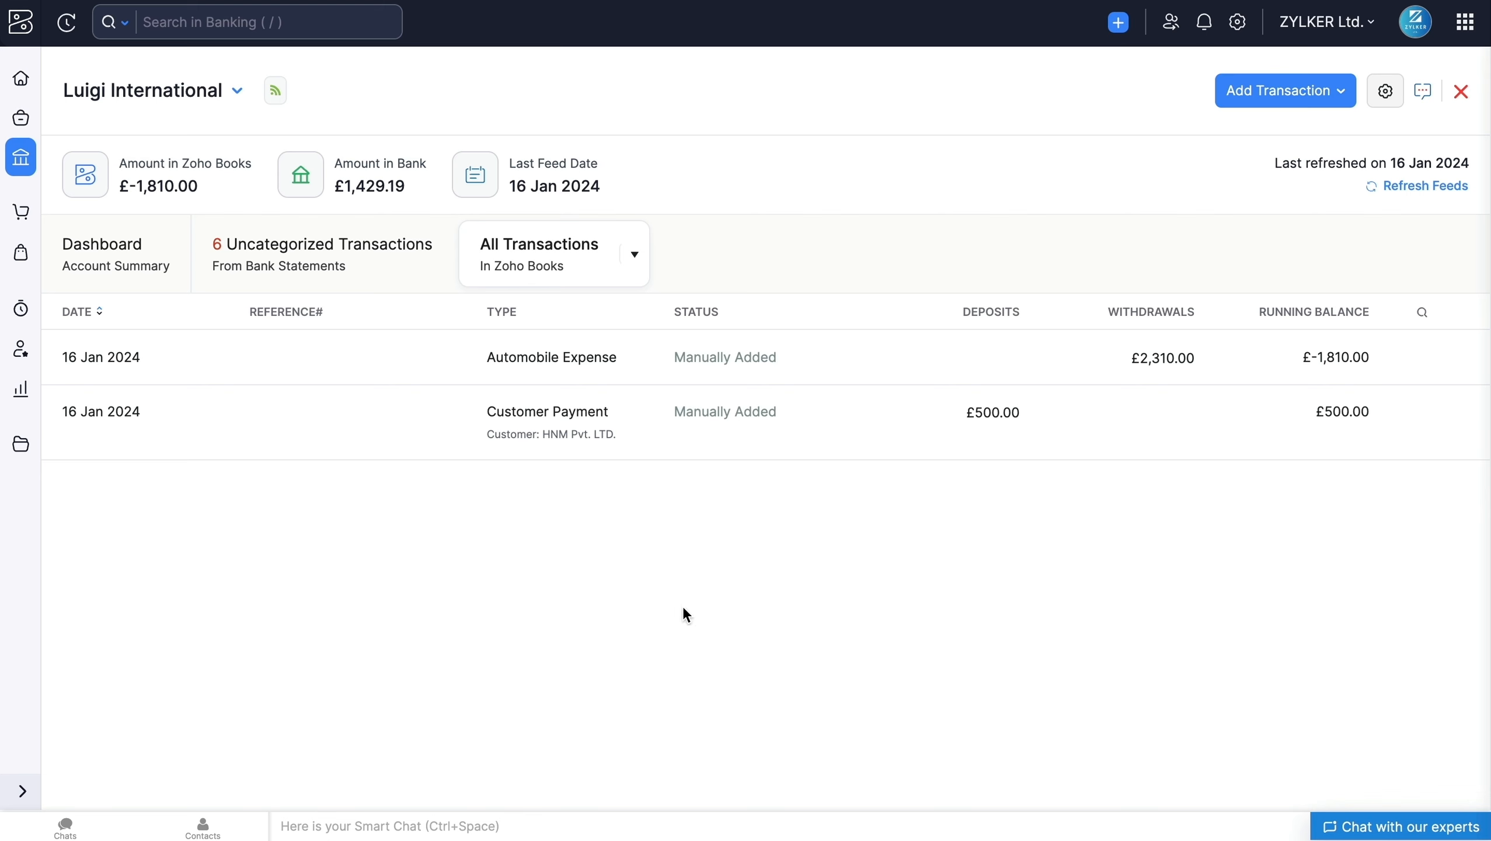
left_click(300, 288)
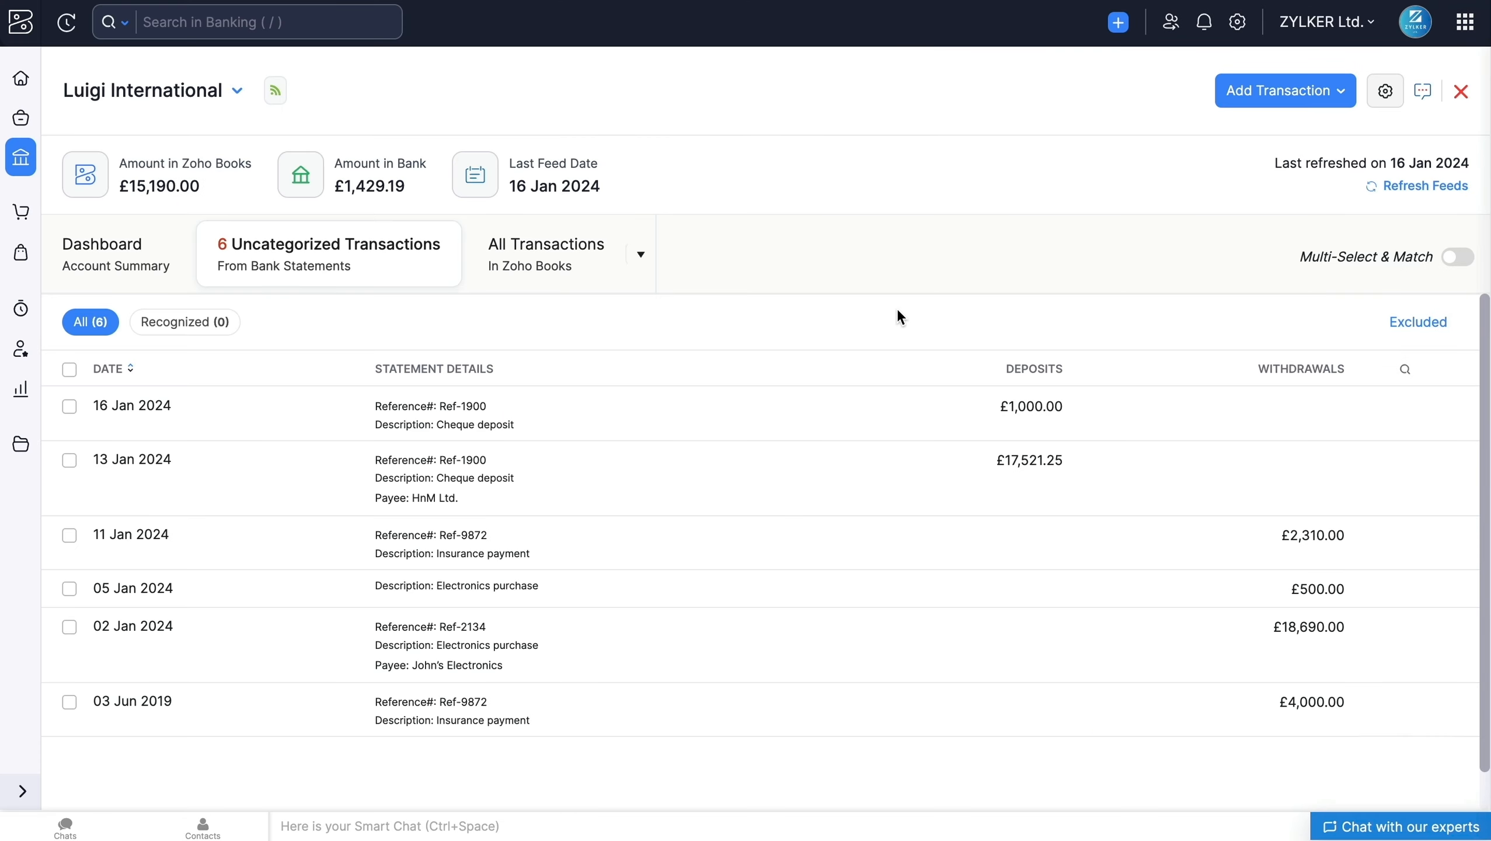
left_click(888, 477)
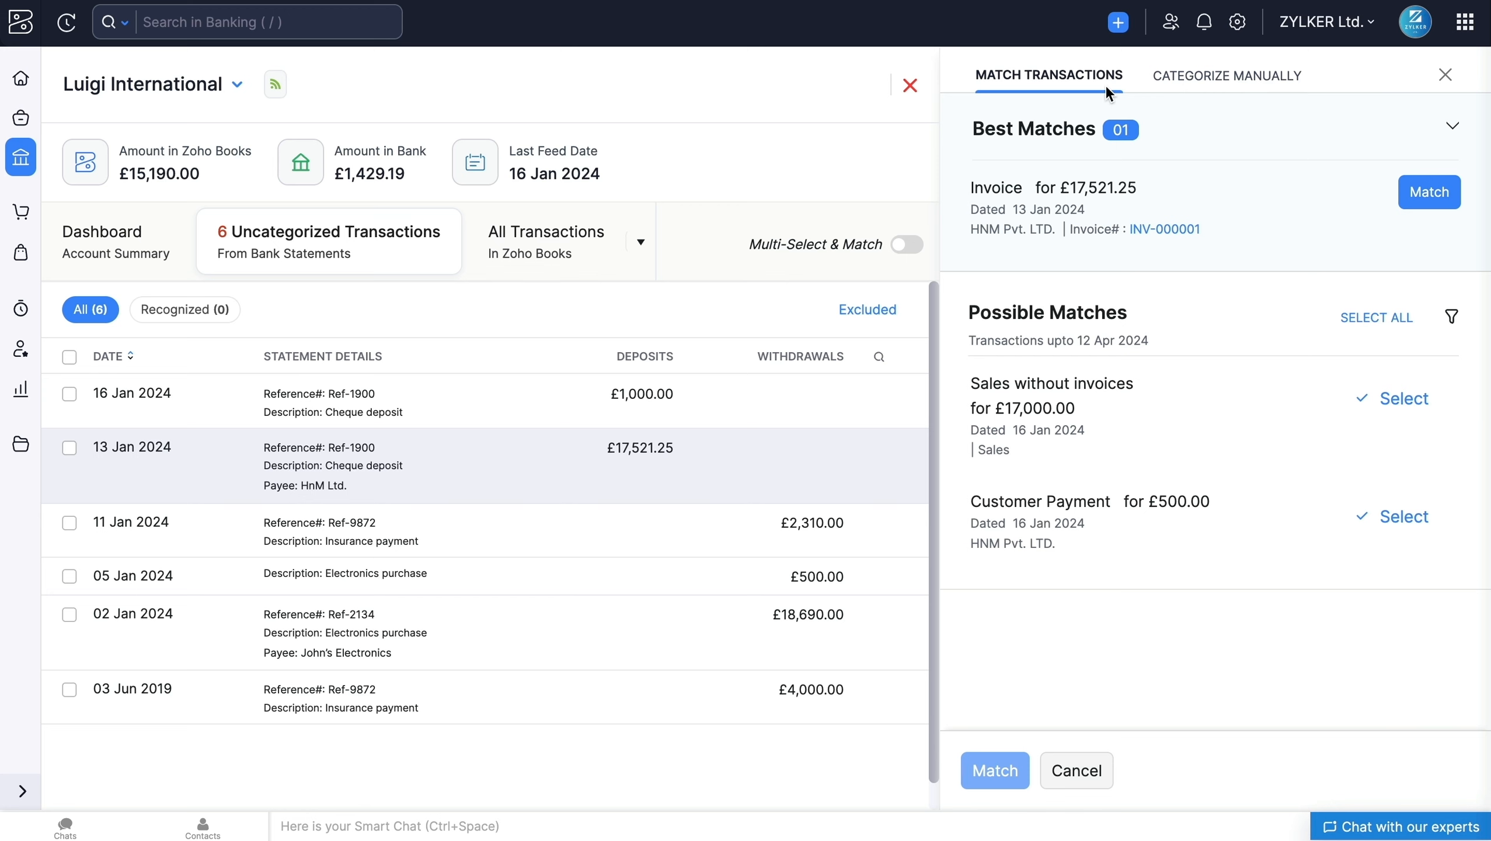
left_click(1177, 86)
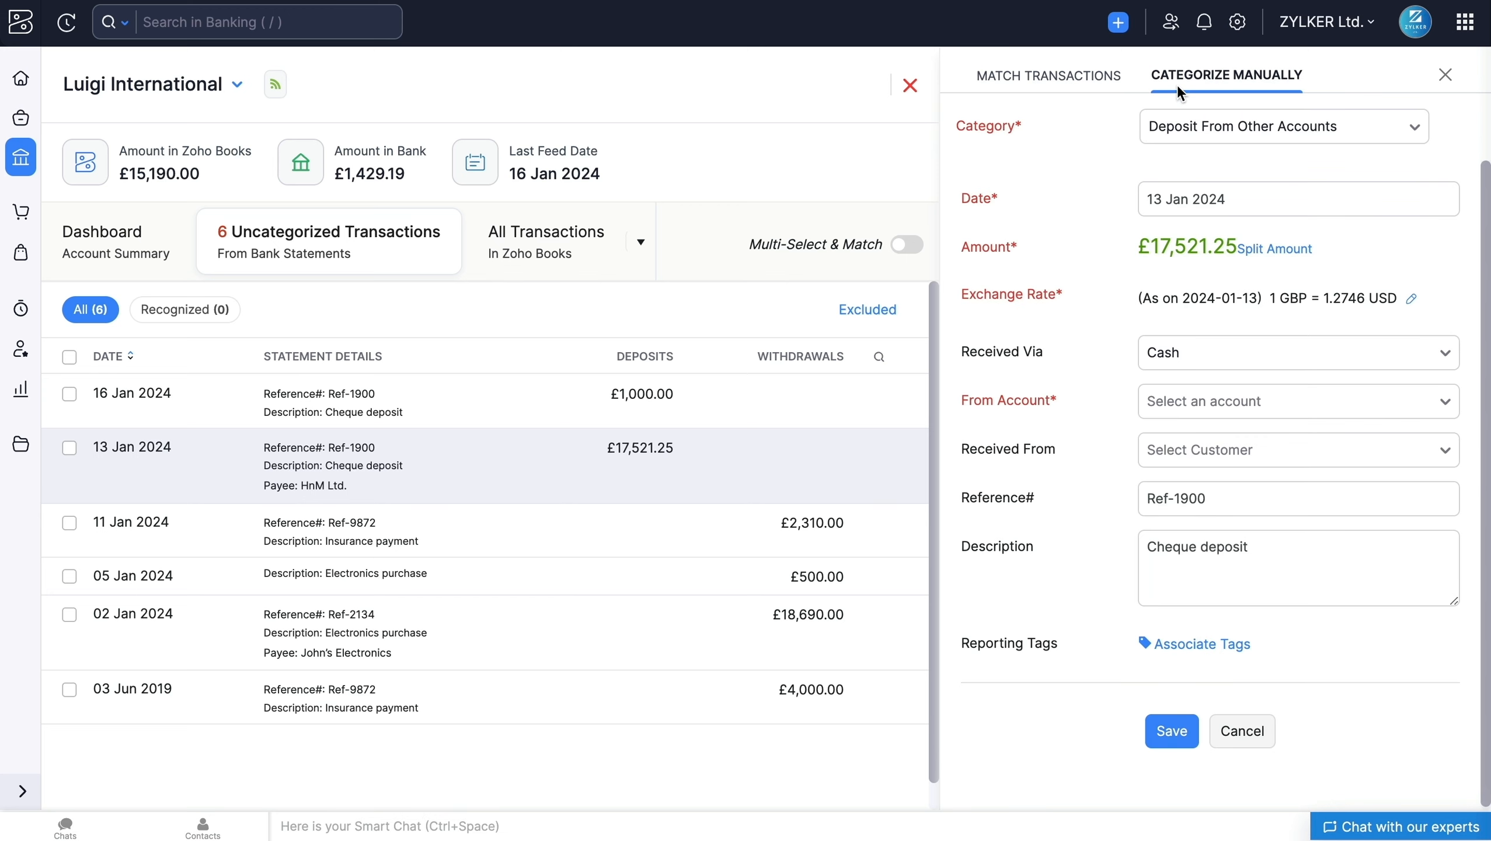
left_click(1107, 83)
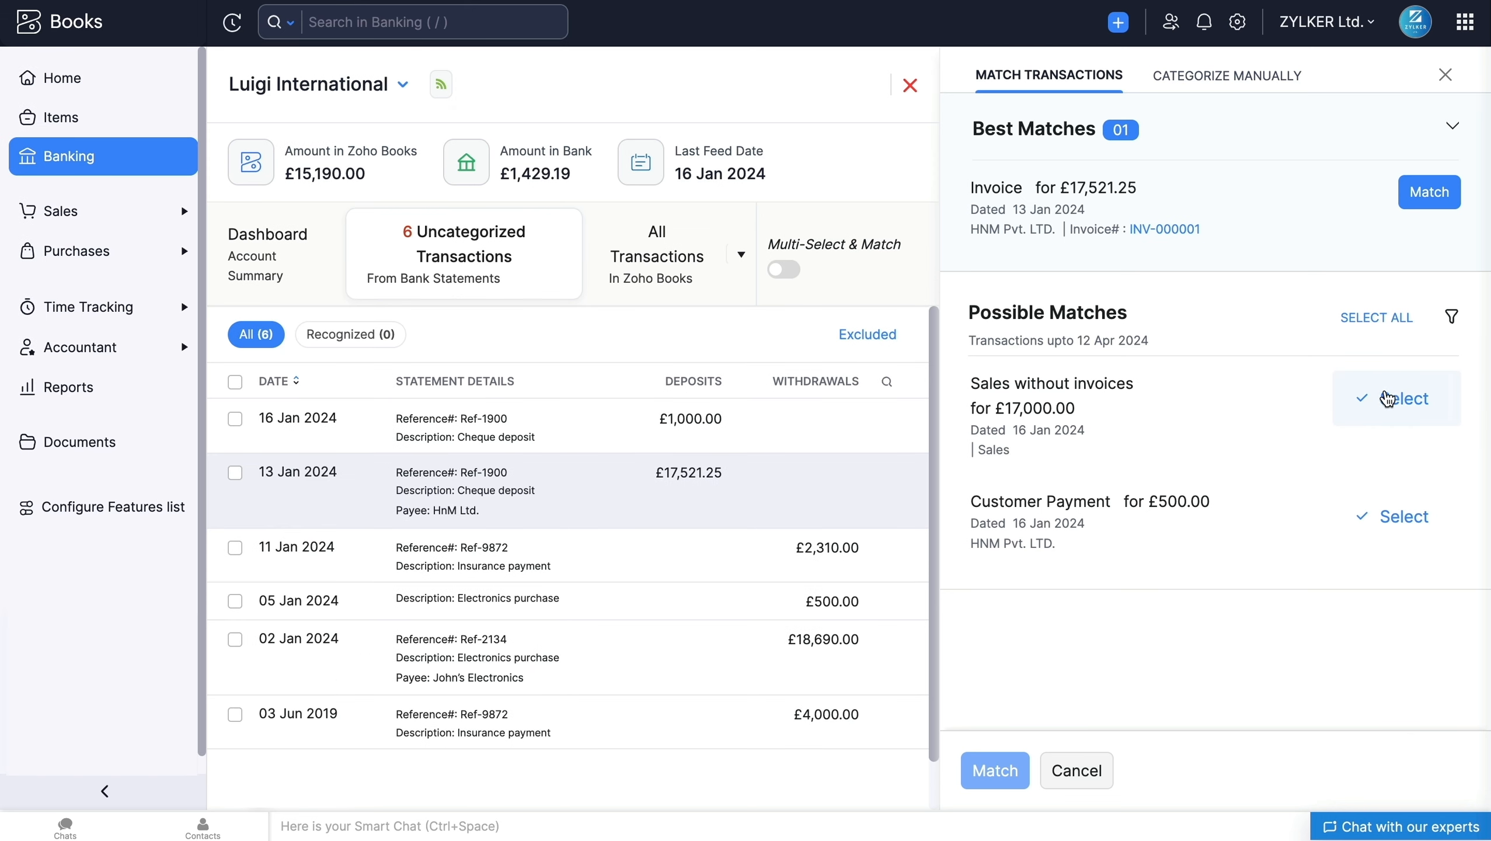
left_click(1389, 400)
left_click(1390, 424)
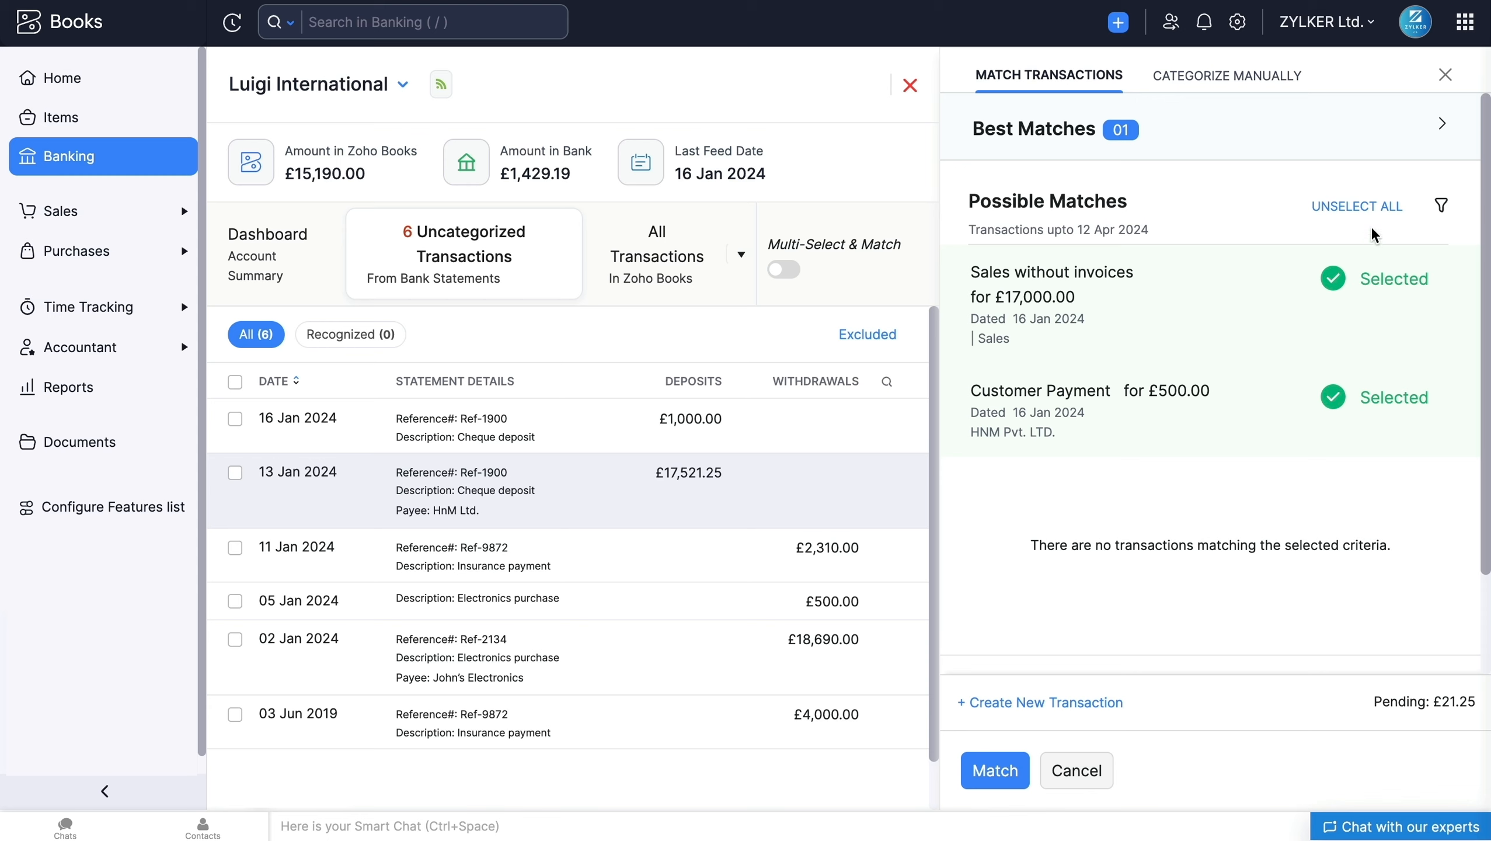
left_click(1361, 209)
Step: Match the £17,521.25 deposit of 13 Jan 2024 with its best-match invoice and open the account's list of all transactions
left_click(1342, 127)
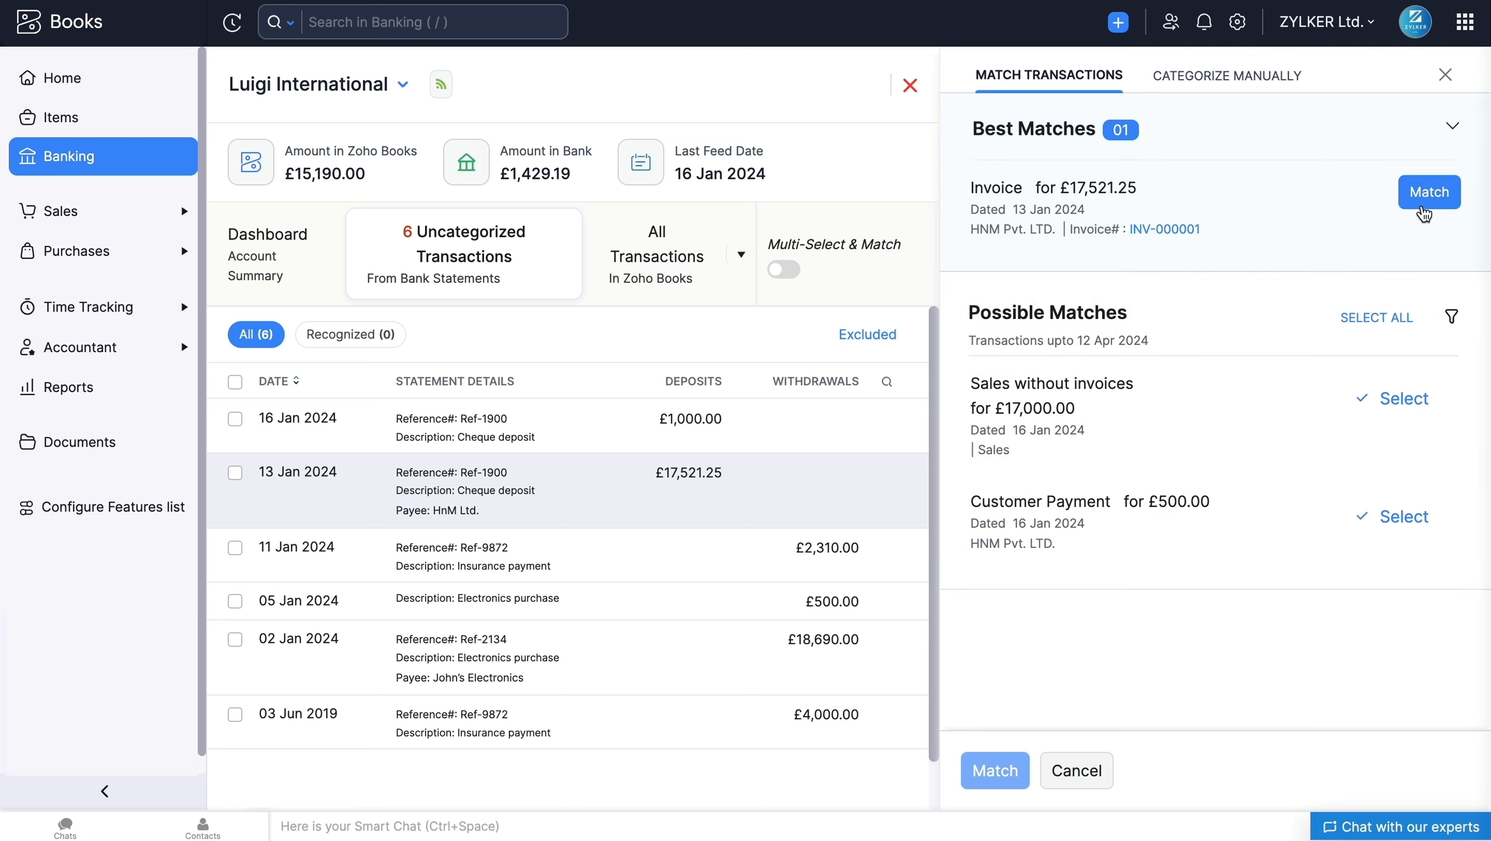
left_click(1423, 194)
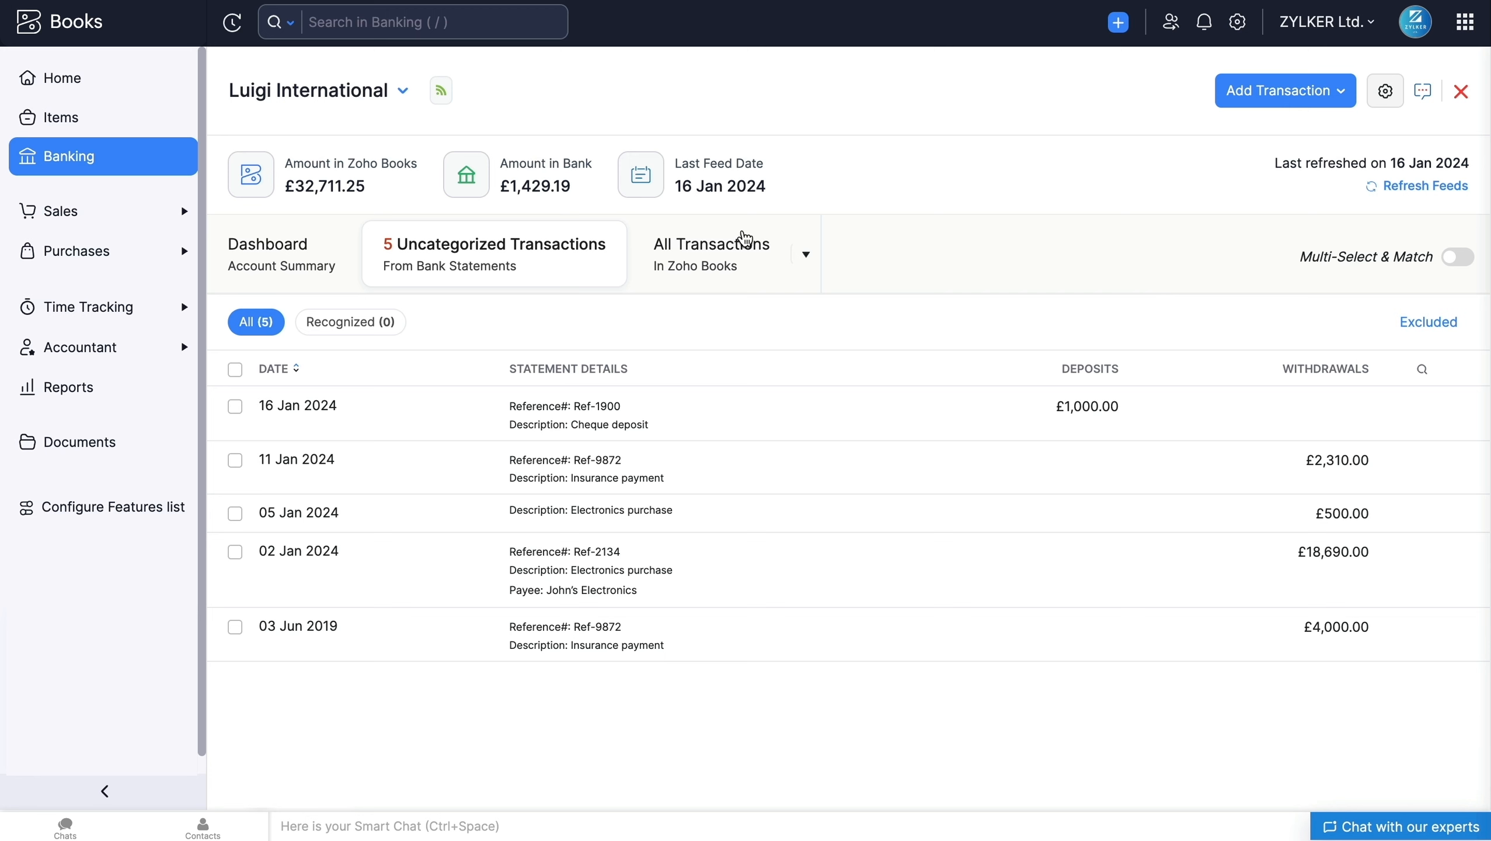
left_click(757, 261)
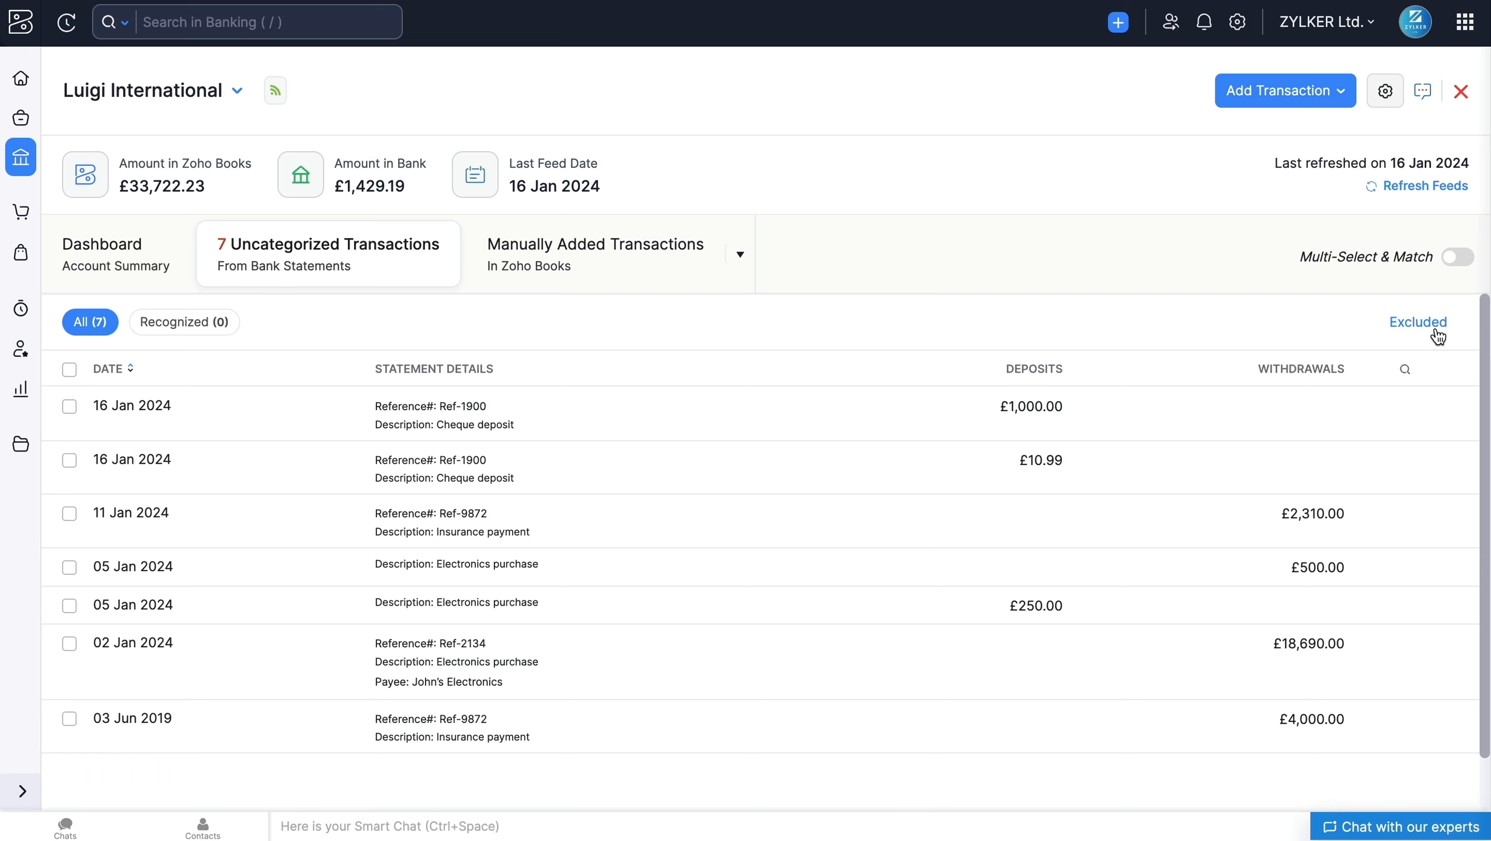
Step: Enable Multi-Select & Match, select the 16 Jan 2024 deposits of £1,000.00 and £10.99, and re-fetch their matching transactions
left_click(1462, 258)
left_click(1286, 406)
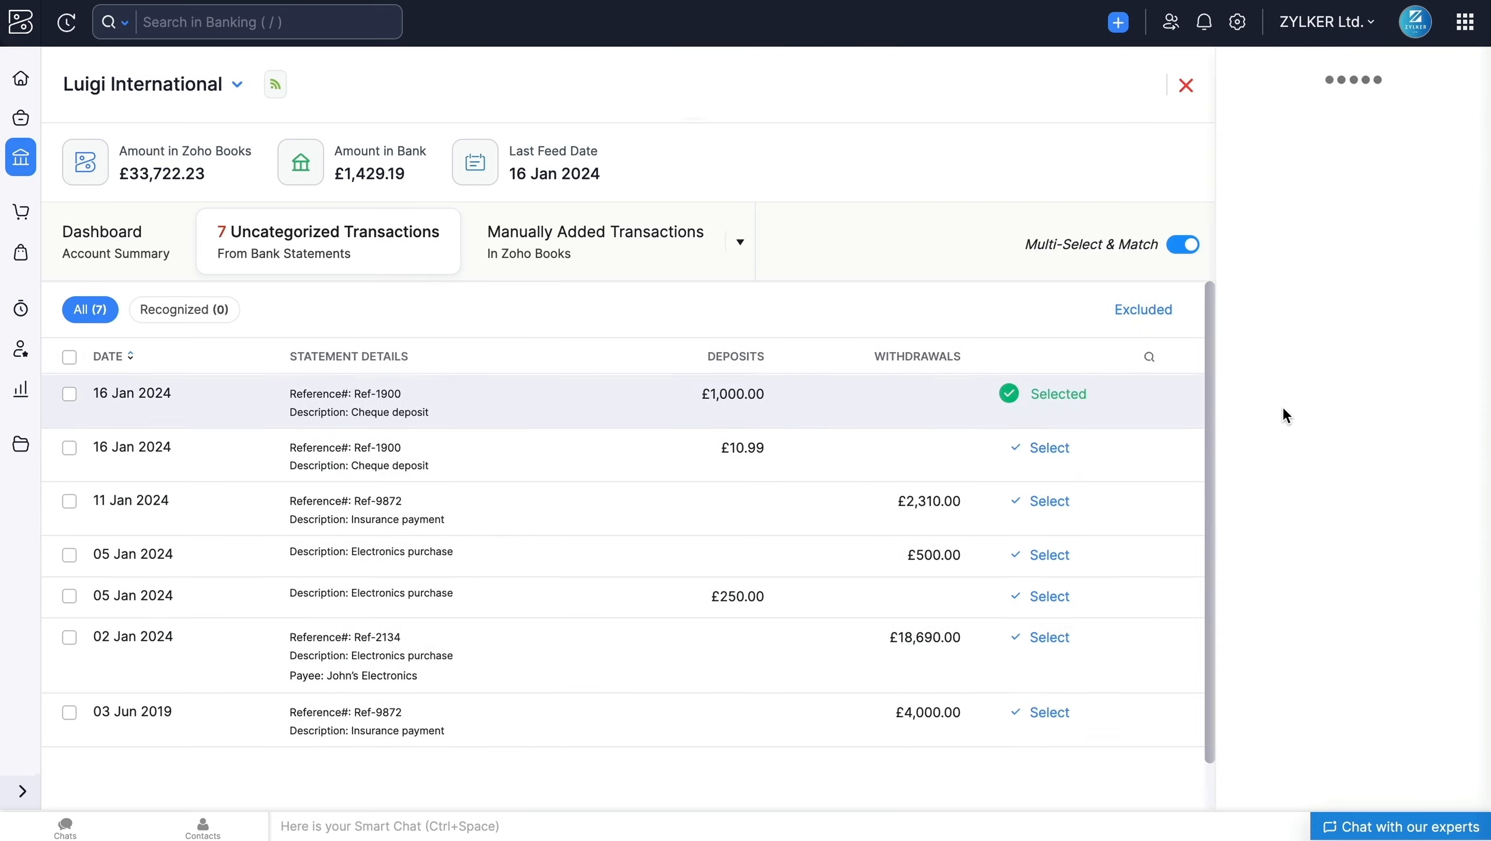
left_click(806, 479)
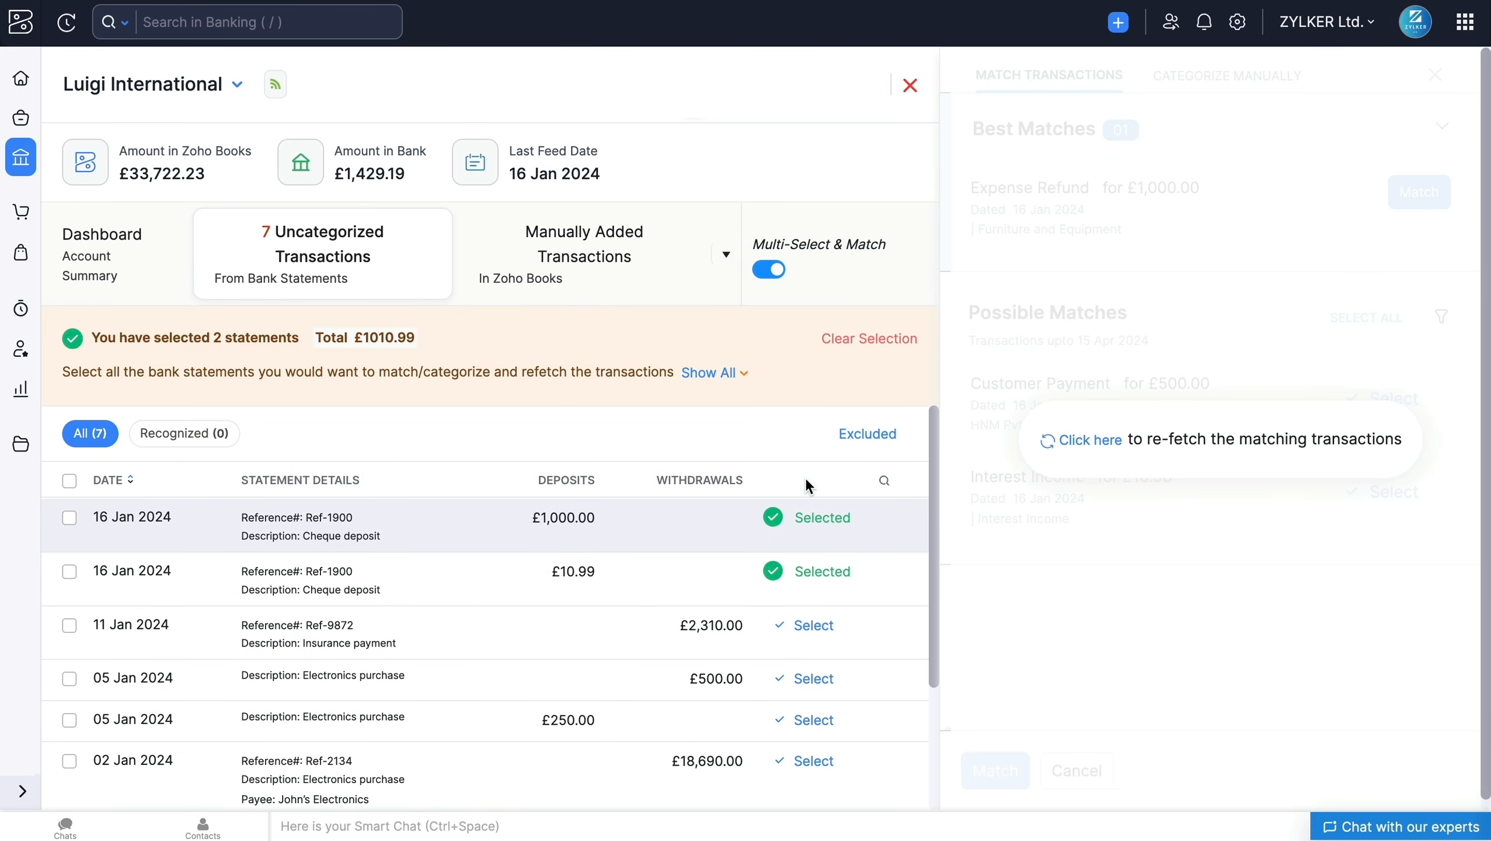
left_click(1075, 441)
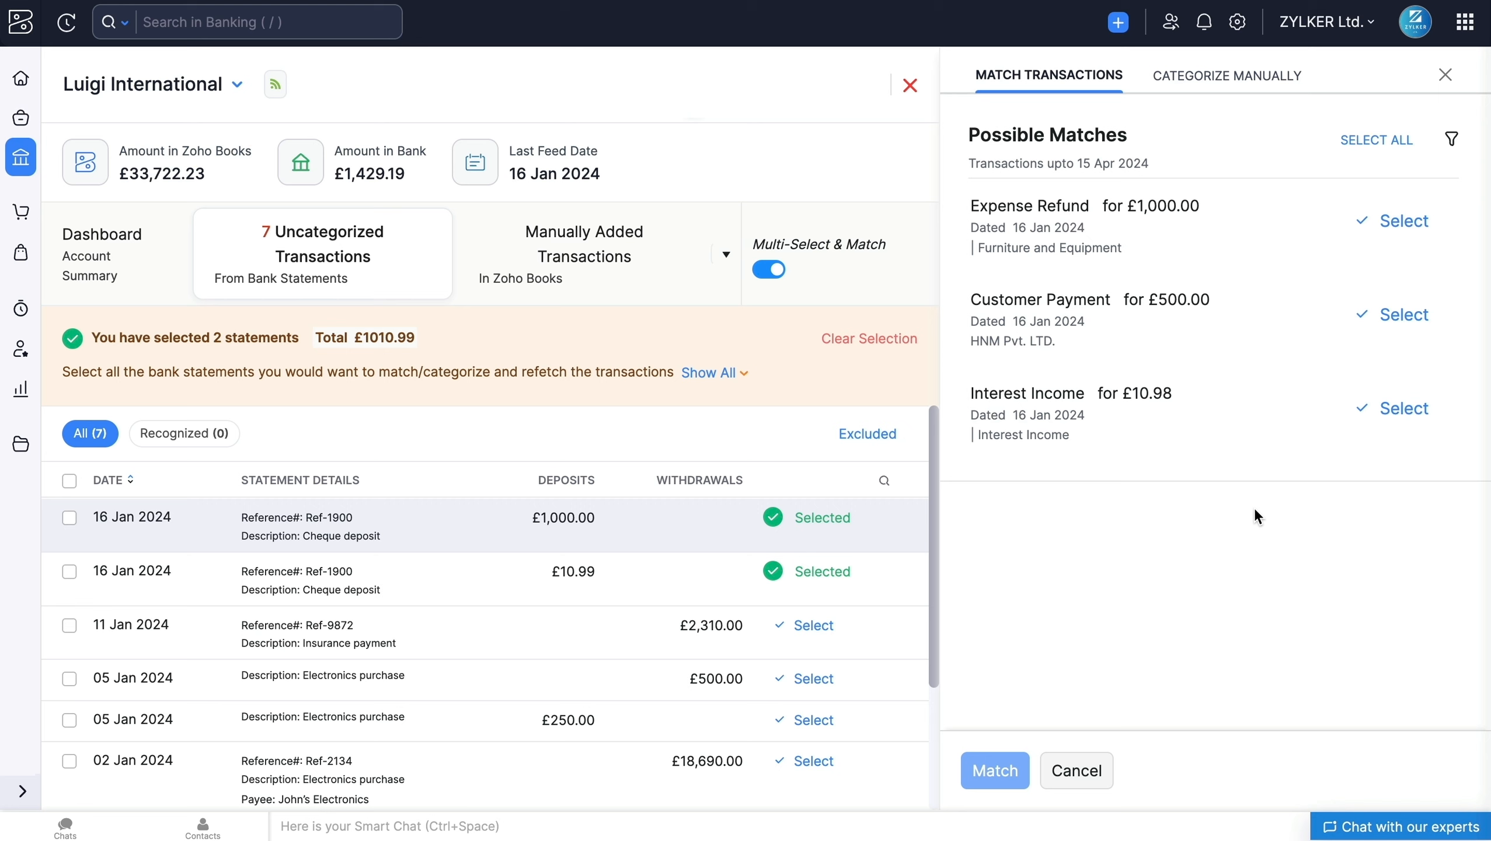
Step: Match both selected deposits with the £1,000.00 Expense Refund, the £10.98 Interest Income and a new £0.01 Other Income transaction
left_click(1420, 235)
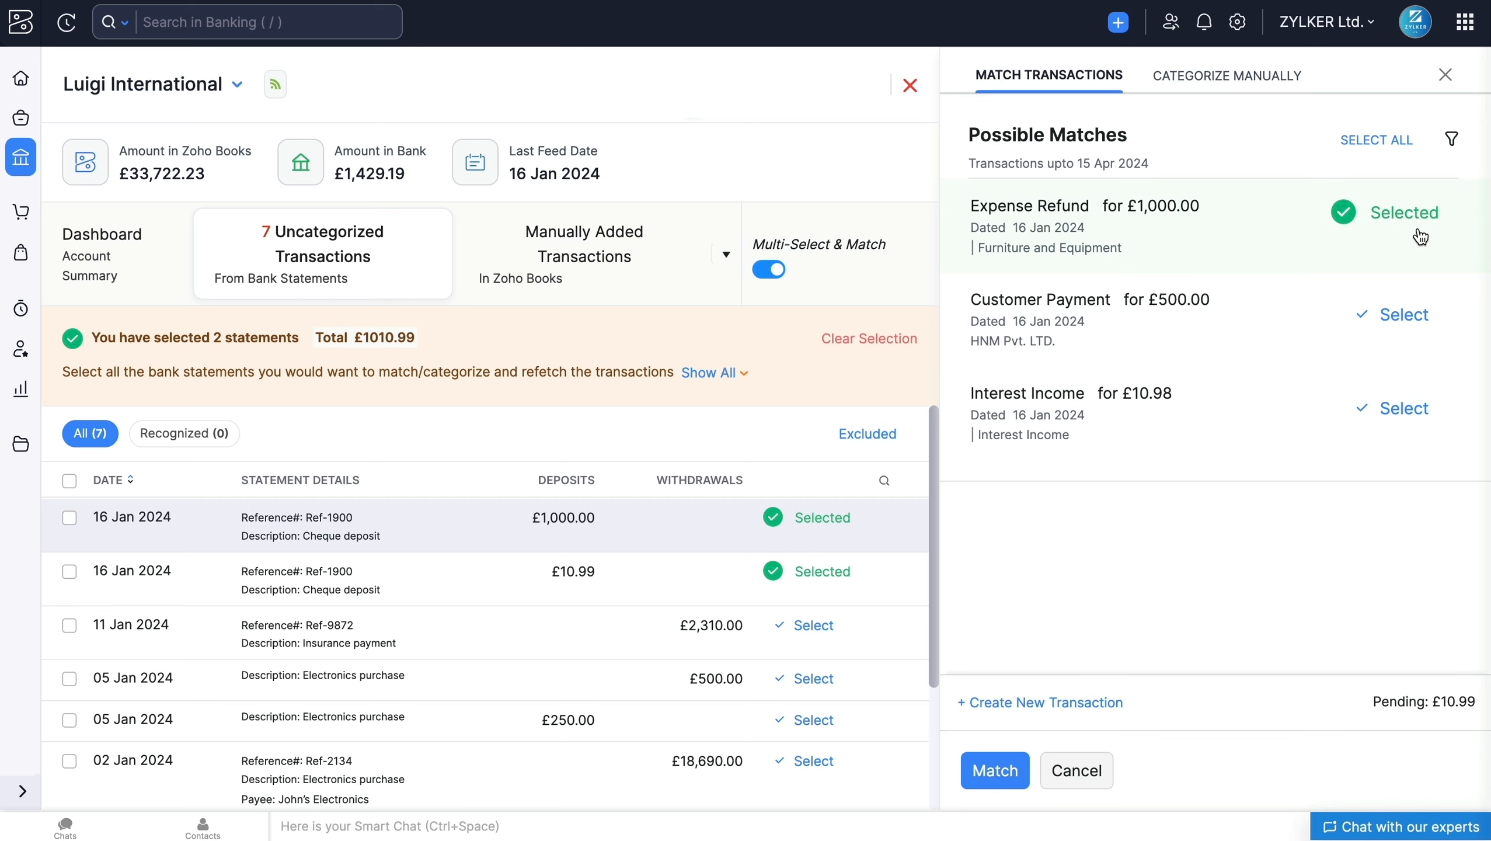
left_click(1390, 409)
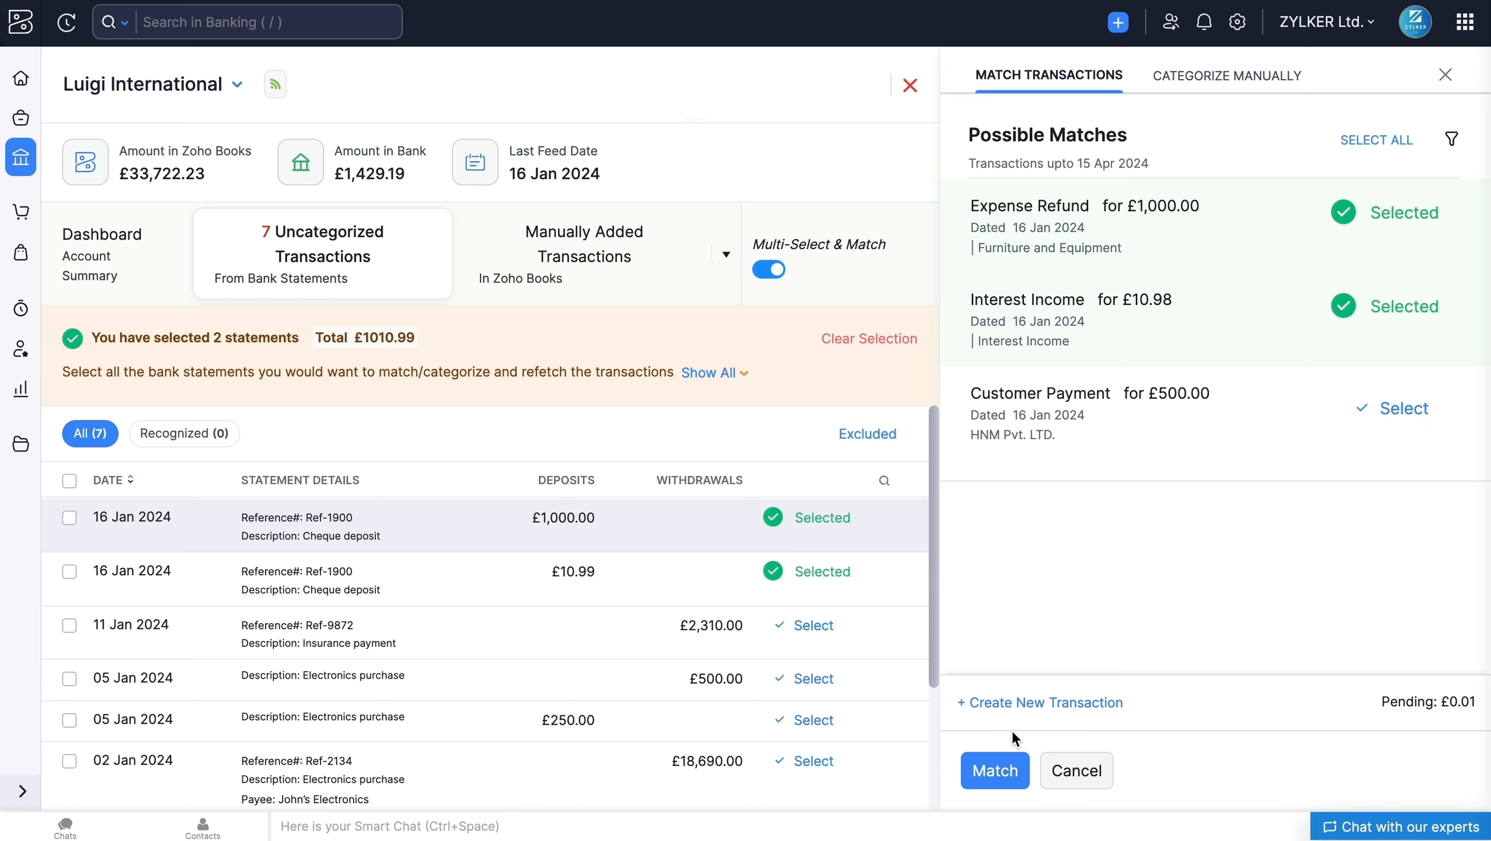
left_click(1010, 711)
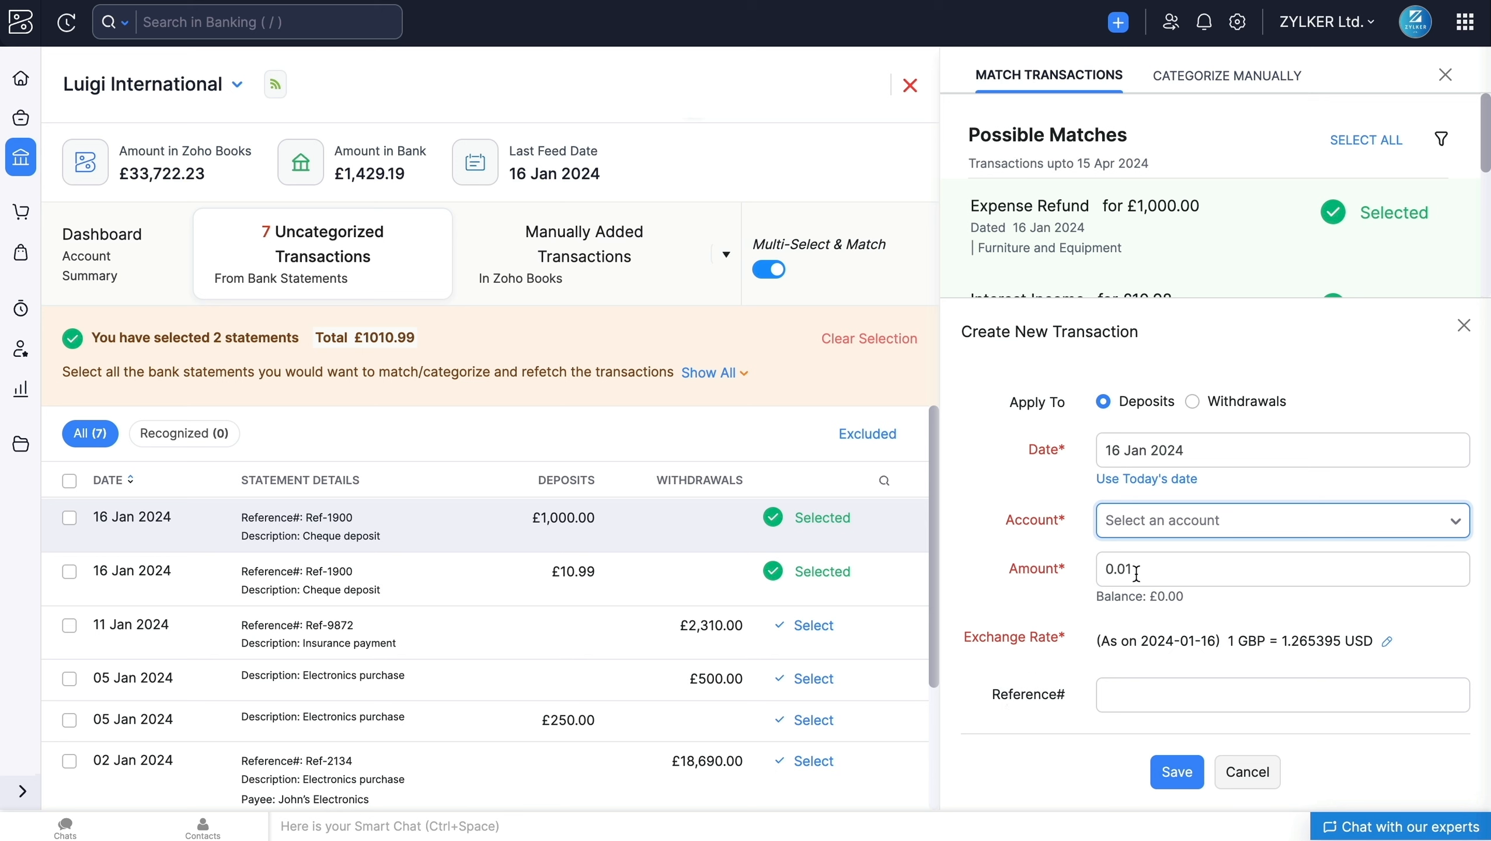
left_click(1172, 524)
left_click(1157, 665)
left_click(1176, 772)
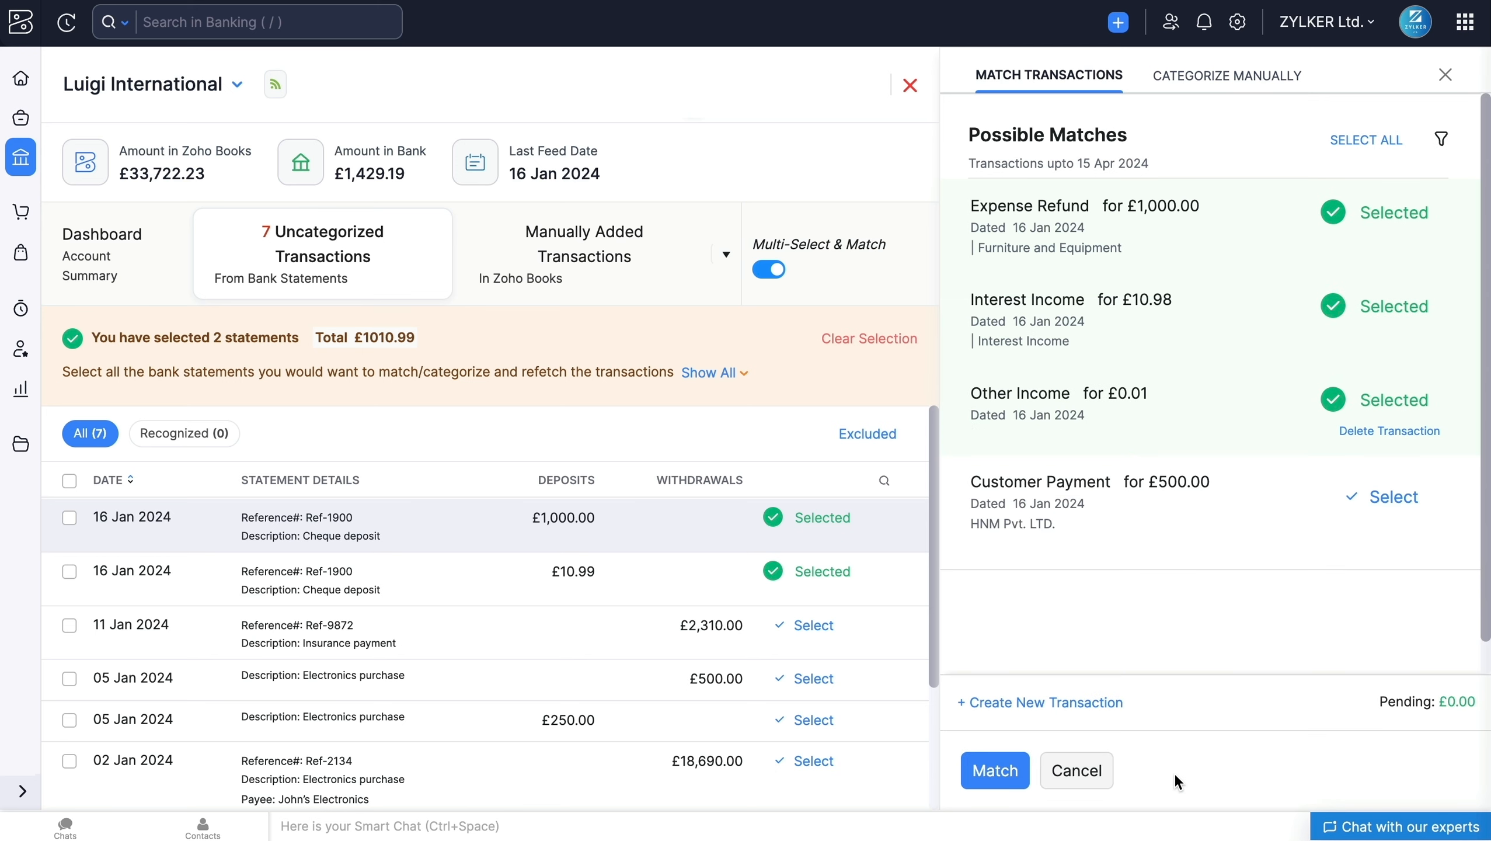
left_click(994, 770)
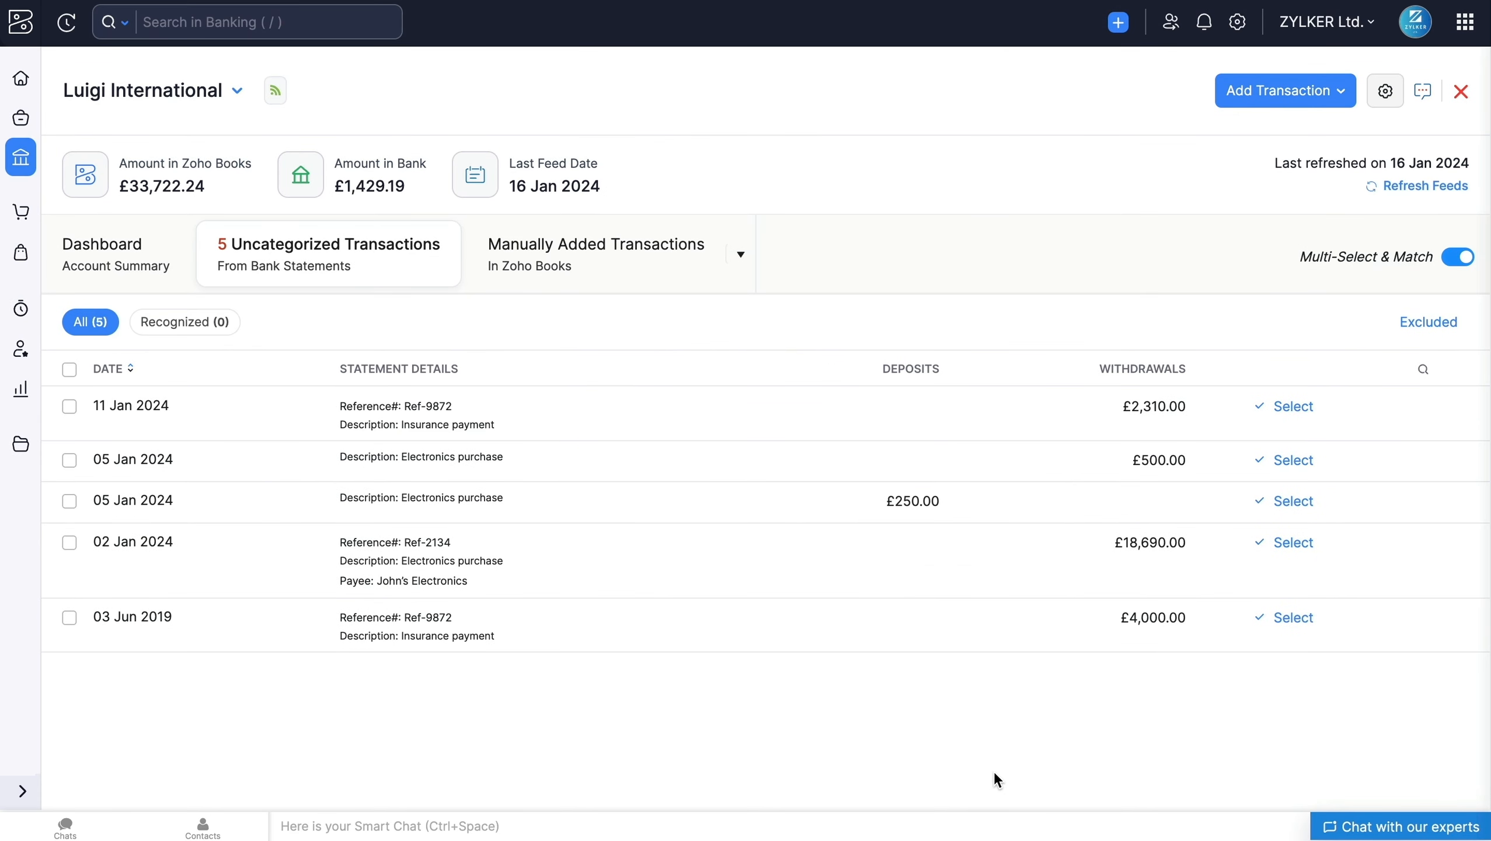
Step: Review the account's matched transactions and its full transaction list, and return to the uncategorized transactions
left_click(718, 266)
left_click(735, 254)
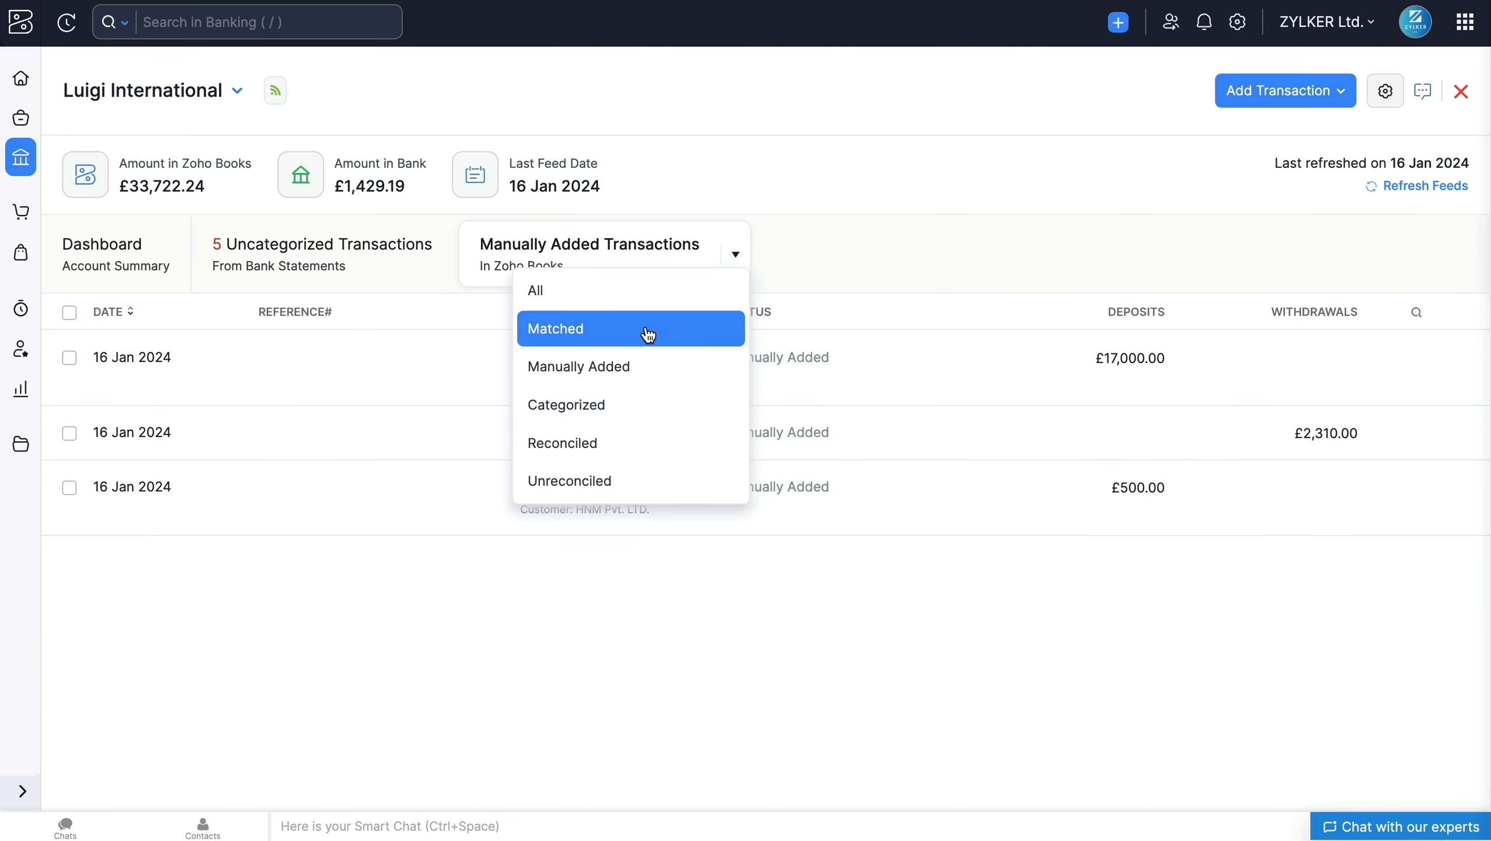
left_click(648, 302)
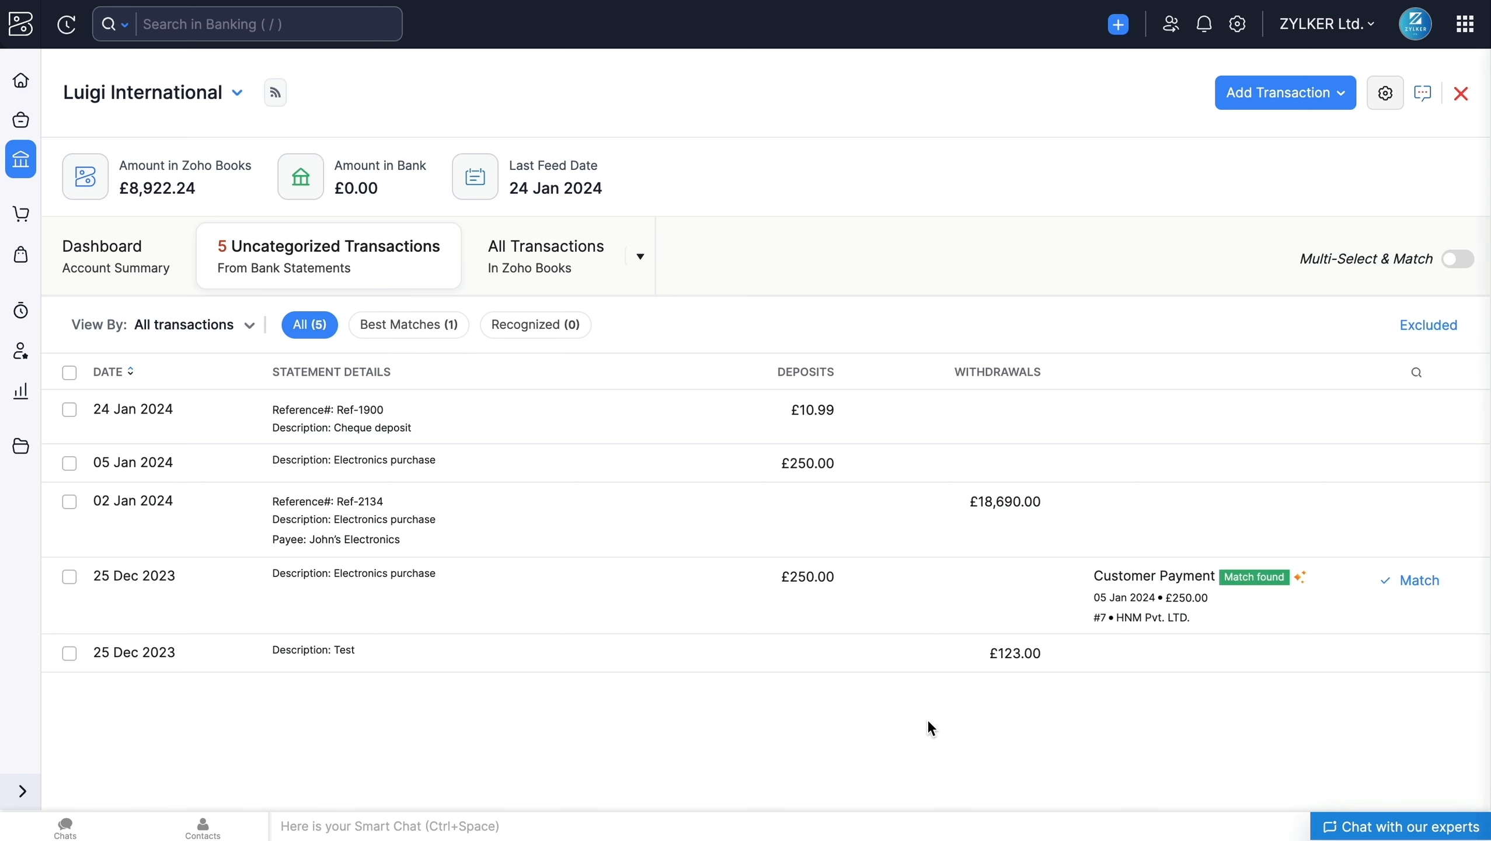
left_click(603, 276)
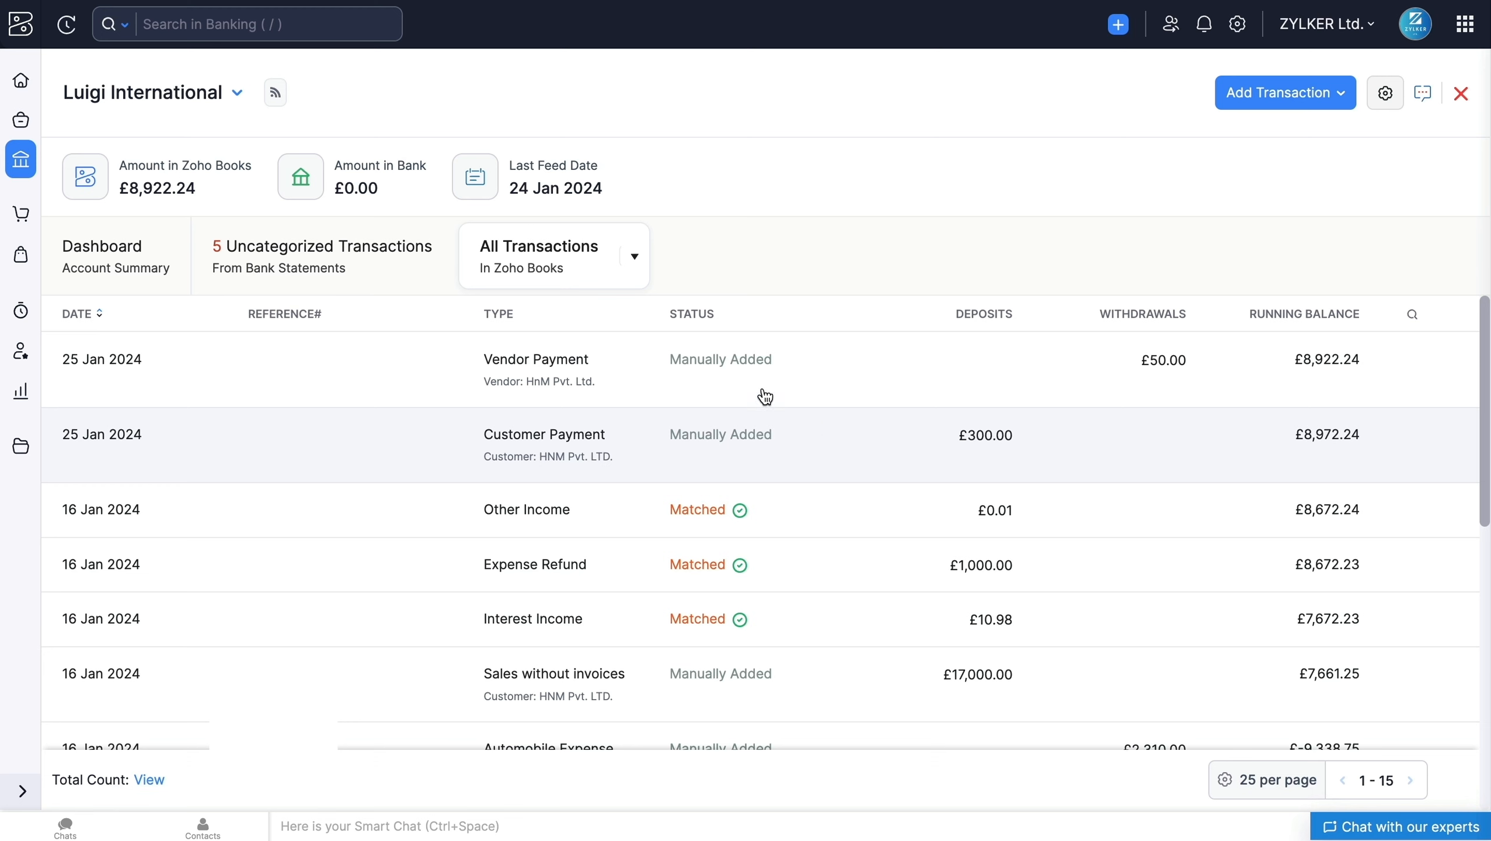
left_click(392, 281)
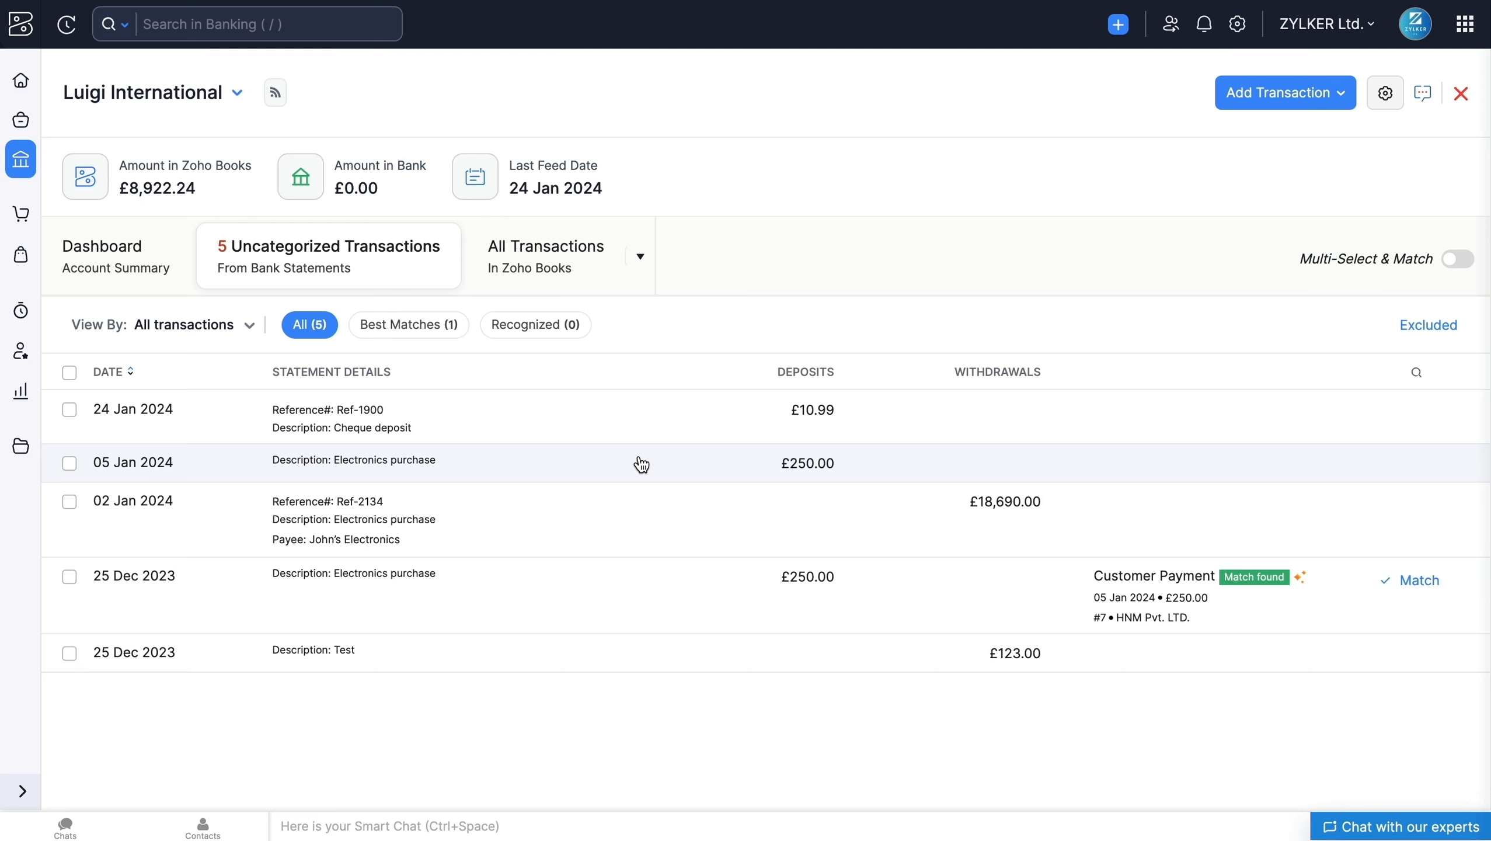
Step: Search possible matches for the £250.00 deposit of 05 Jan 2024 with amounts 1 to 500, dated 25 Jan 2024, including withdrawals
left_click(641, 465)
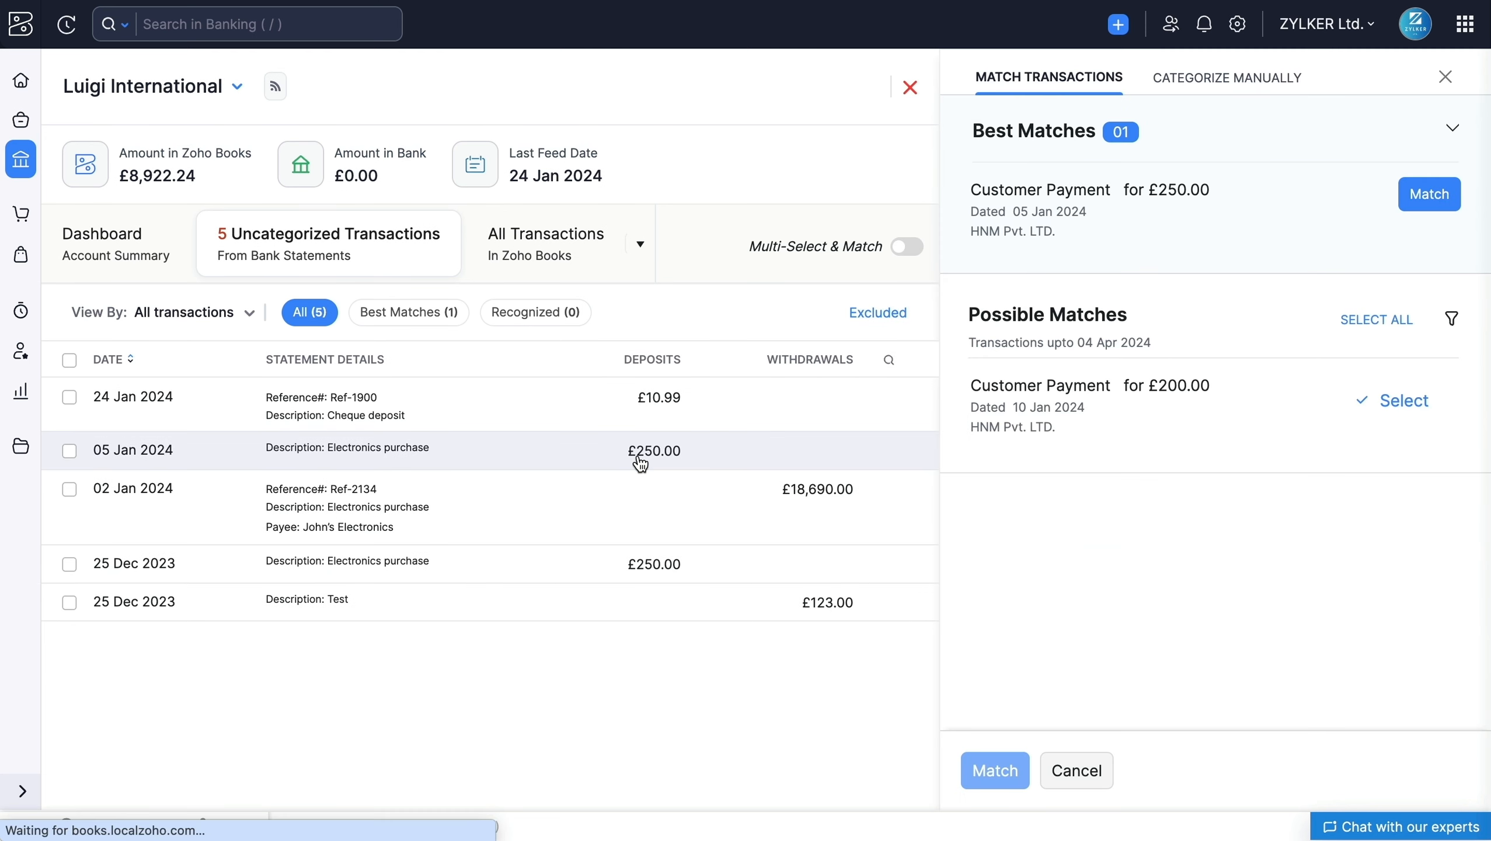
left_click(1445, 321)
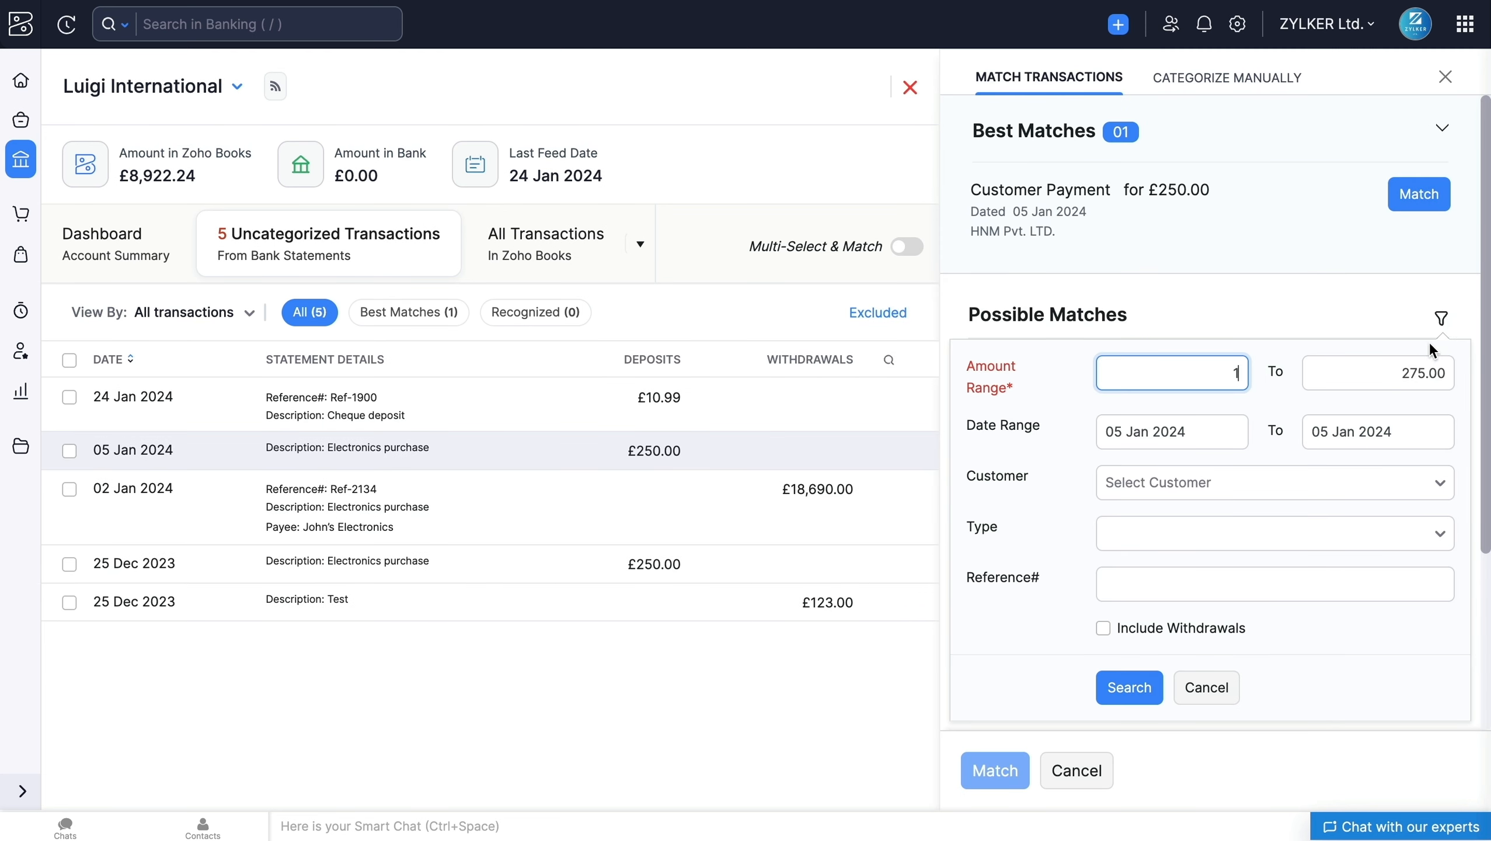
double_click(1400, 370)
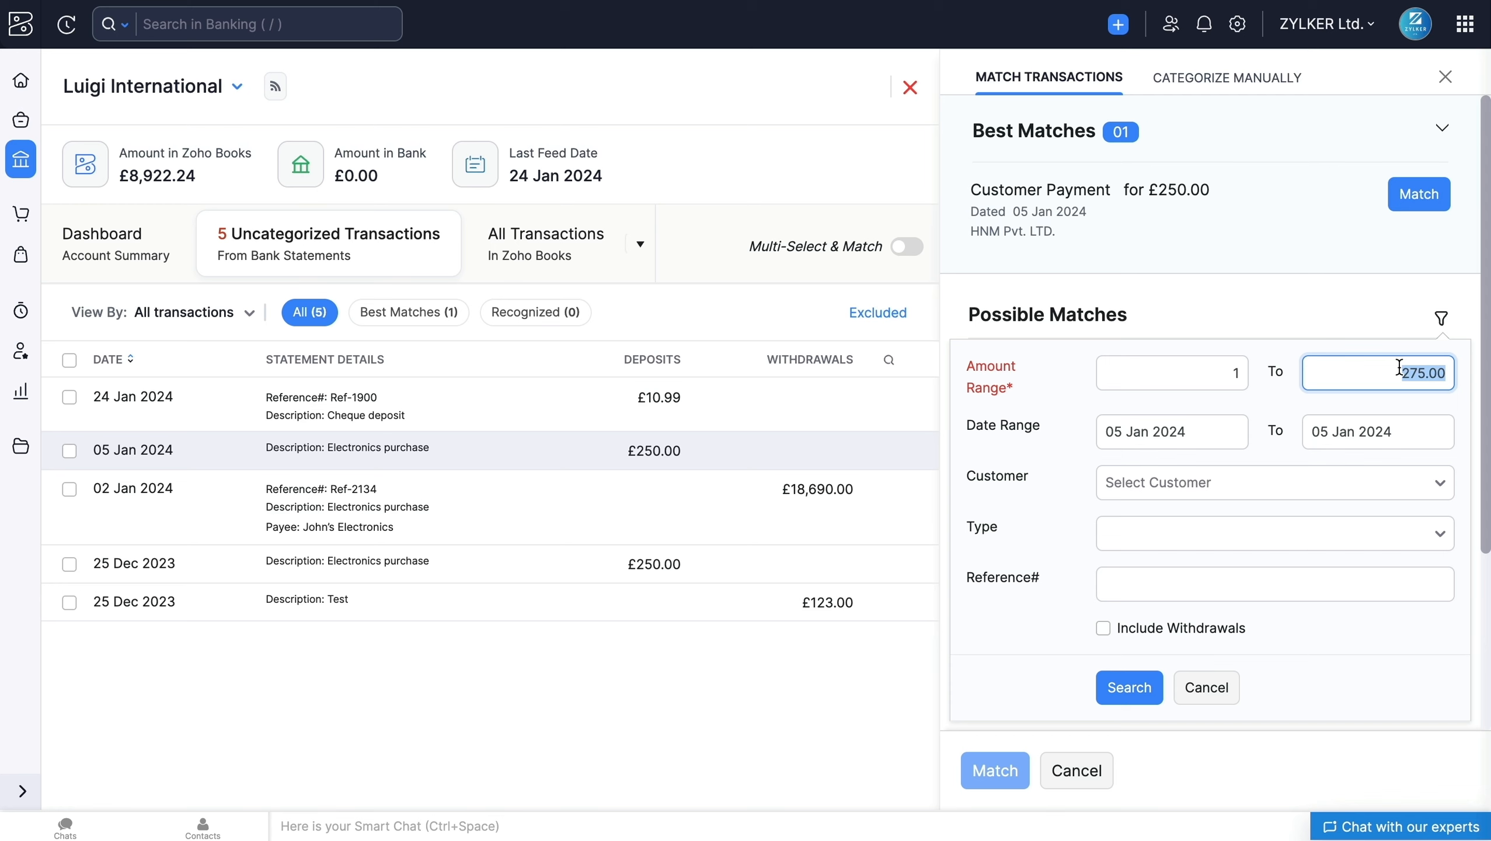
type("500")
left_click(1216, 429)
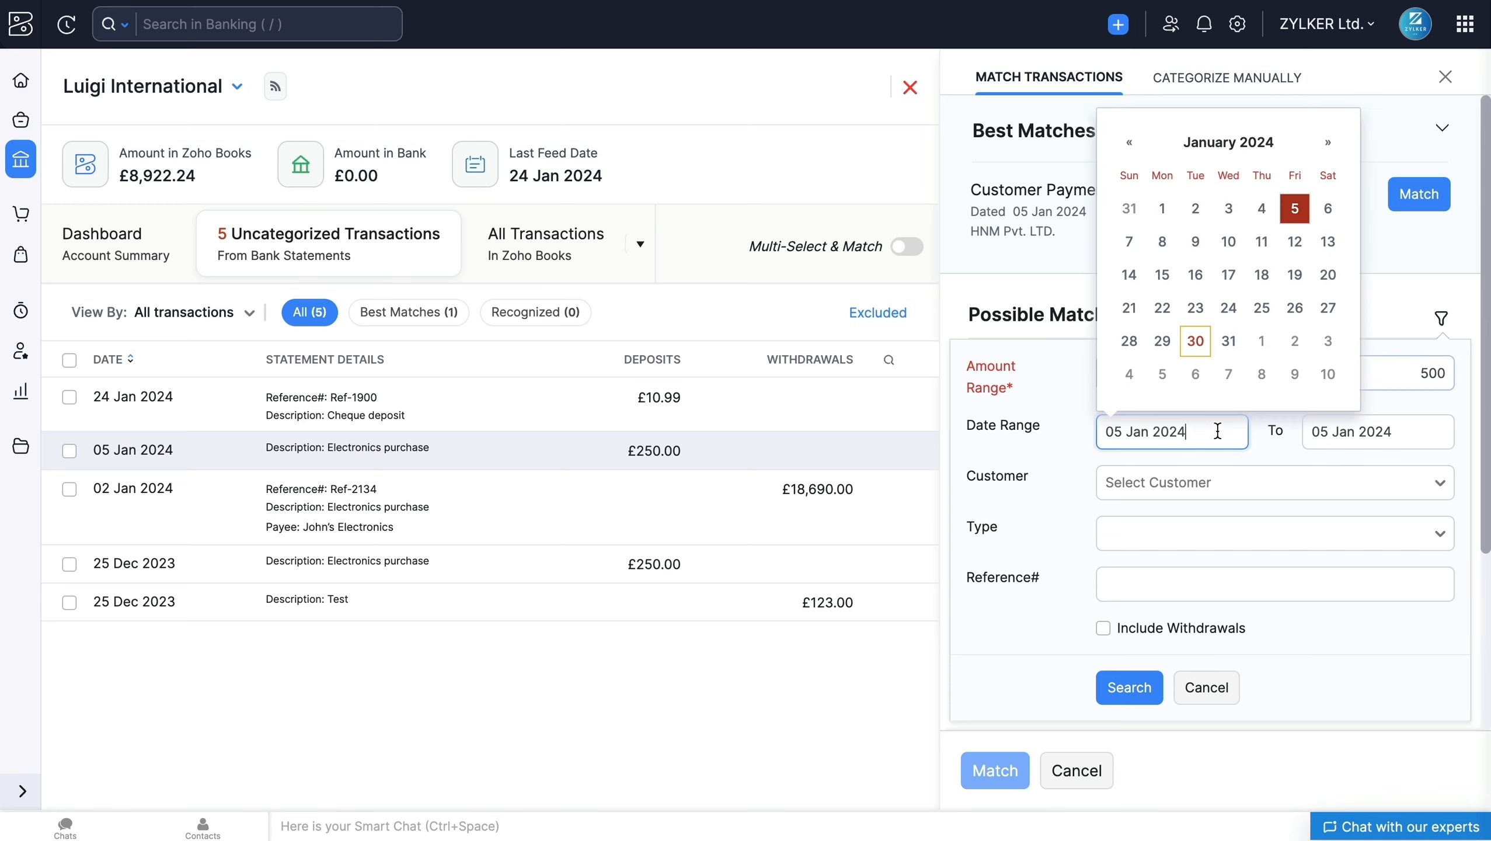
left_click(1259, 306)
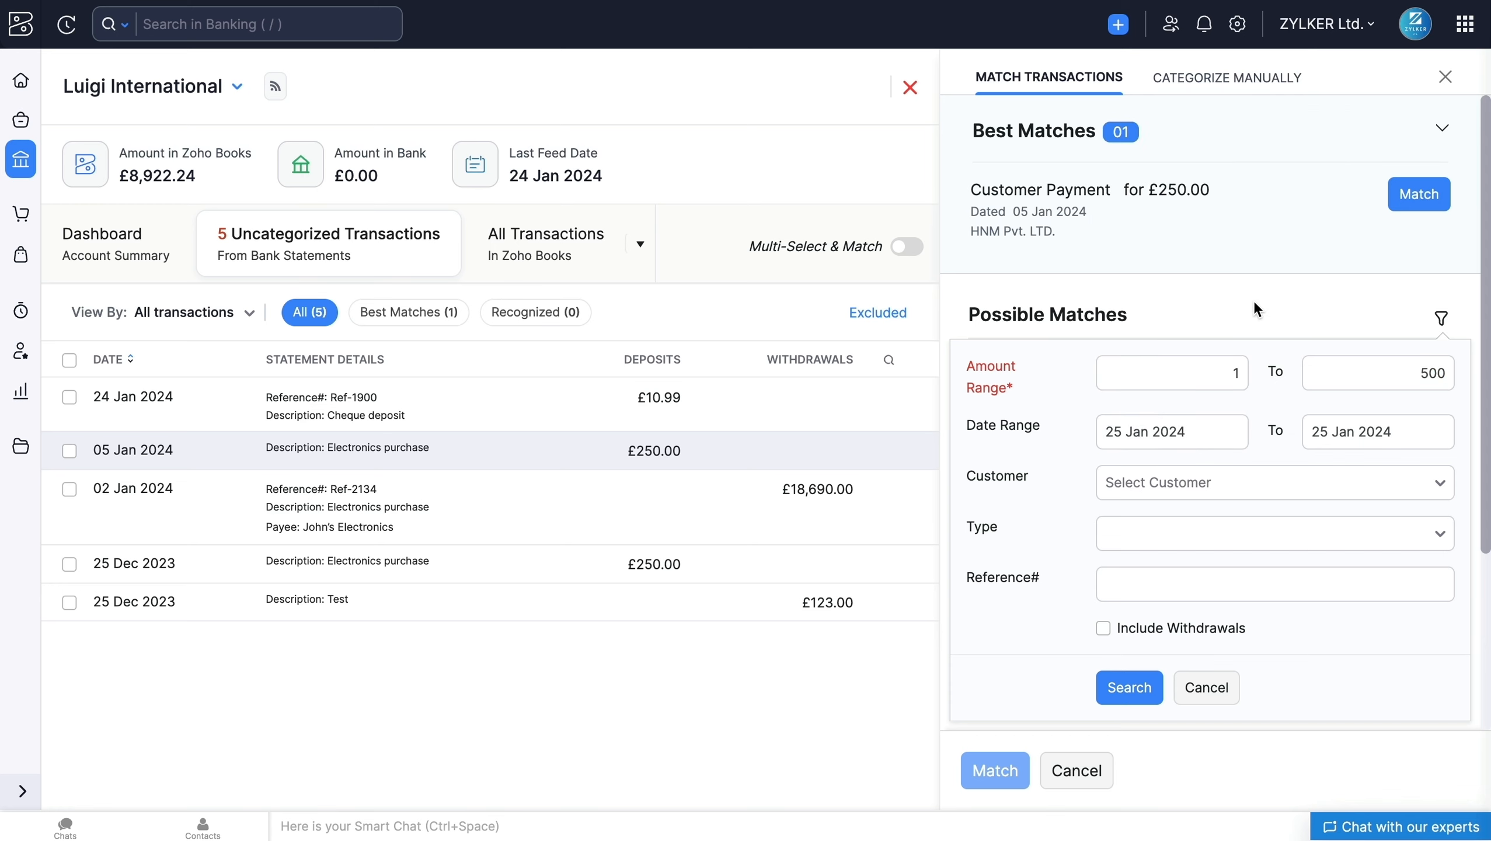
left_click(1104, 629)
left_click(1144, 700)
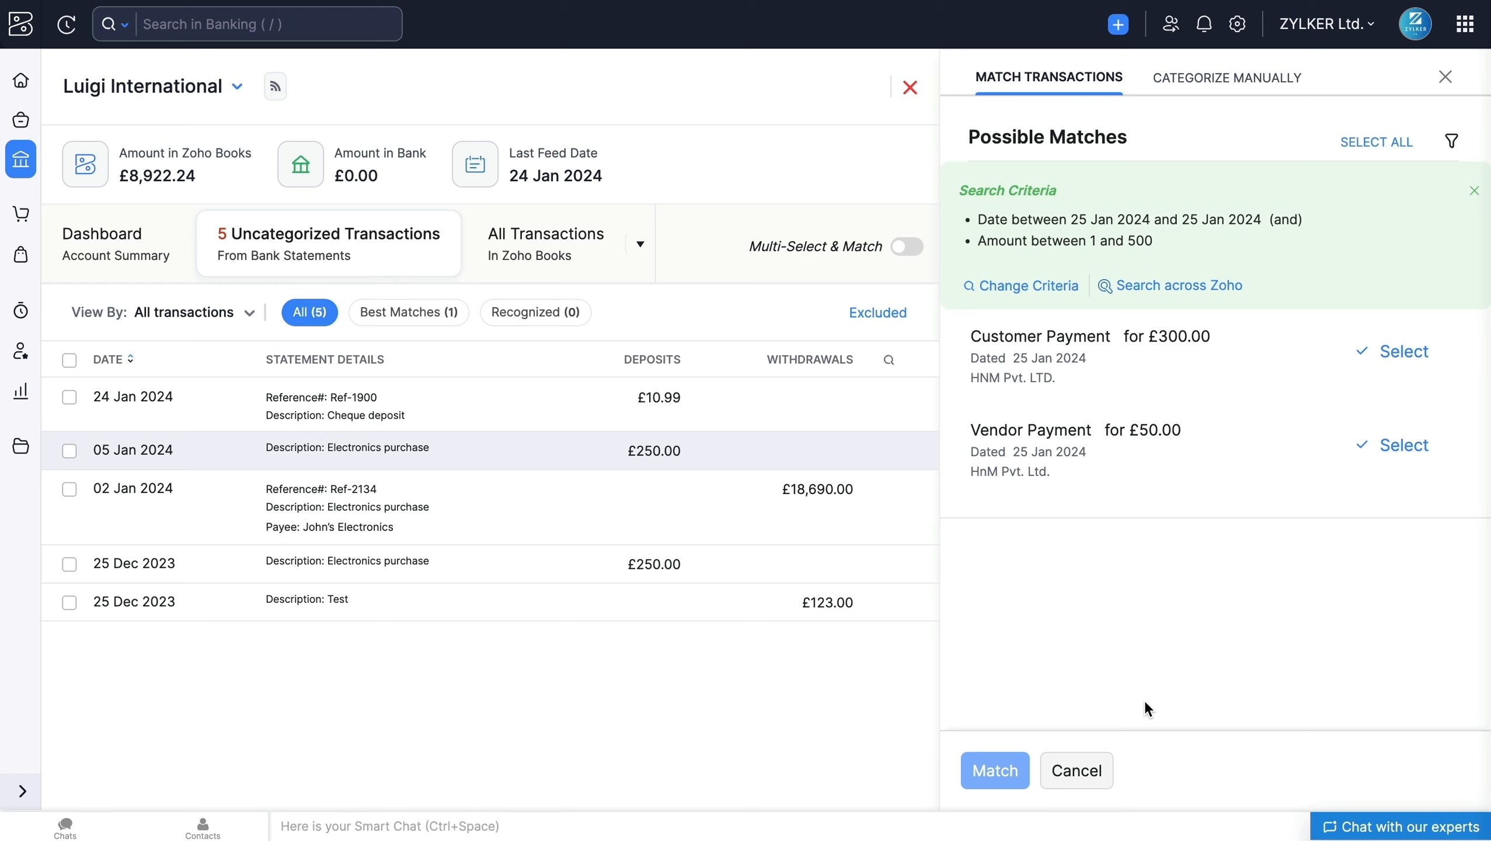
Step: Match the £250.00 deposit with the £300.00 Customer Payment and the £50.00 Vendor Payment
left_click(1392, 368)
left_click(1405, 443)
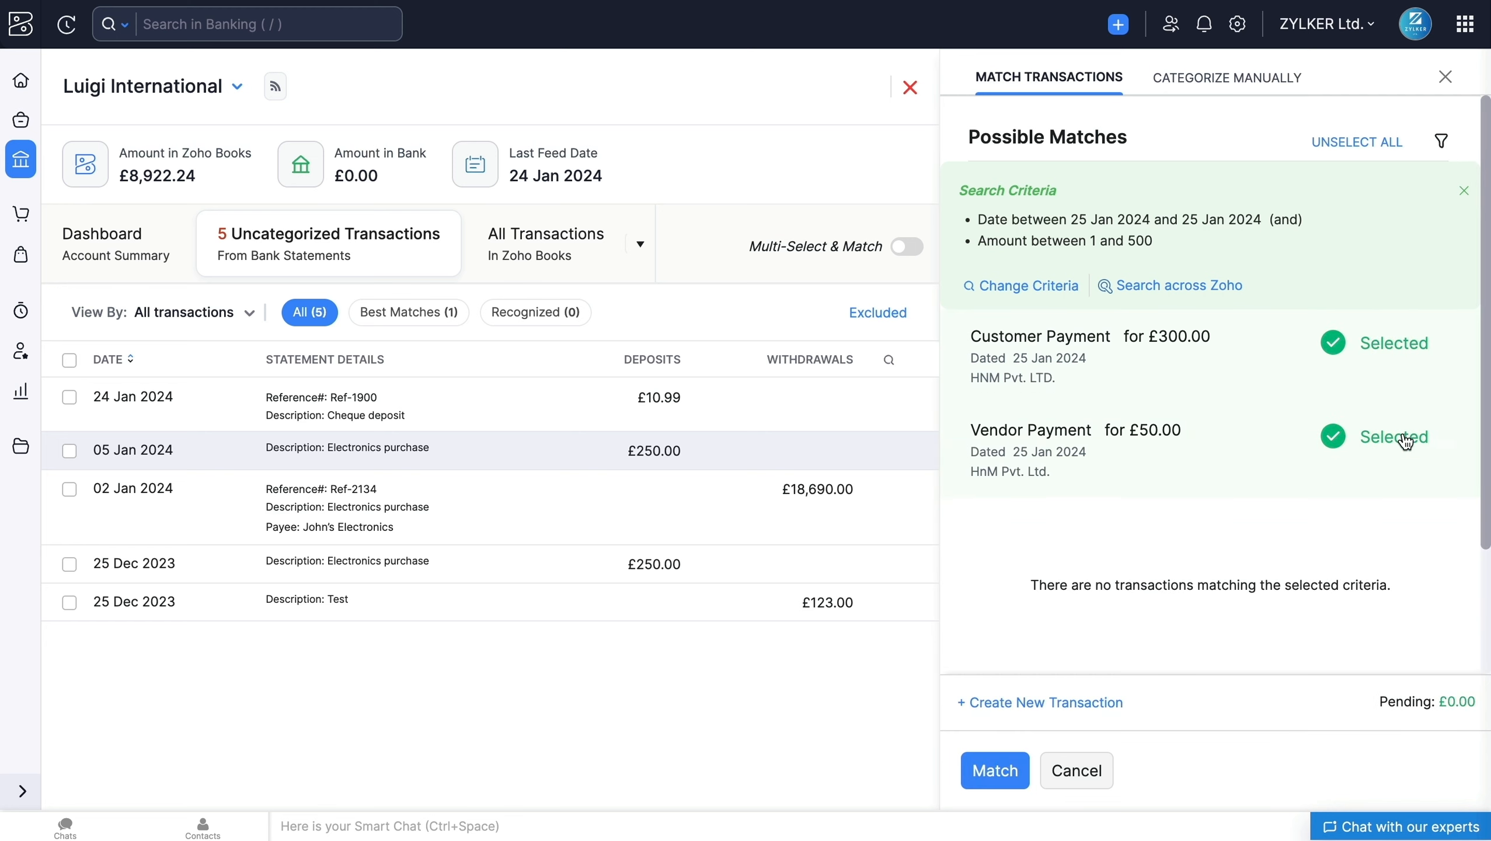
left_click(995, 770)
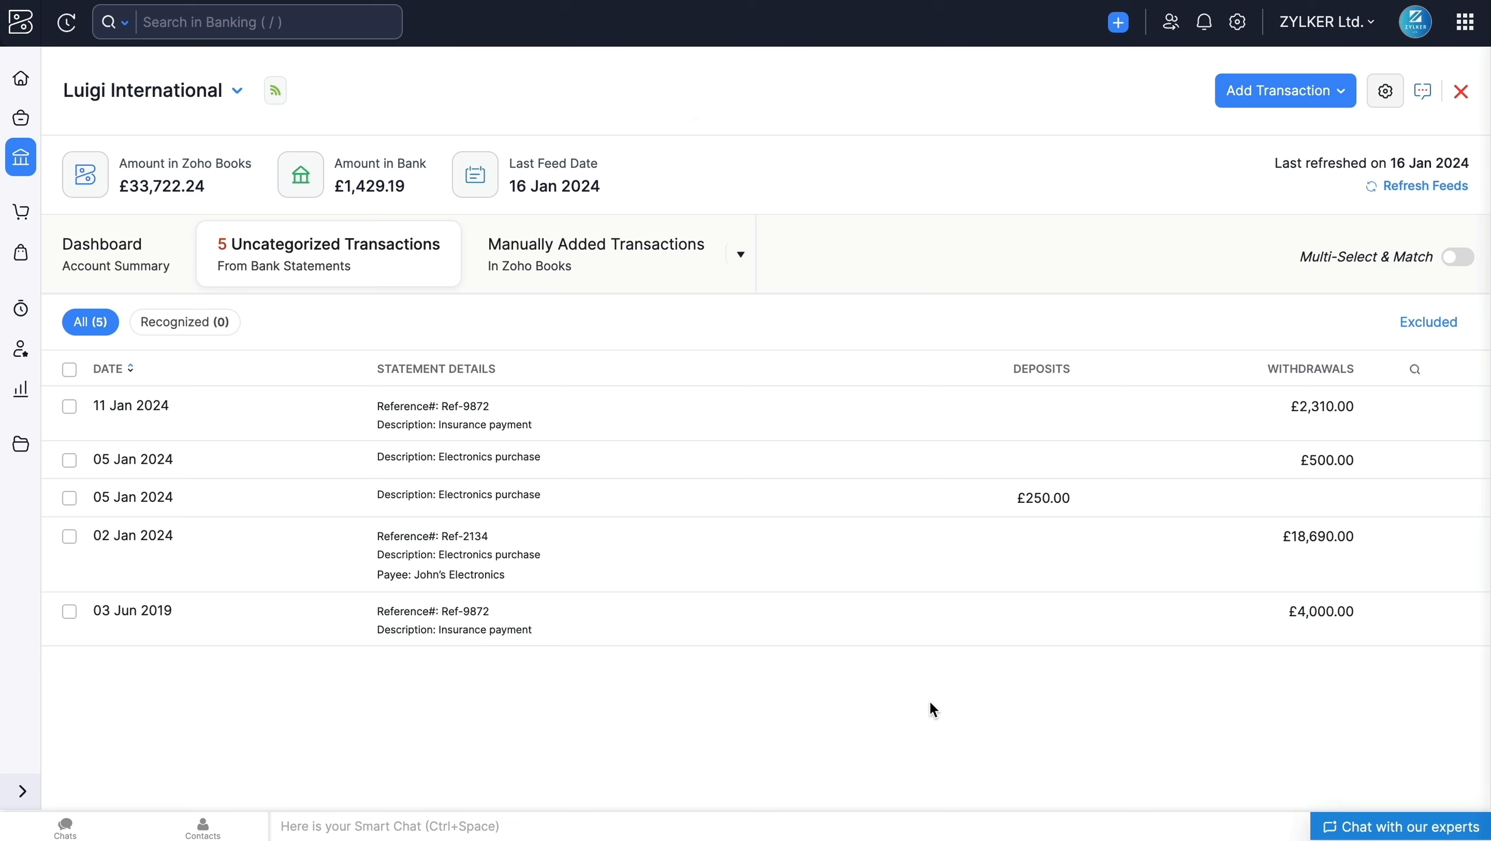
Step: Categorize the £4,000.00 withdrawal of 03 Jun 2019 manually as an Expense under the Automobile Expense account and save it
left_click(961, 631)
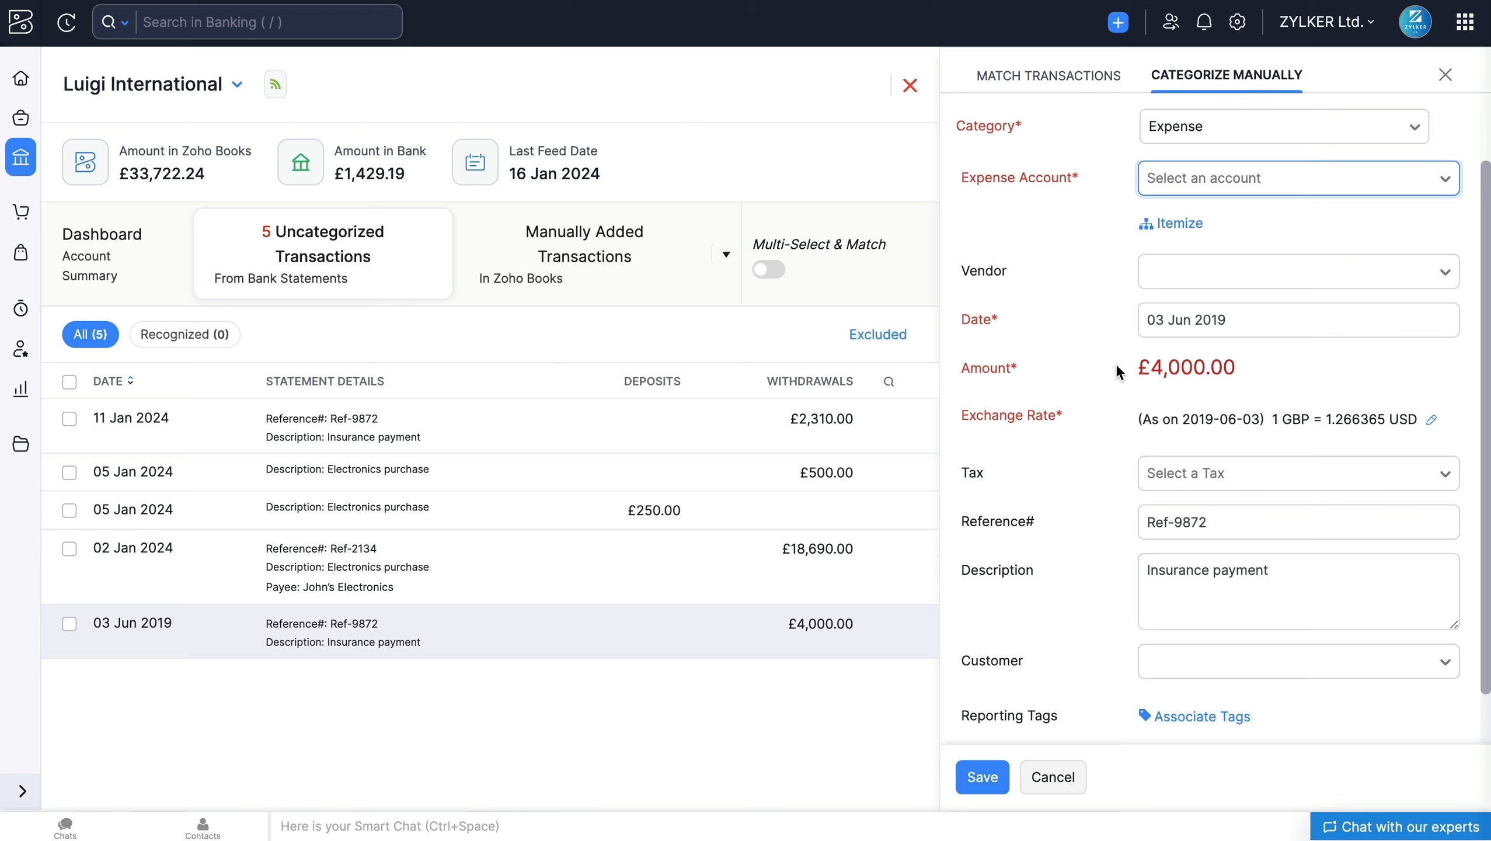
left_click(1204, 130)
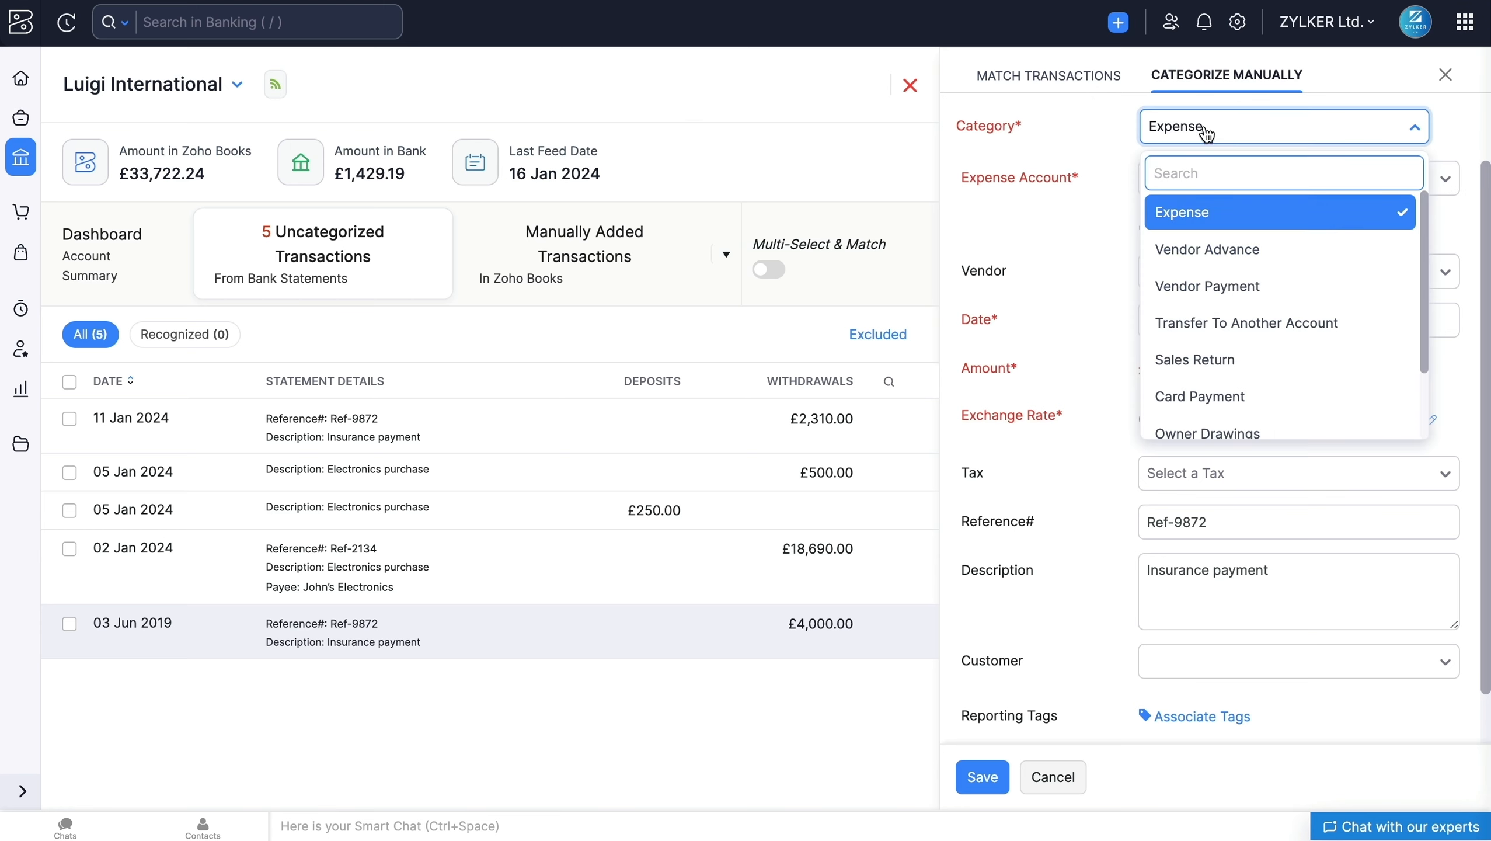
left_click(1205, 133)
left_click(1218, 178)
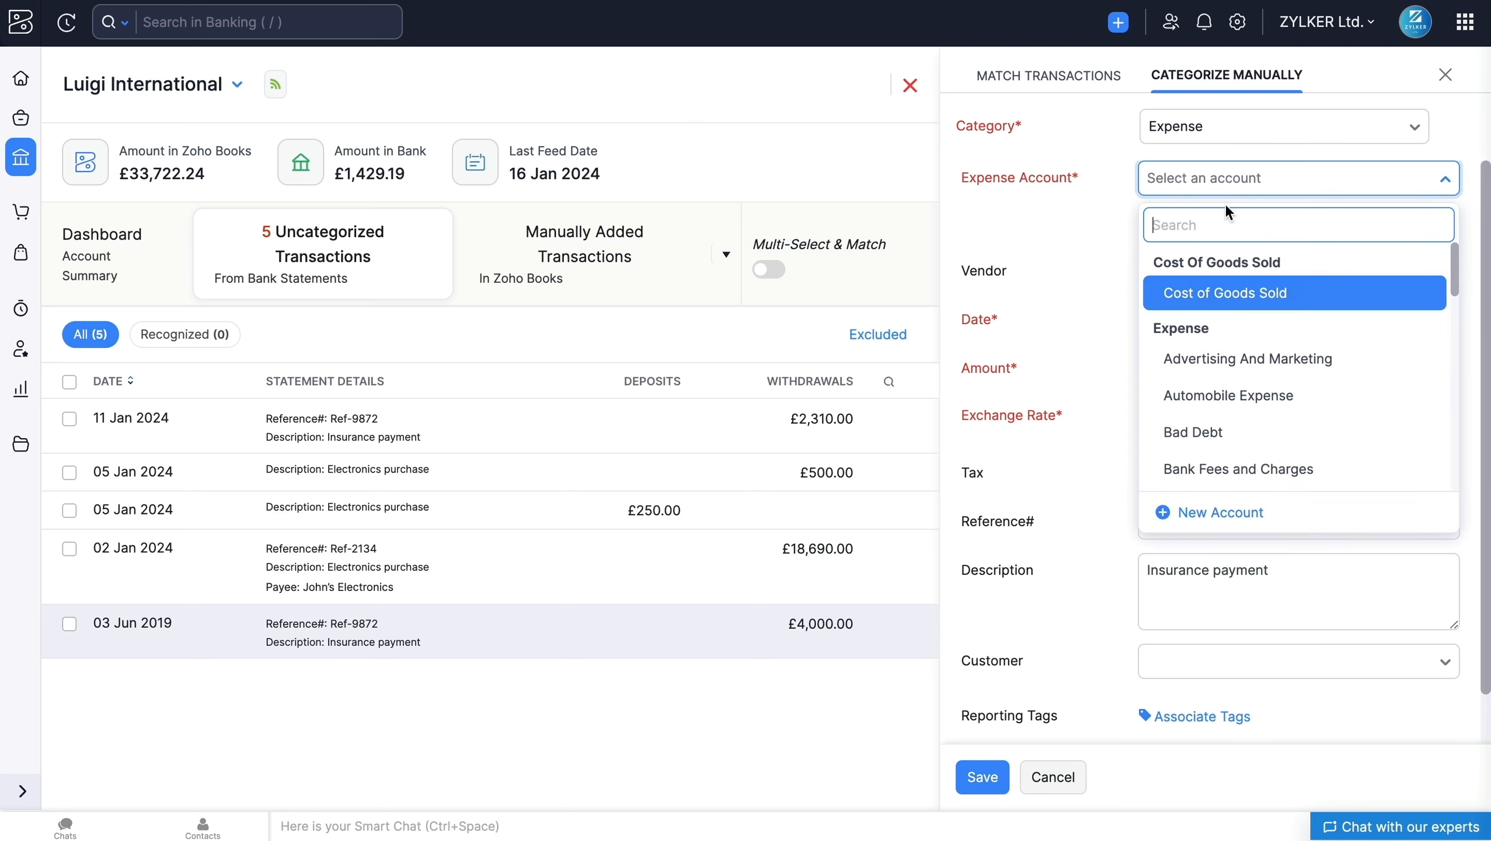
left_click(1228, 398)
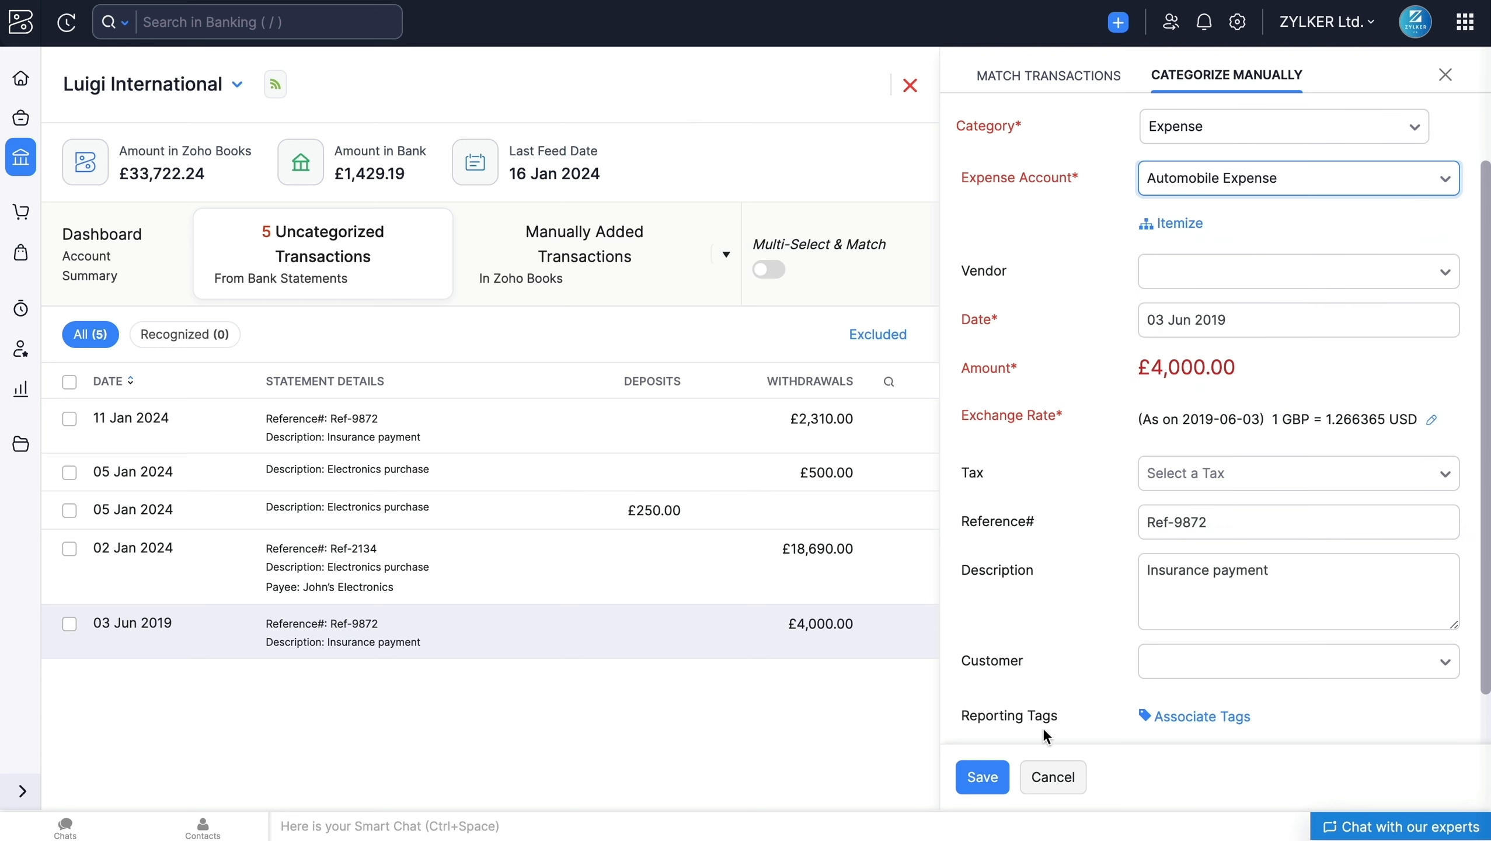
left_click(989, 776)
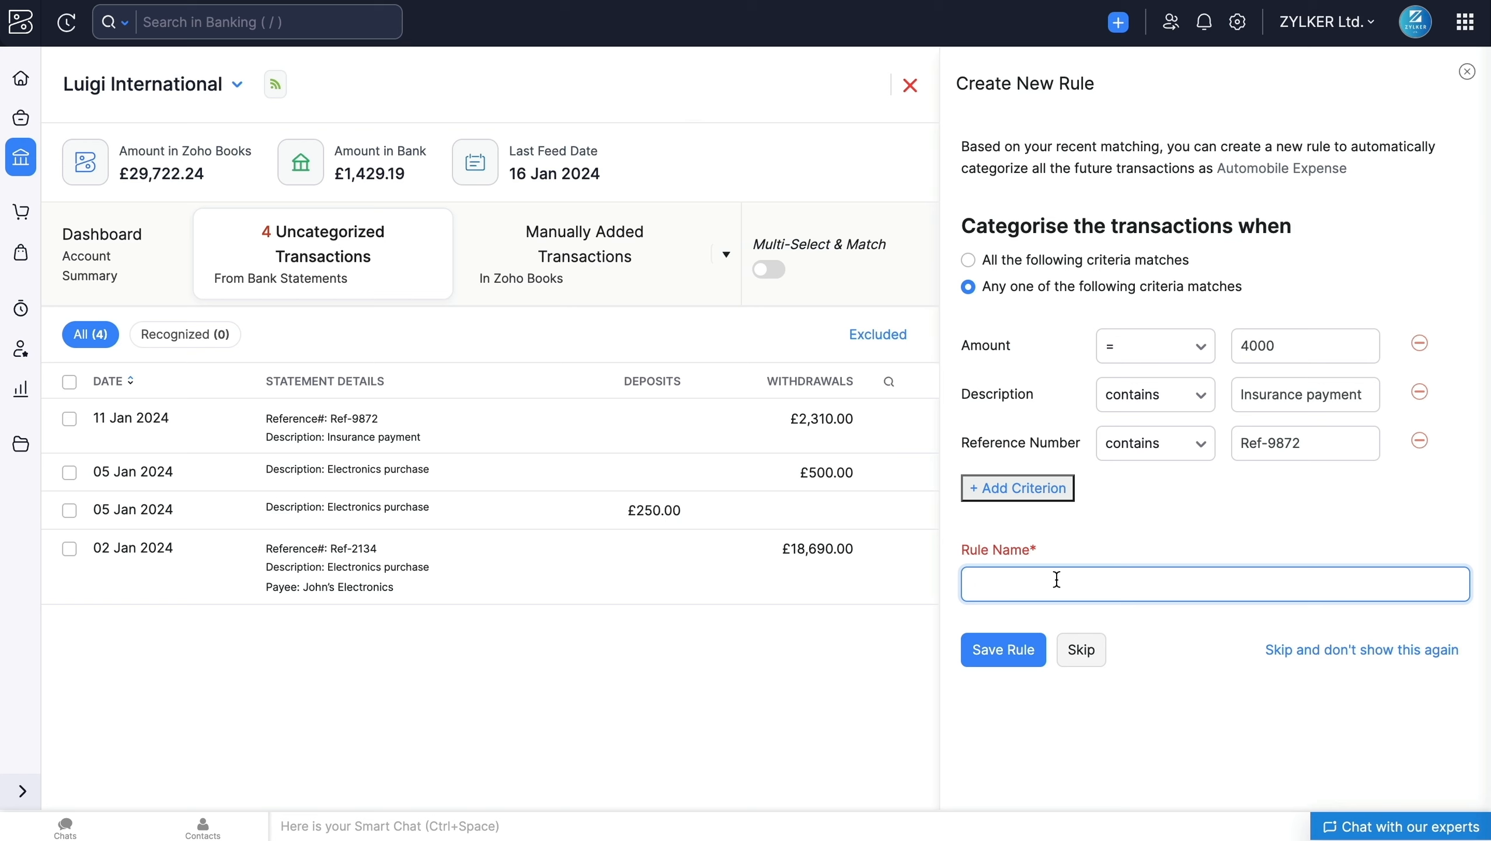
Step: Save the new categorization rule for Automobile Expense under the name Expense and close the £4,000.00 transaction's details
type("Expene")
key("BackSpace")
type("se")
left_click(1017, 655)
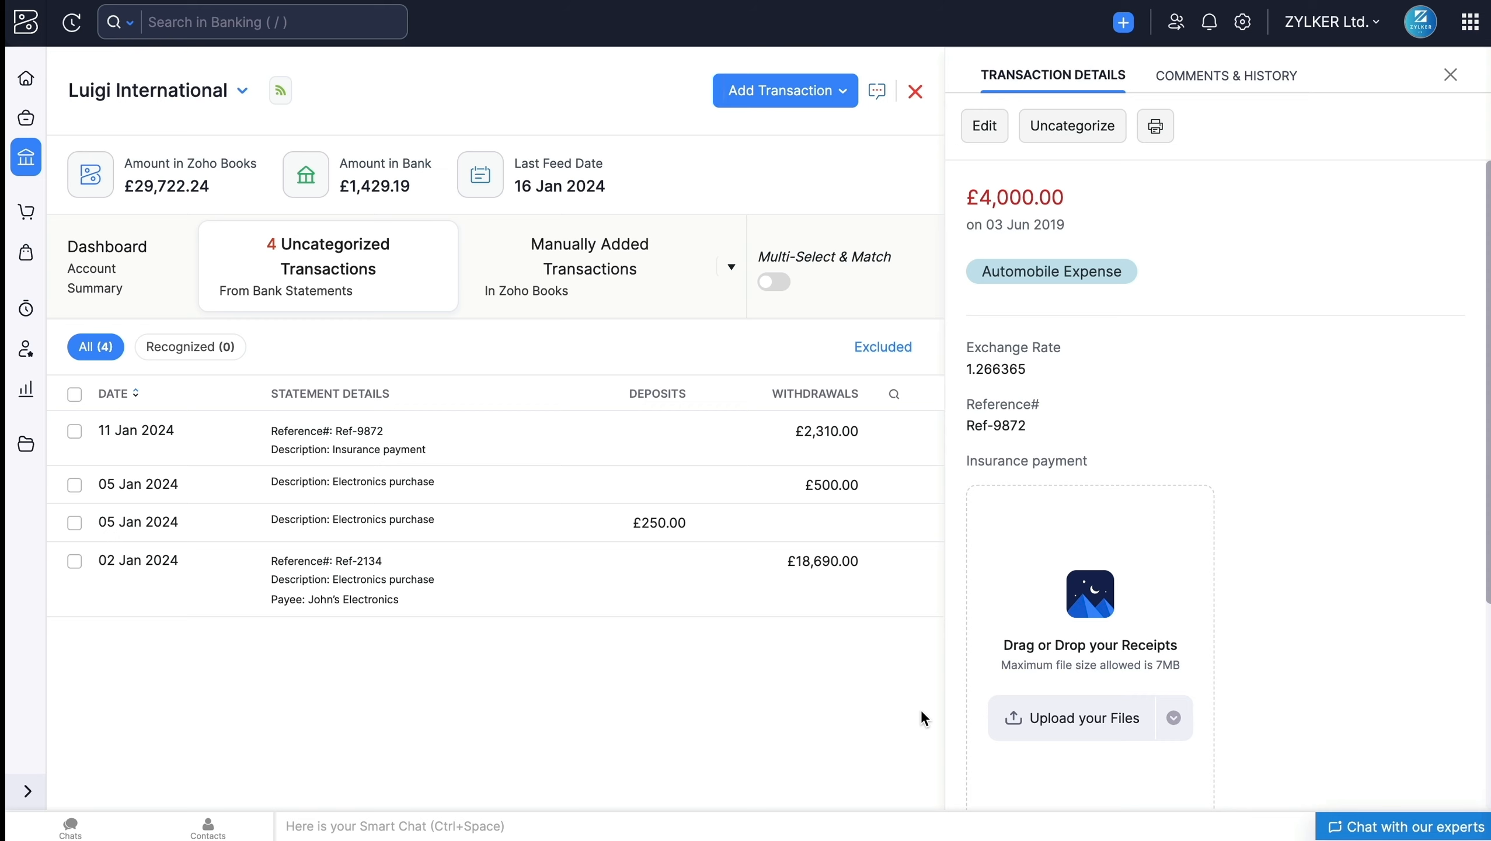
left_click(1450, 74)
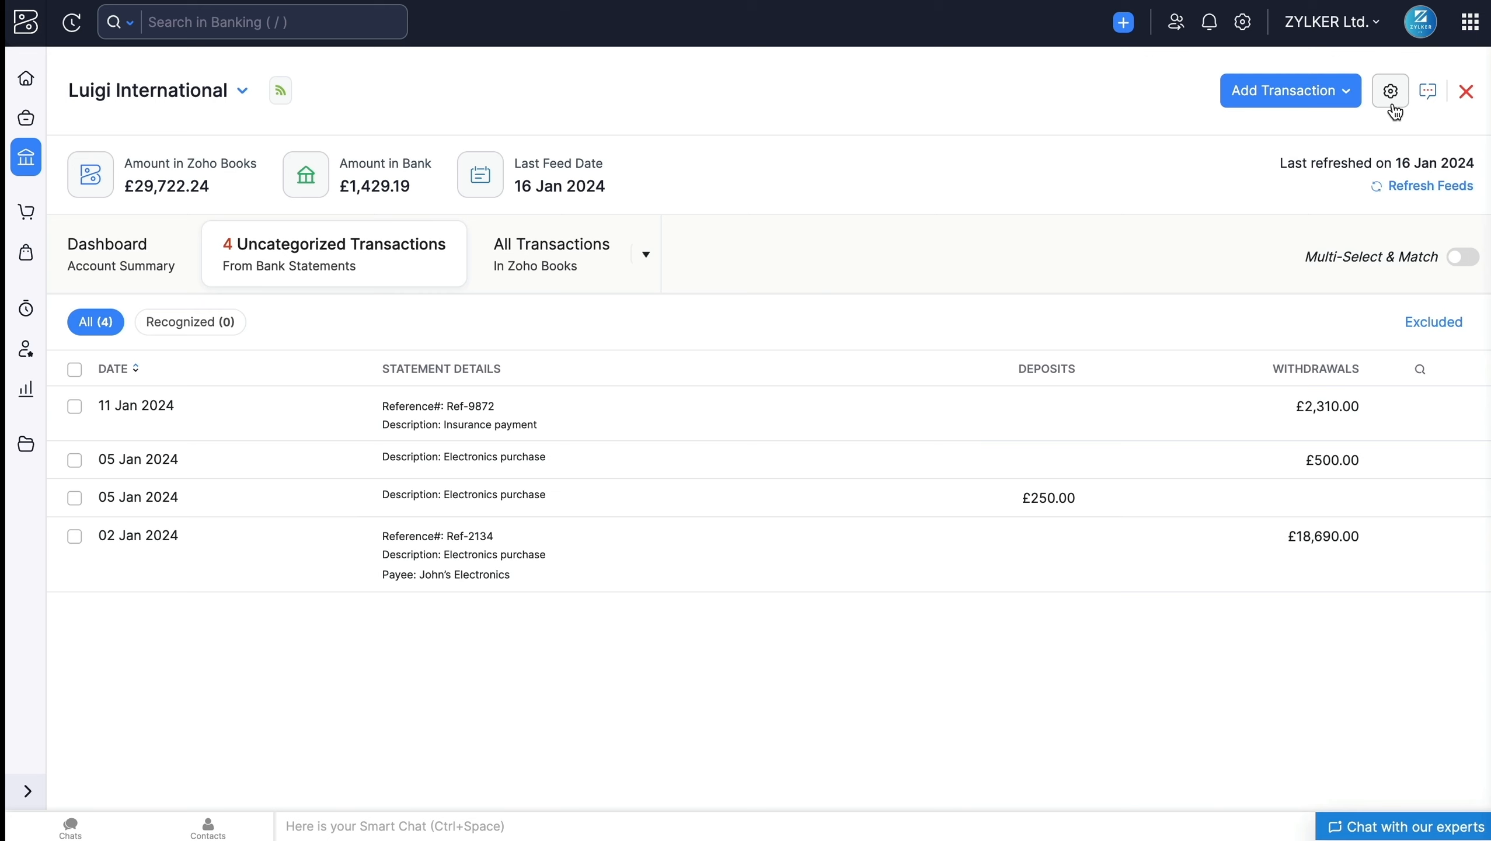
Step: Open the transaction rules management for the Luigi International account
left_click(1391, 91)
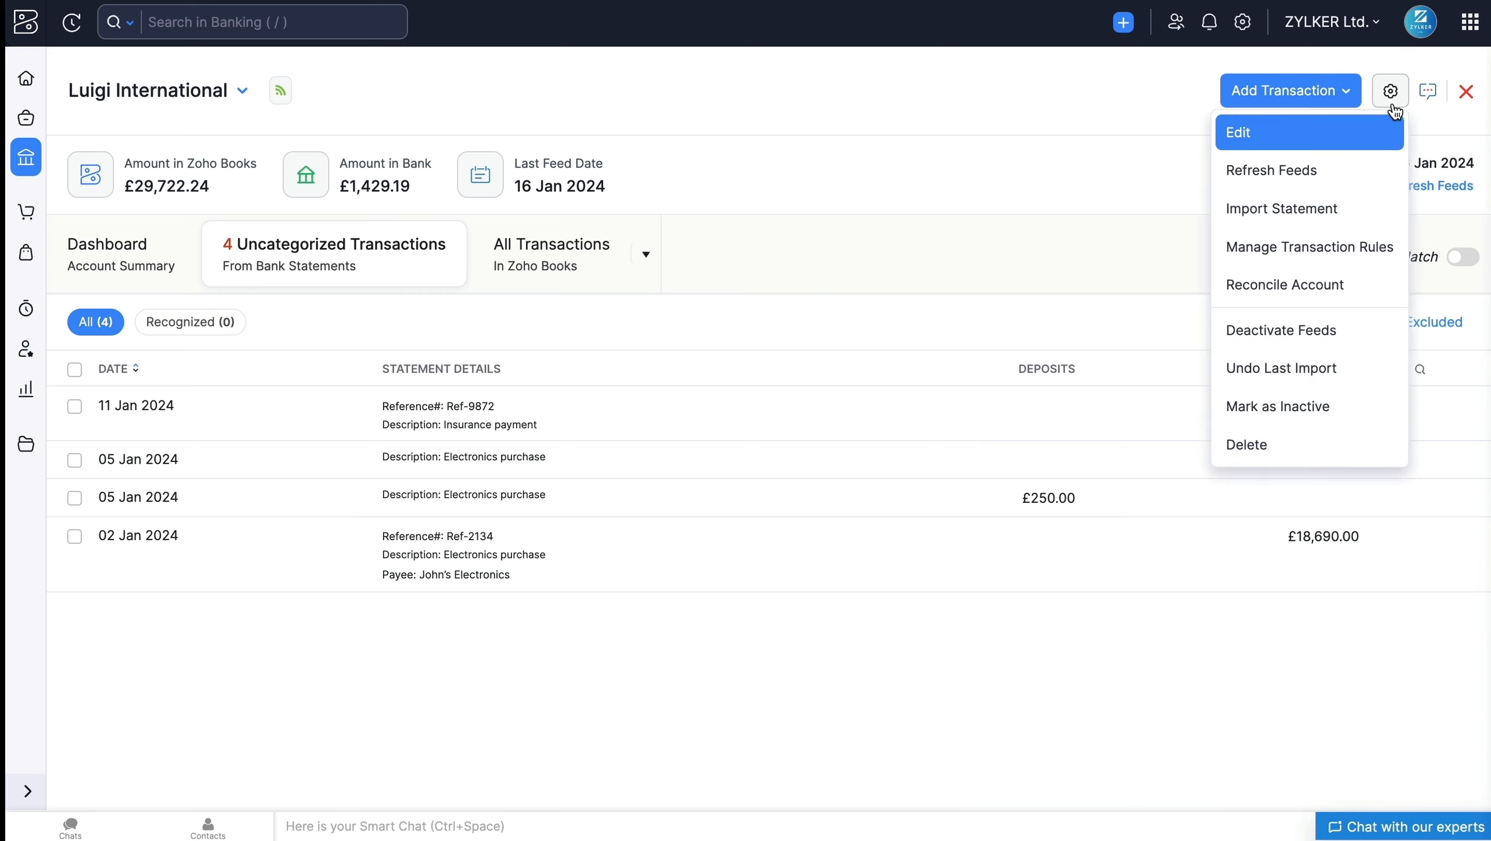
left_click(1378, 262)
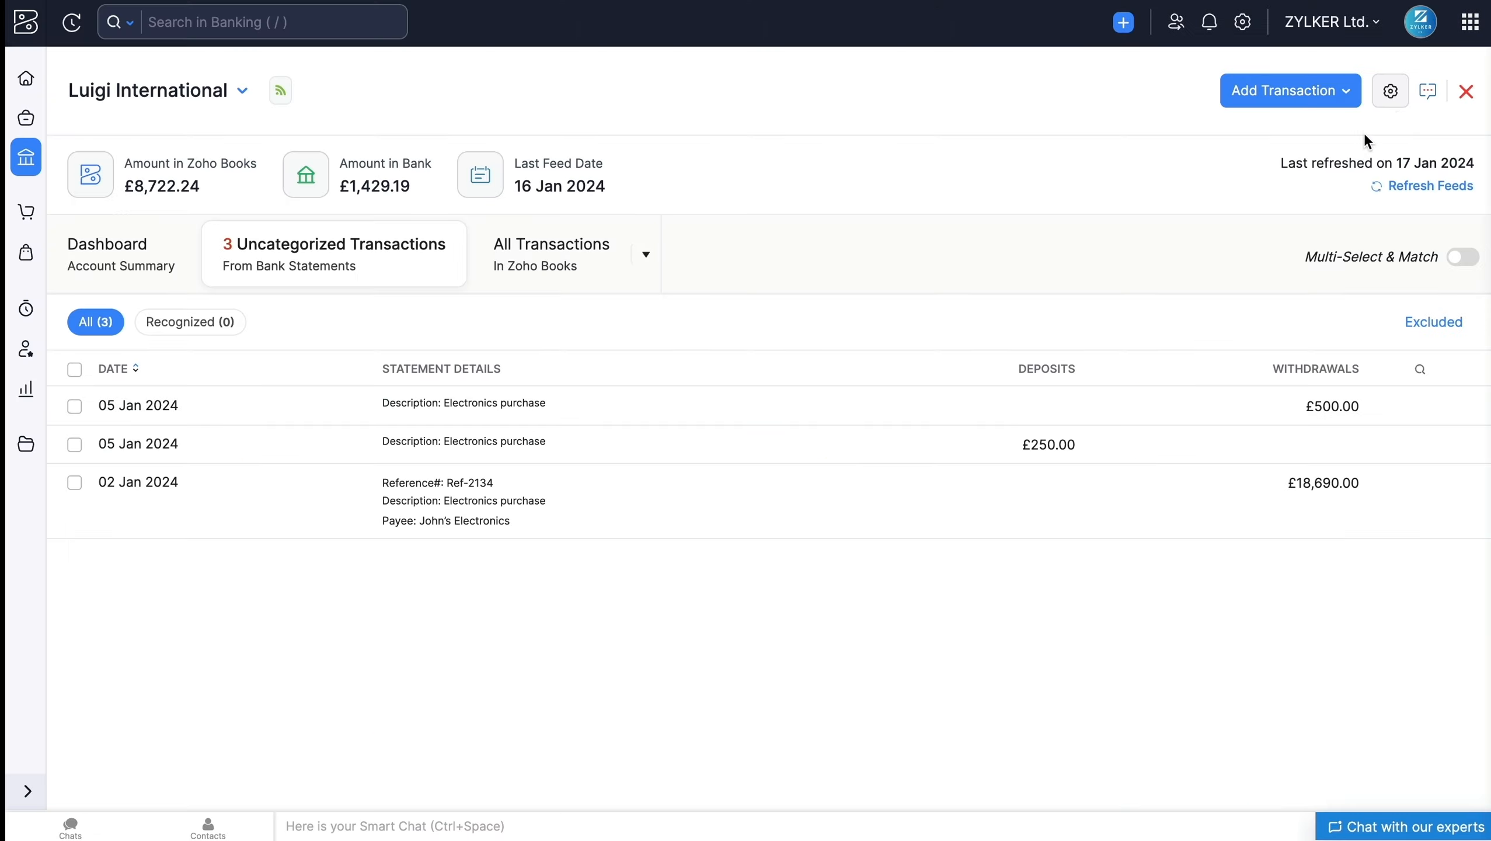
Step: Start a reconciliation of the Luigi International account for 01 Jan 2024 to 31 Jan 2024 with a closing balance of £12,222.24
left_click(1401, 106)
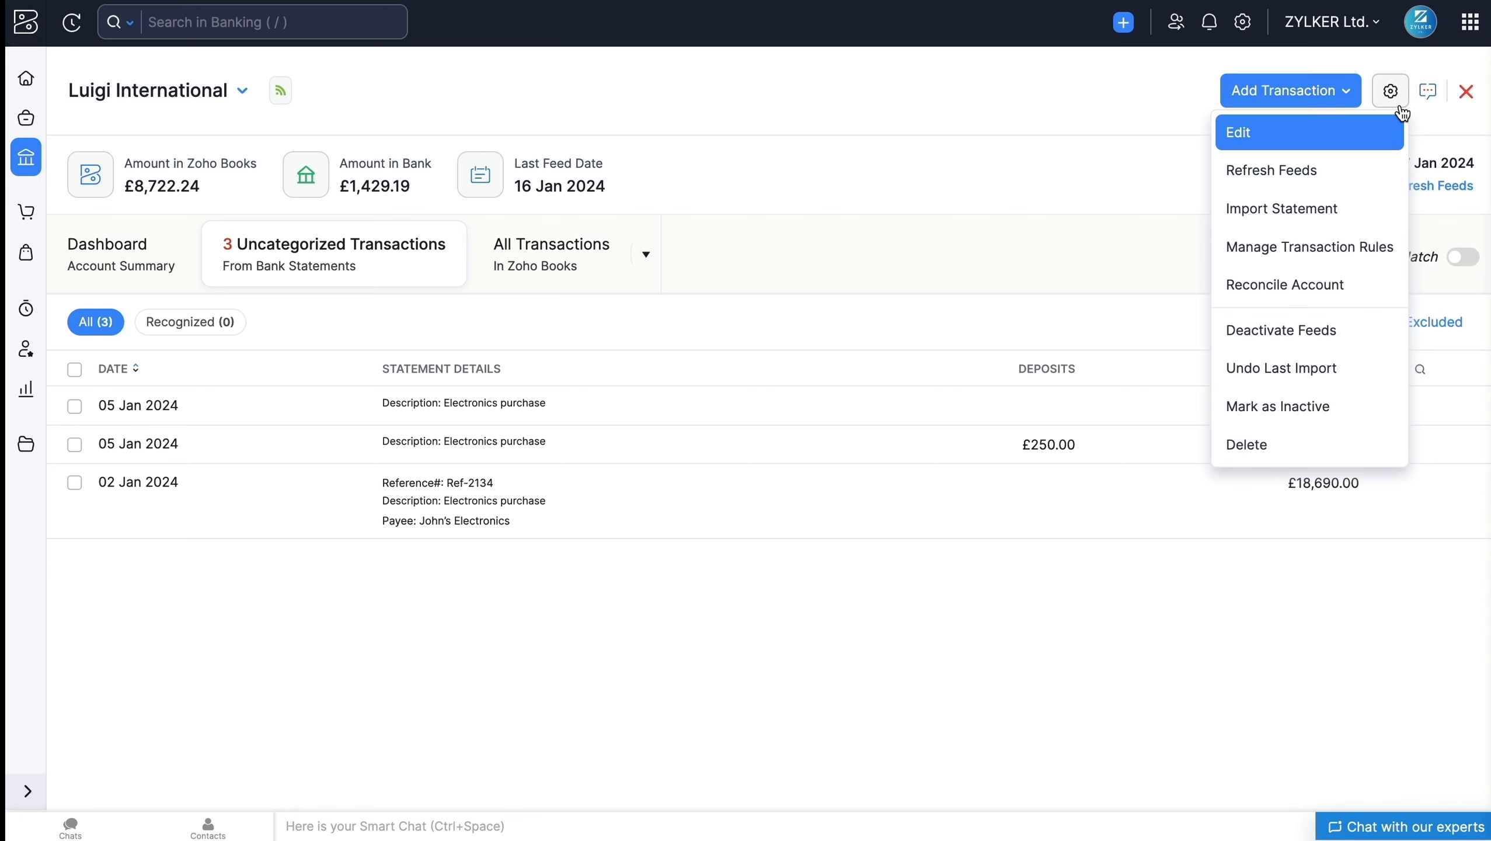
left_click(1339, 295)
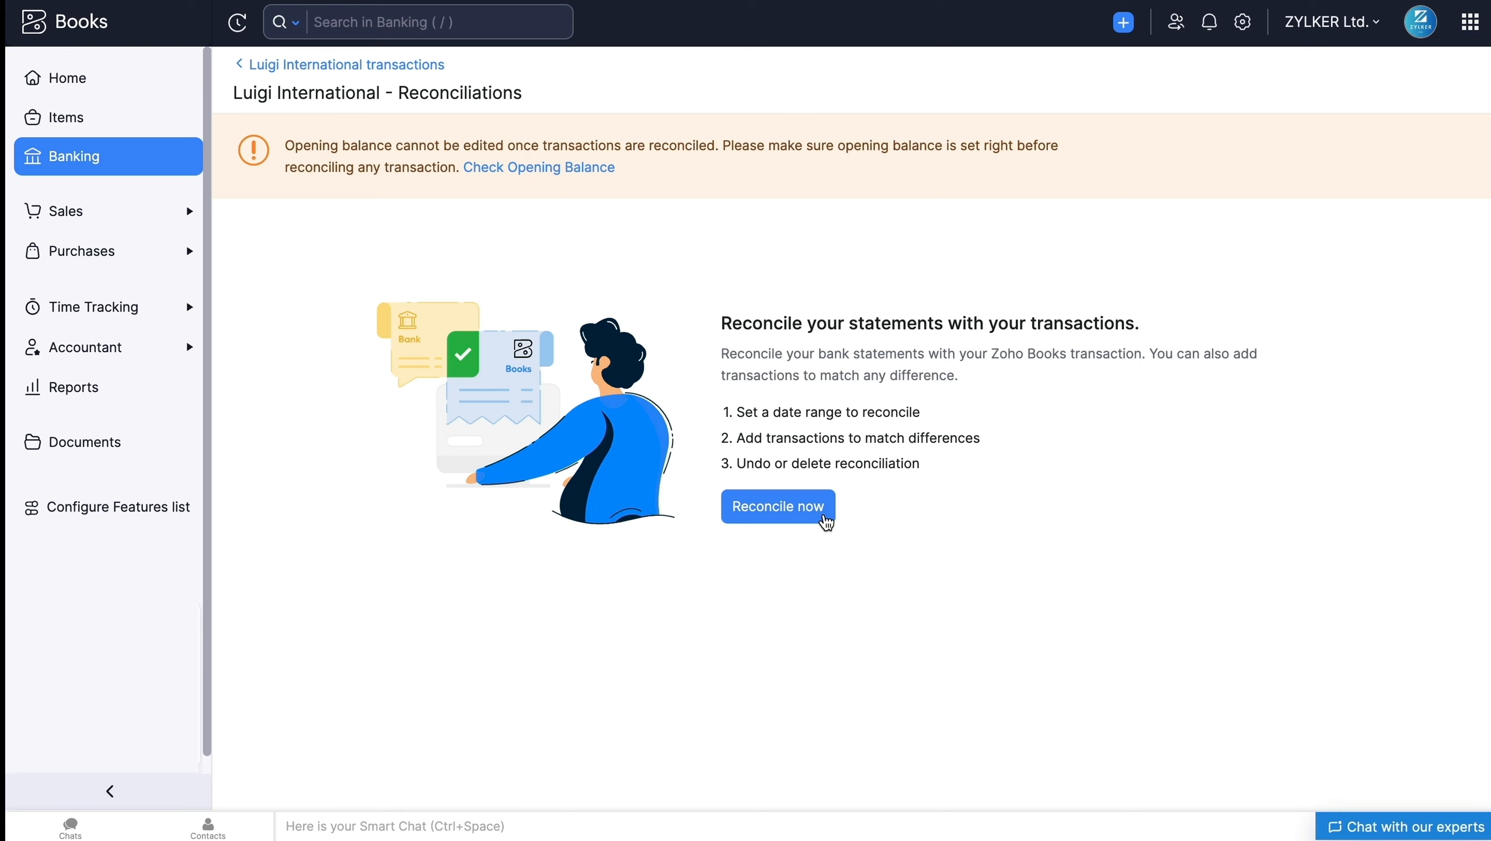
left_click(826, 521)
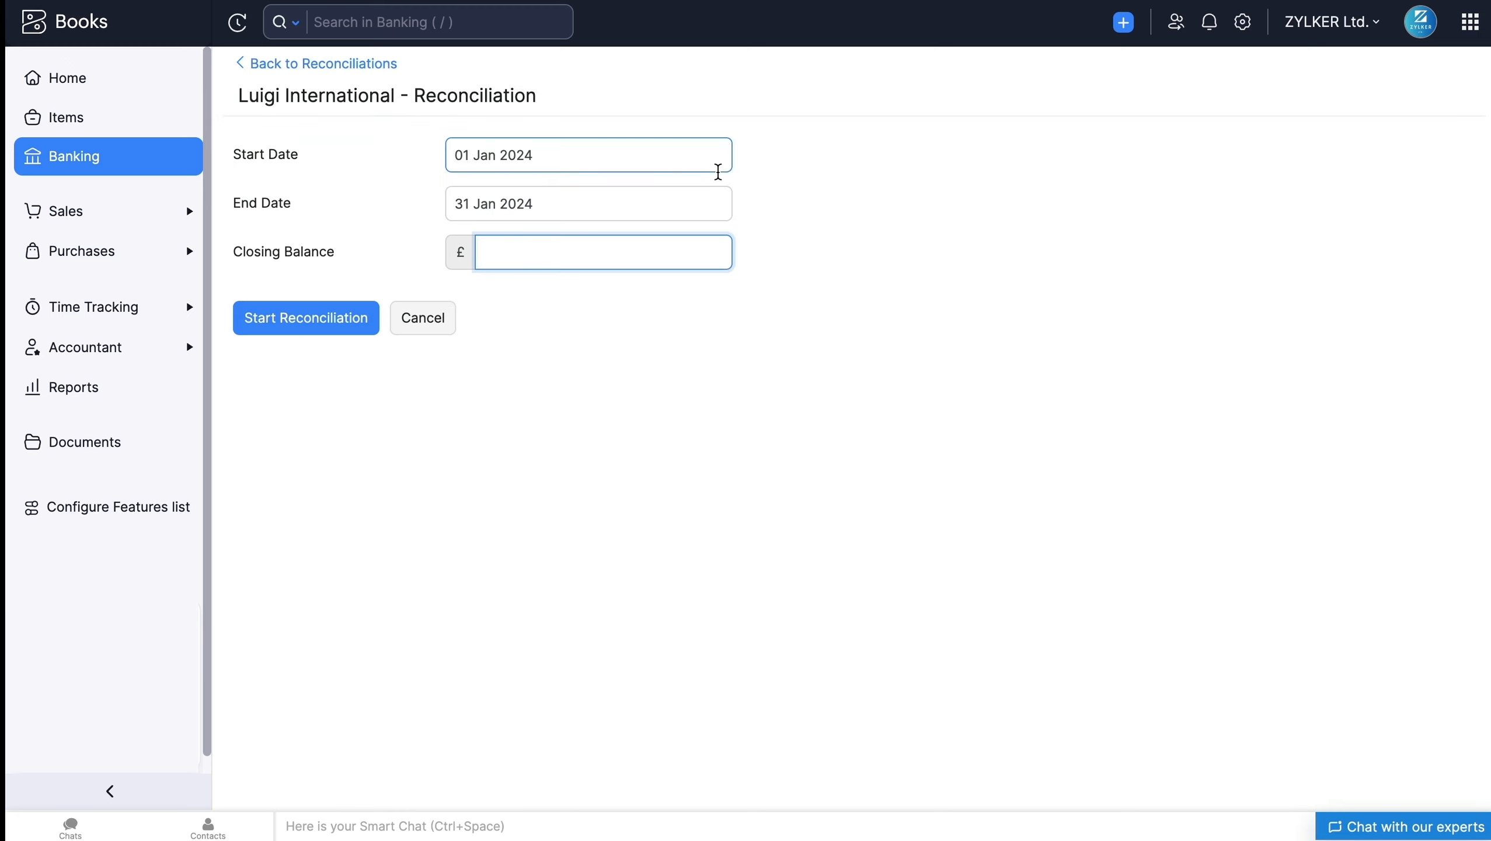
left_click(707, 164)
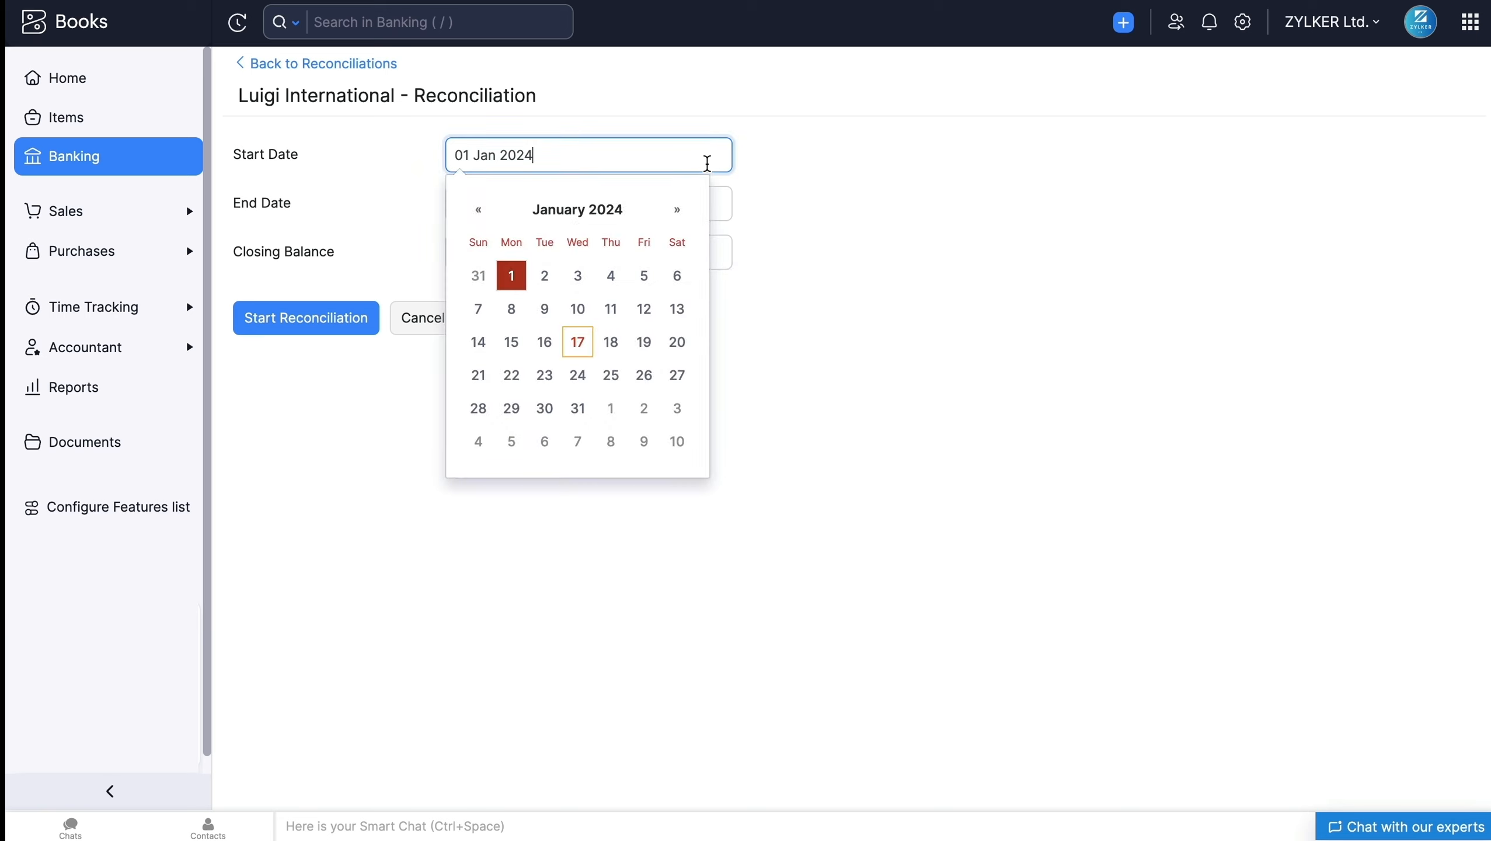
left_click(716, 202)
left_click(780, 226)
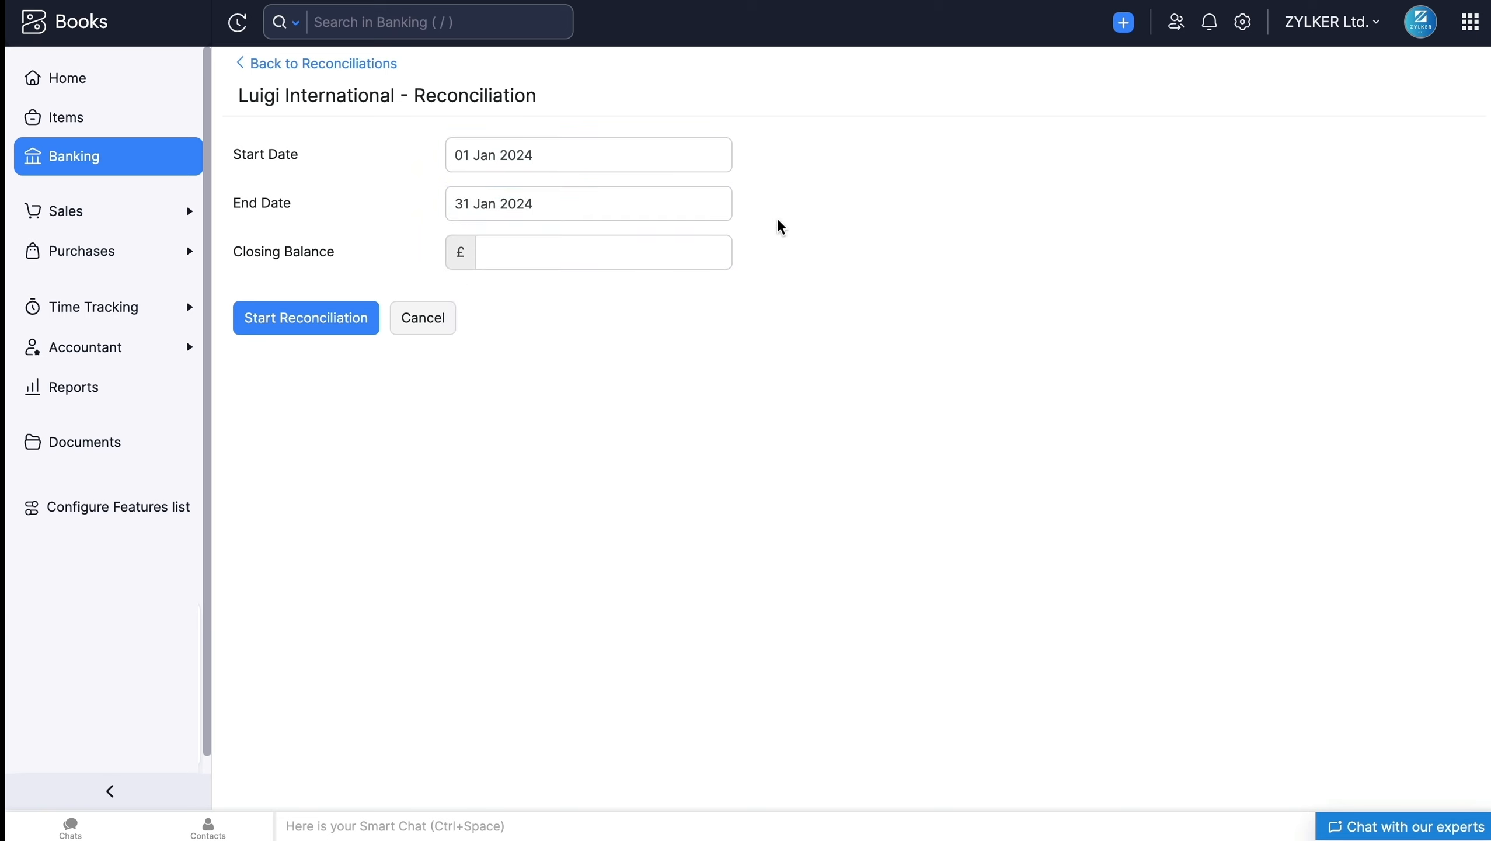
left_click(701, 248)
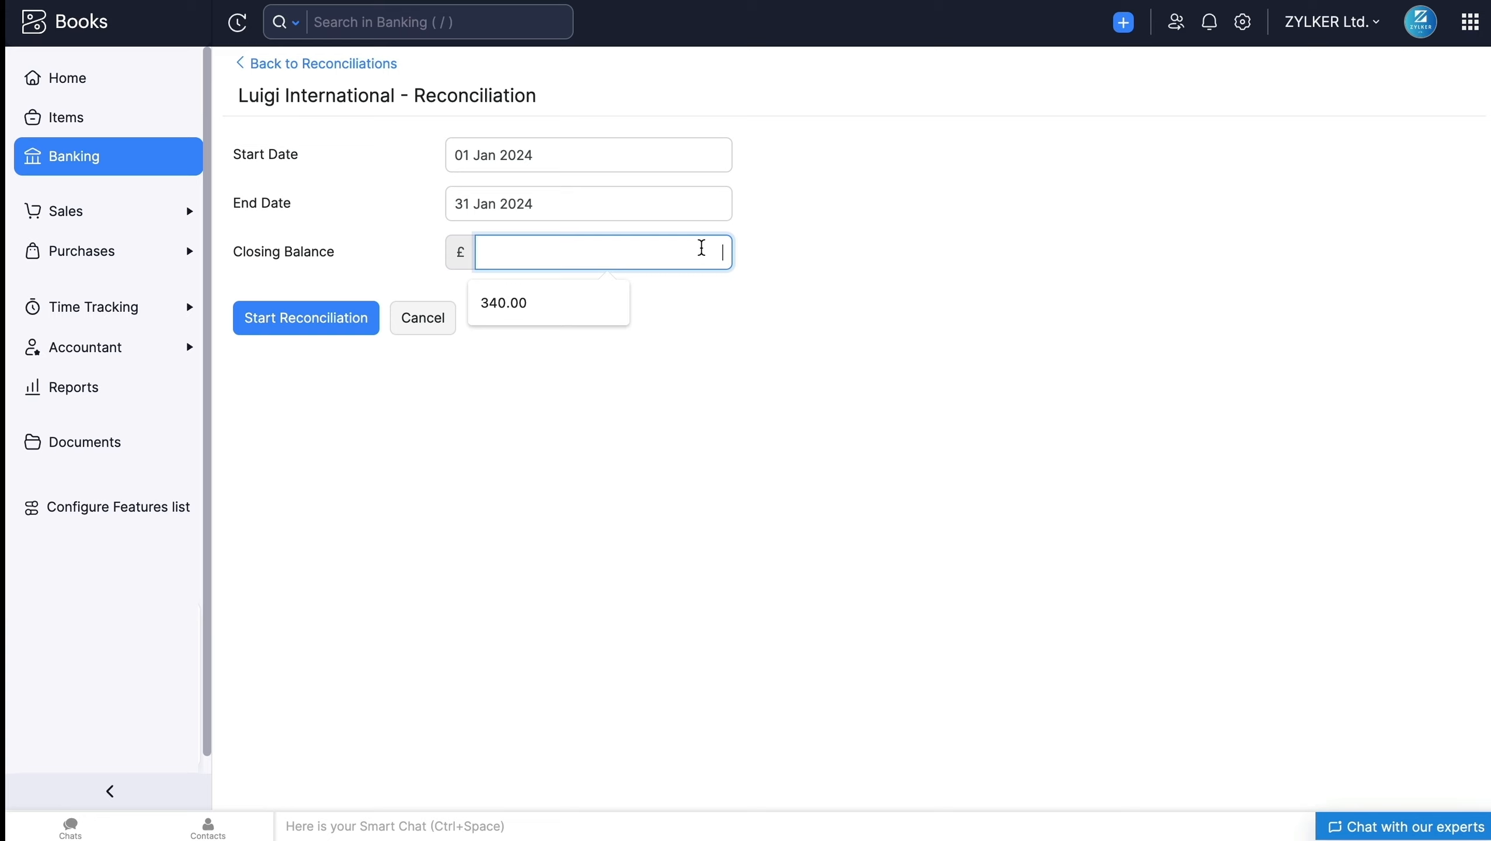
type("1222")
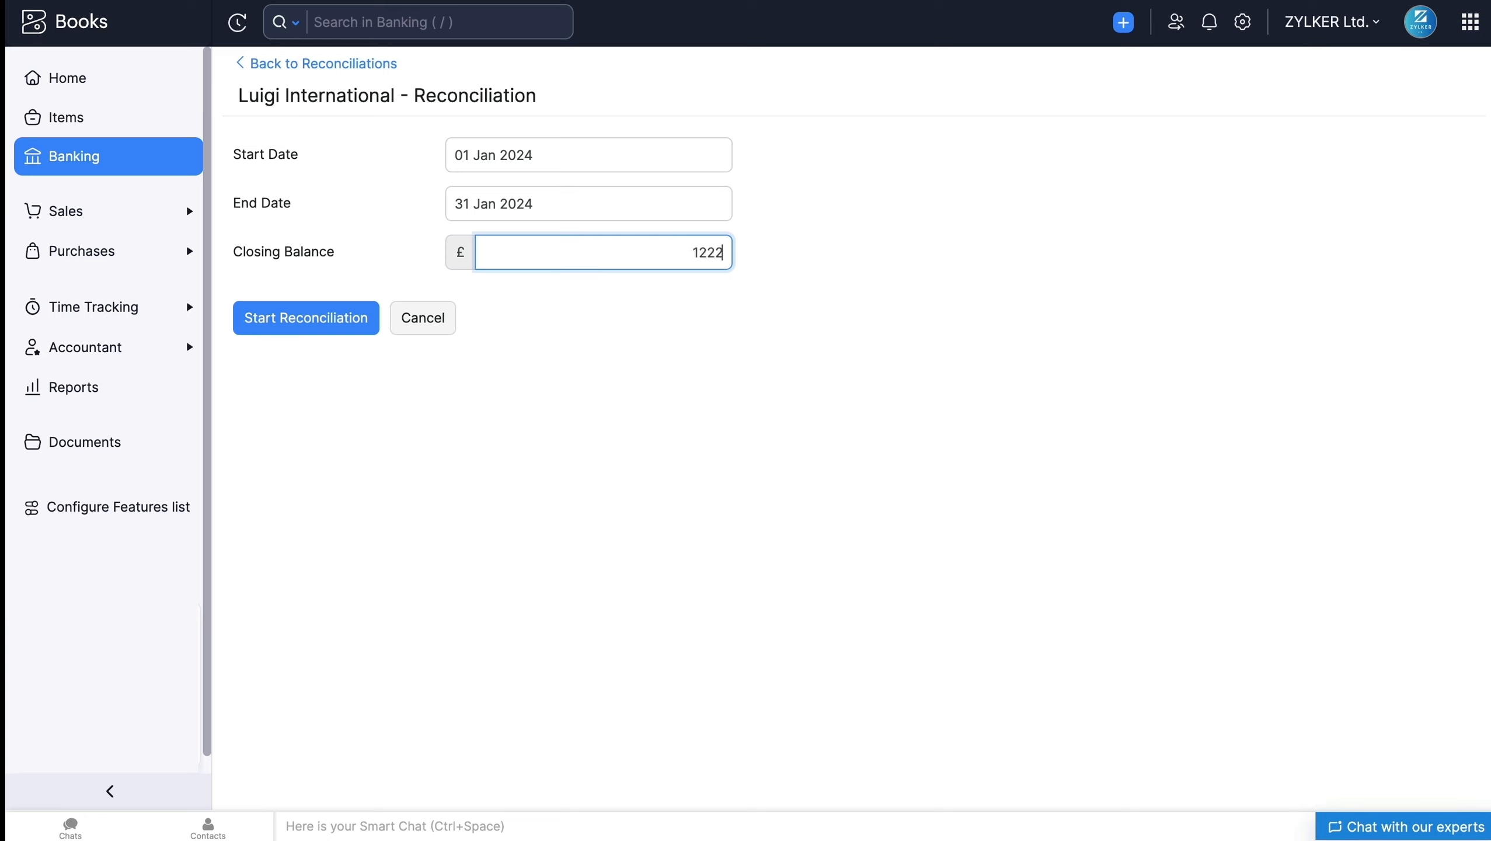
type("2.24")
left_click(362, 323)
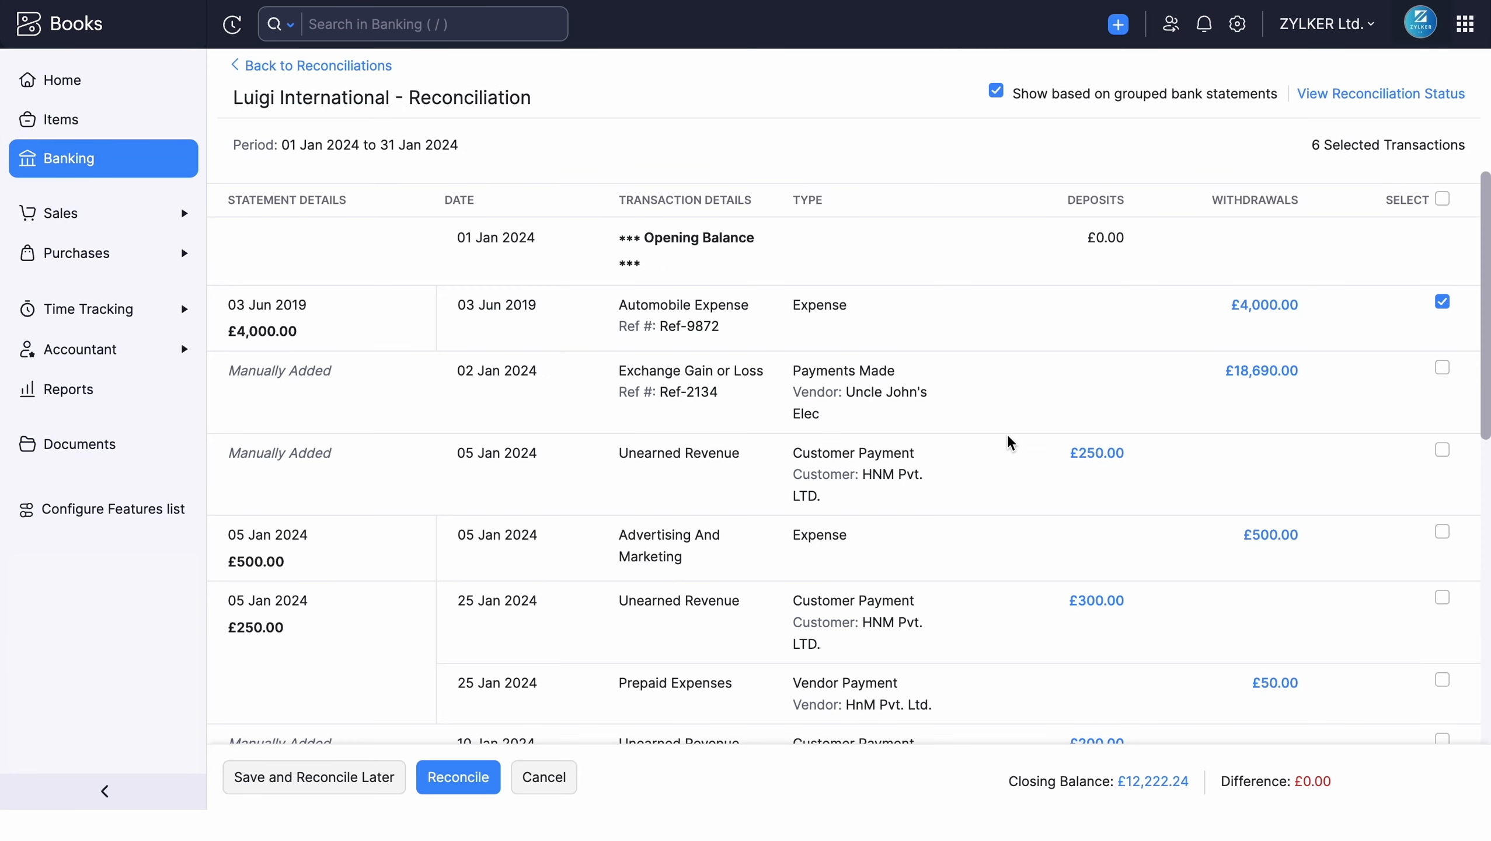
Step: Review the transactions listed for the reconciliation period and check the closing balance, cleared amount and difference
scroll(1017, 458, "down", 3)
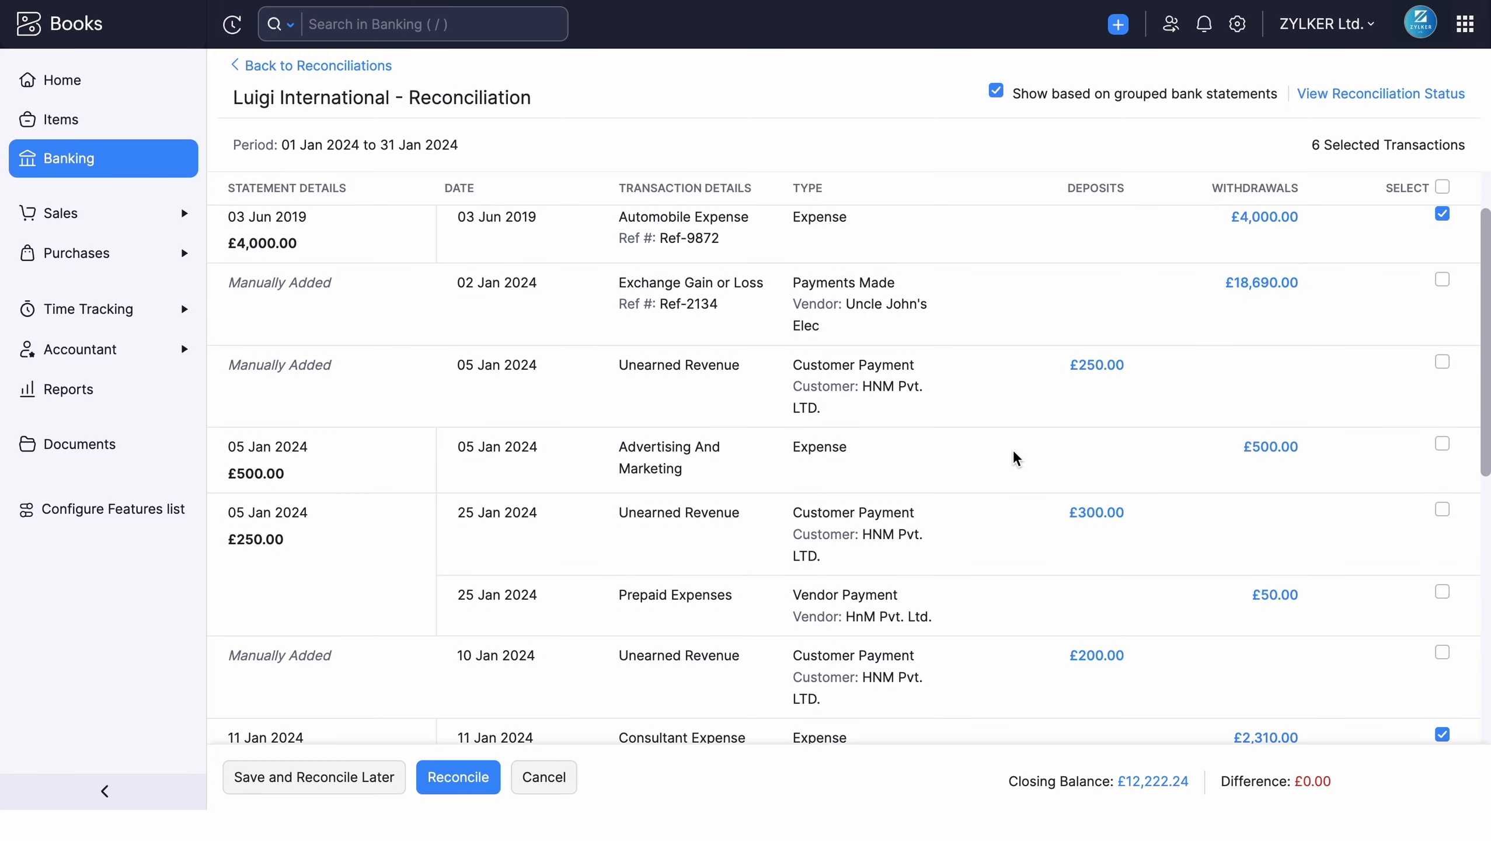
scroll(1017, 458, "down", 4)
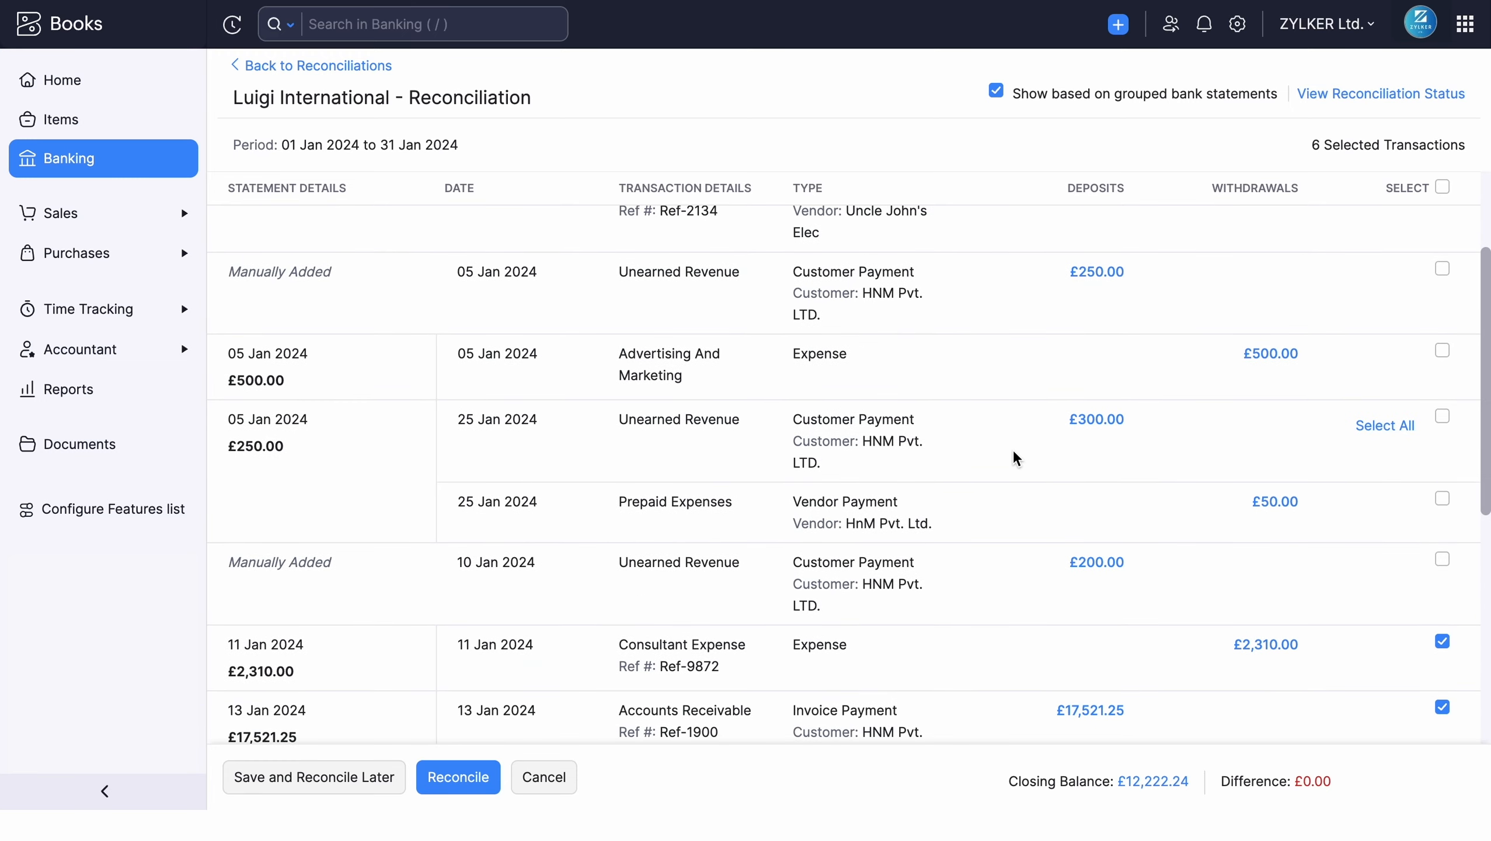
scroll(1016, 458, "down", 3)
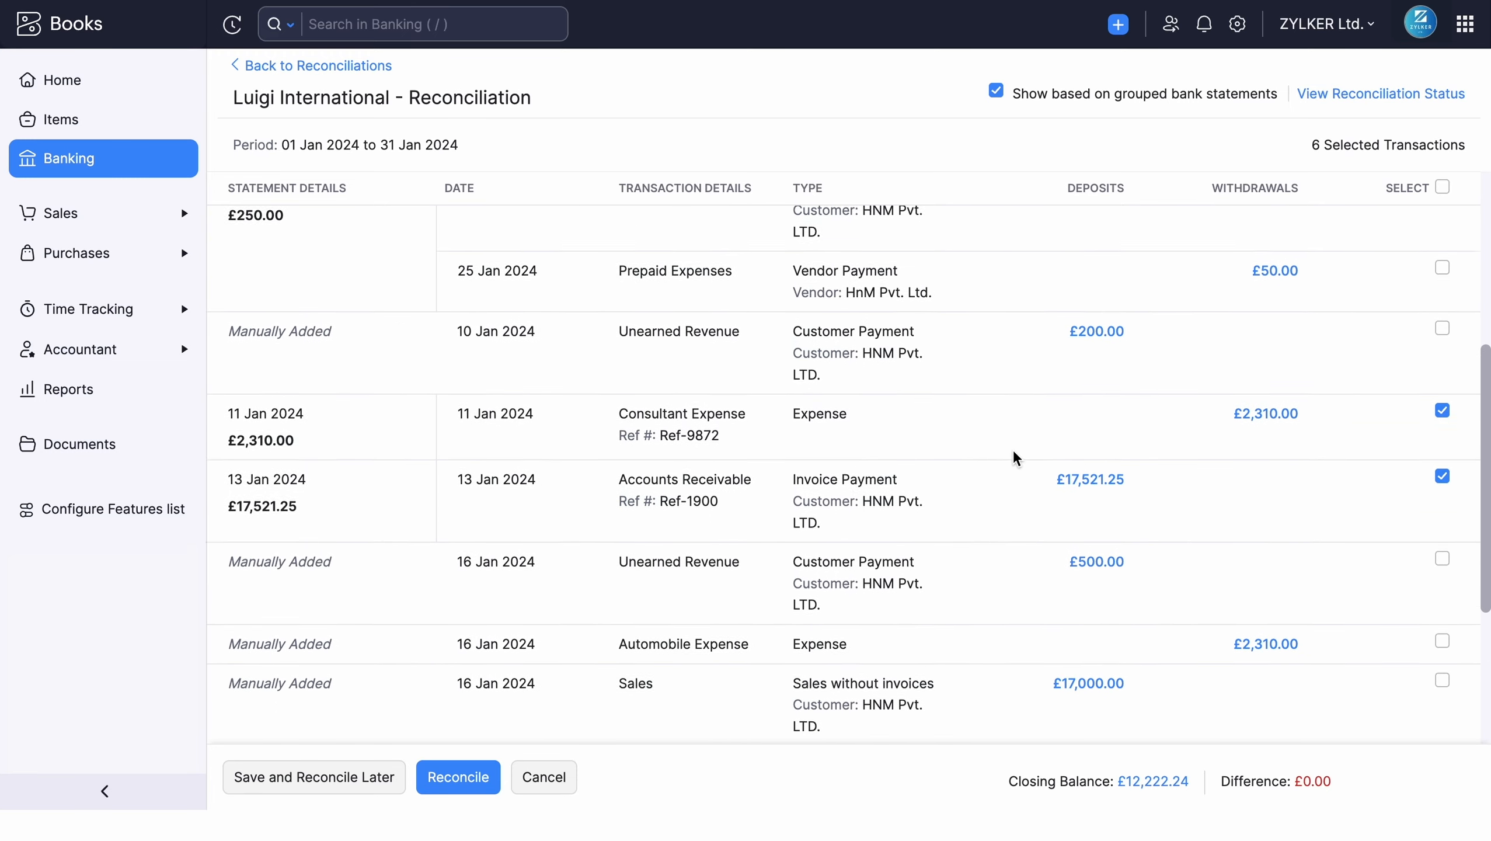
scroll(1016, 458, "down", 4)
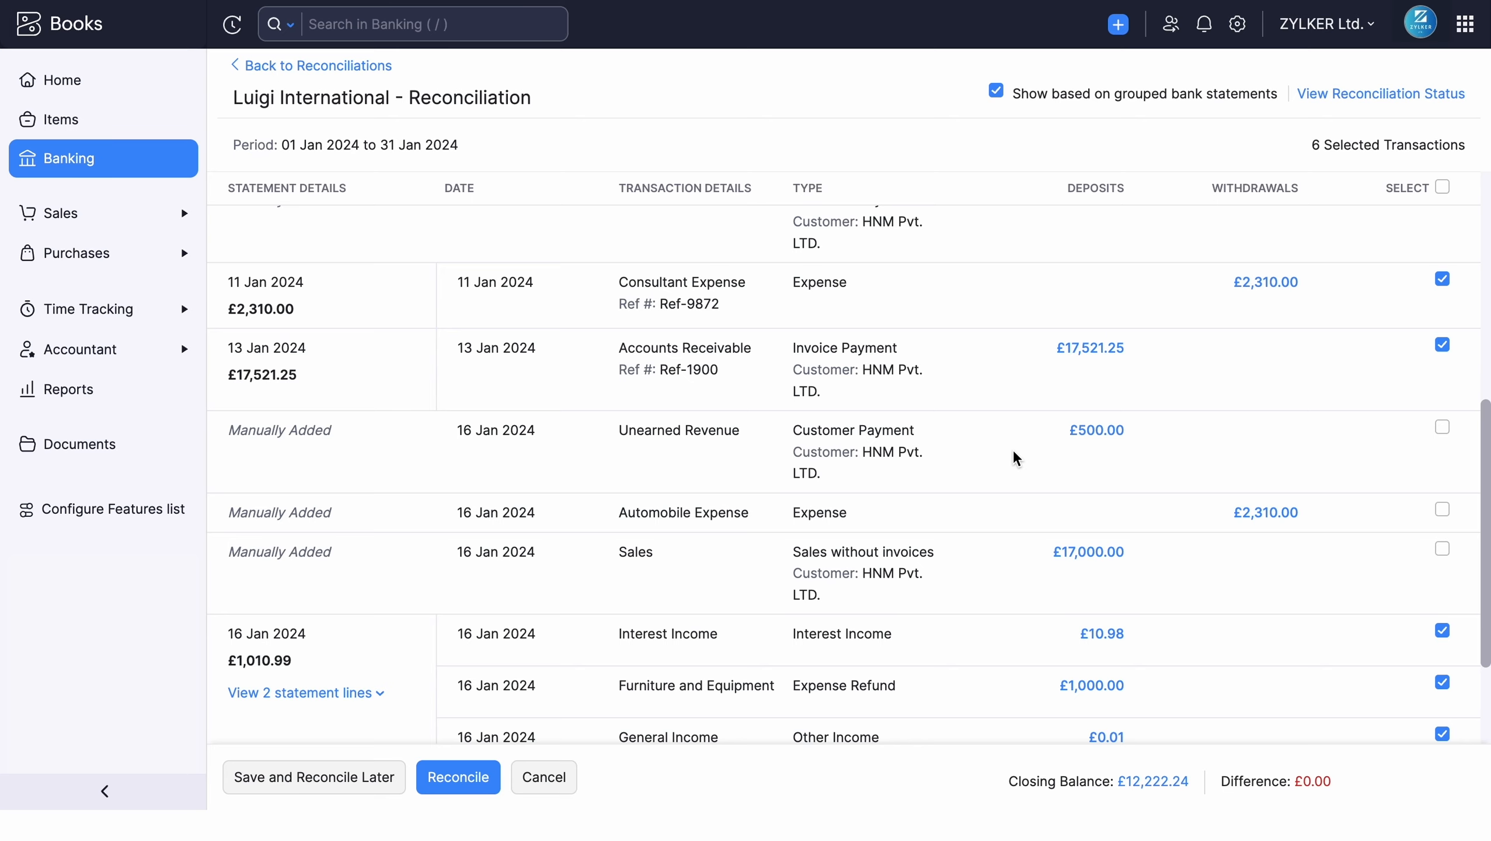
scroll(1016, 458, "down", 3)
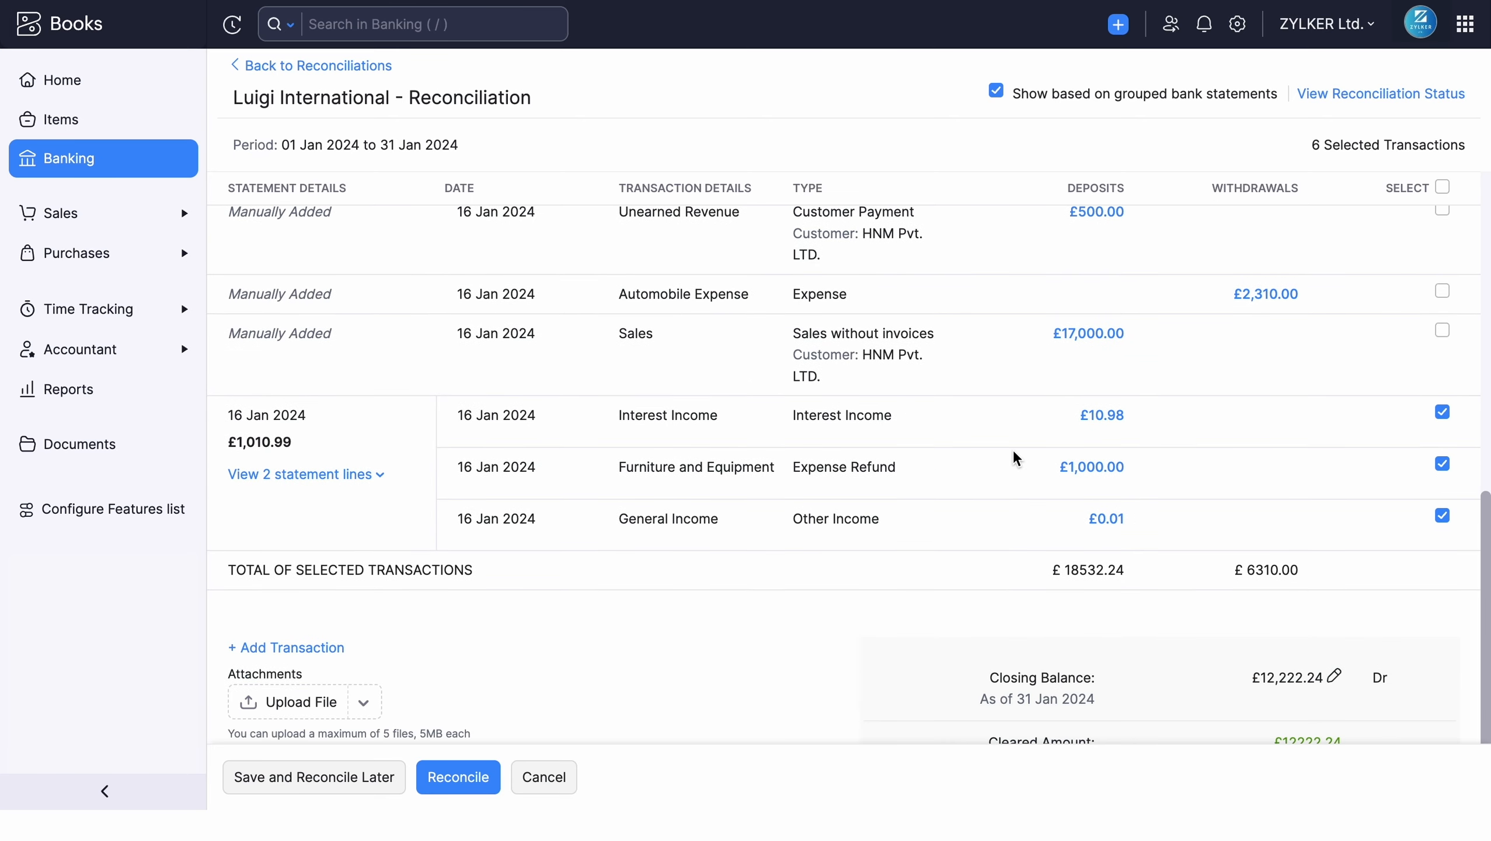
scroll(1016, 458, "down", 2)
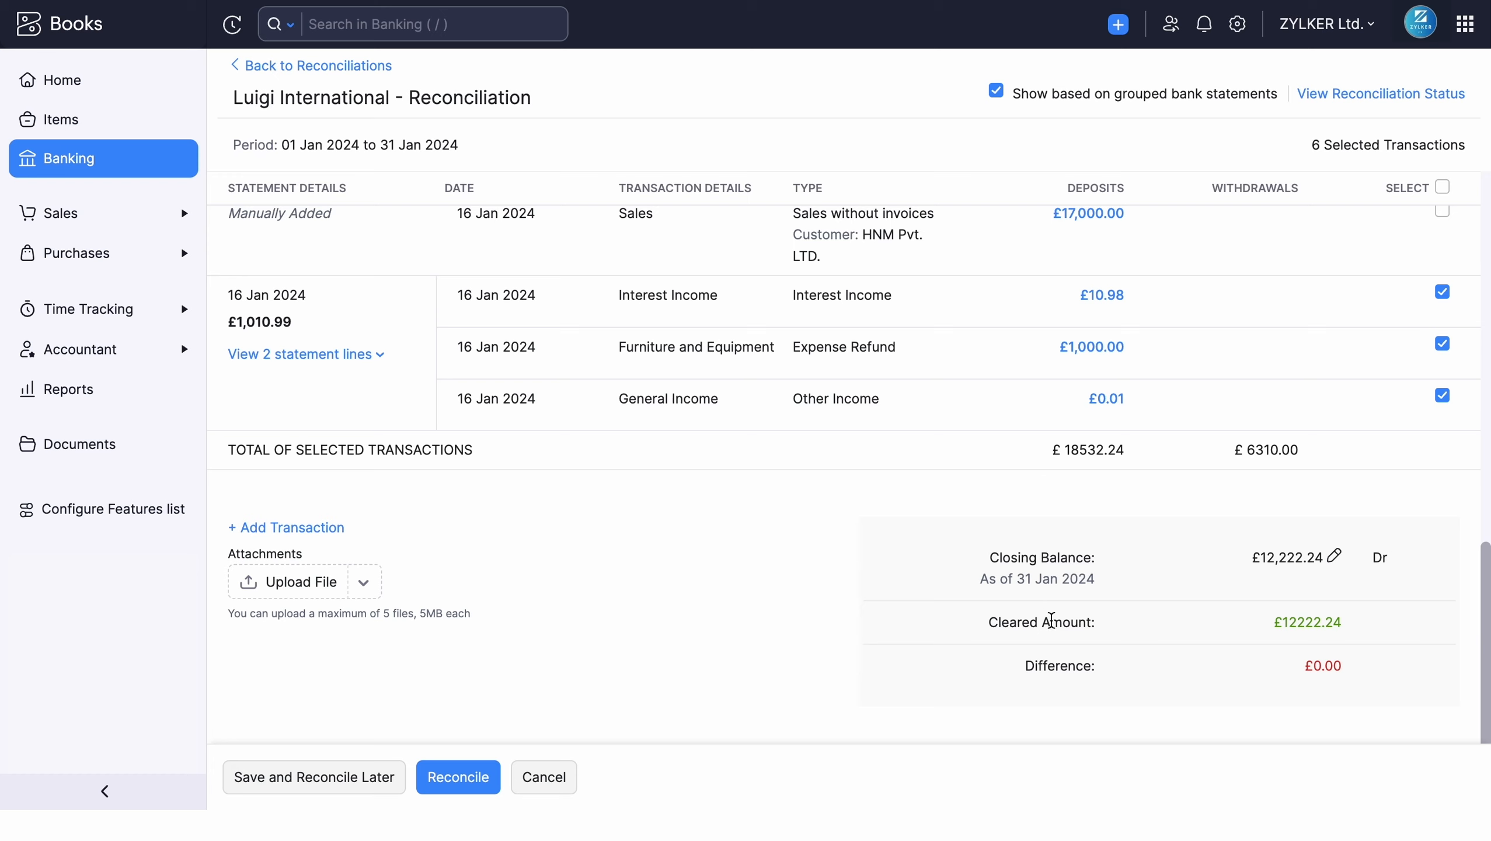
left_click_drag(1024, 671, 1101, 676)
left_click(1220, 678)
Step: Select the manually added £2,310.00 Automobile Expense of 16 Jan 2024 for reconciliation and deselect it again
scroll(1209, 330, "up", 3)
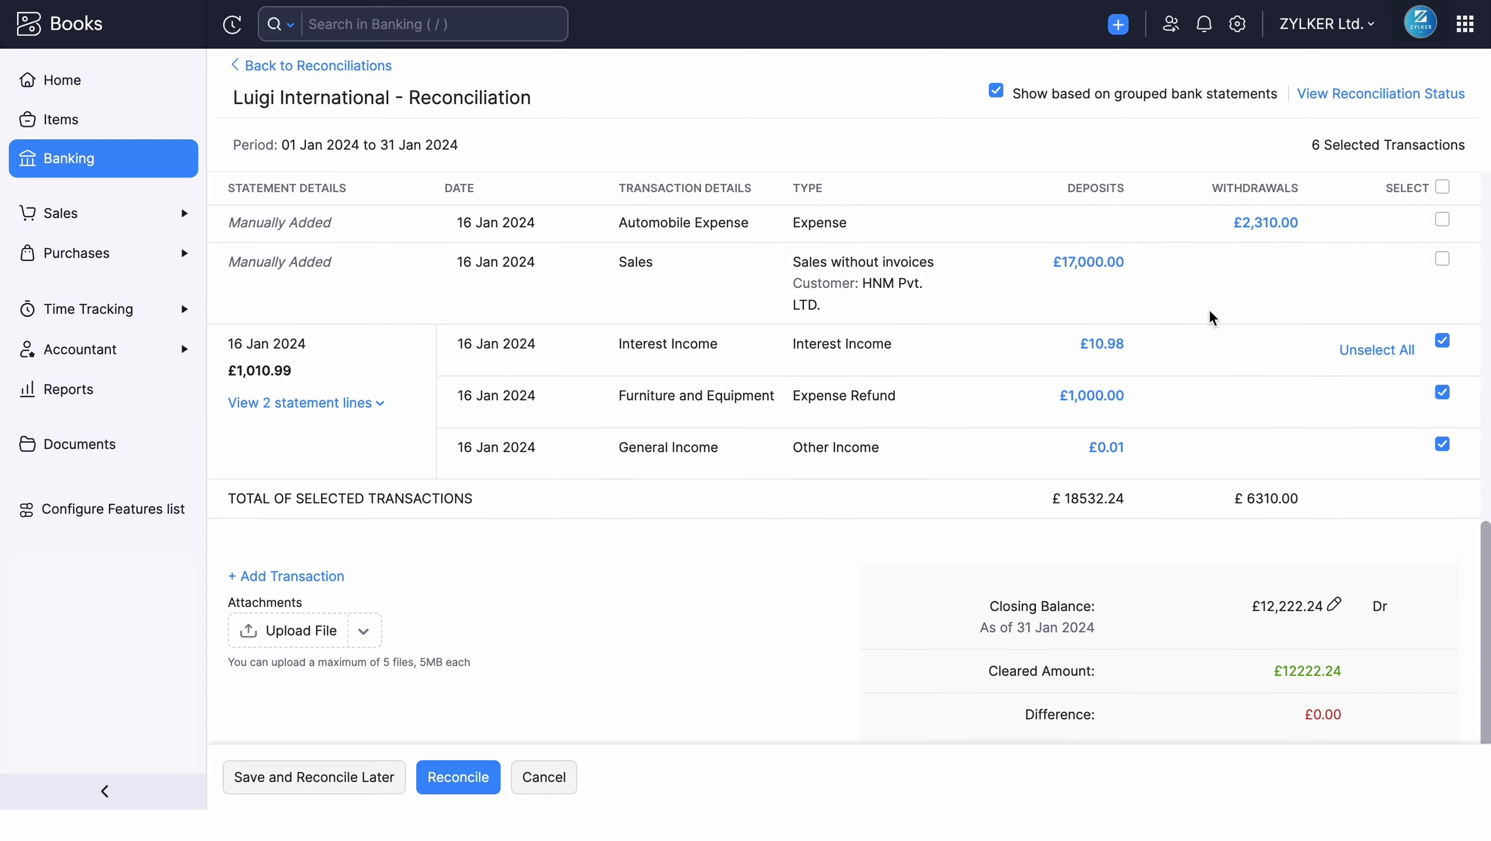
left_click(1442, 308)
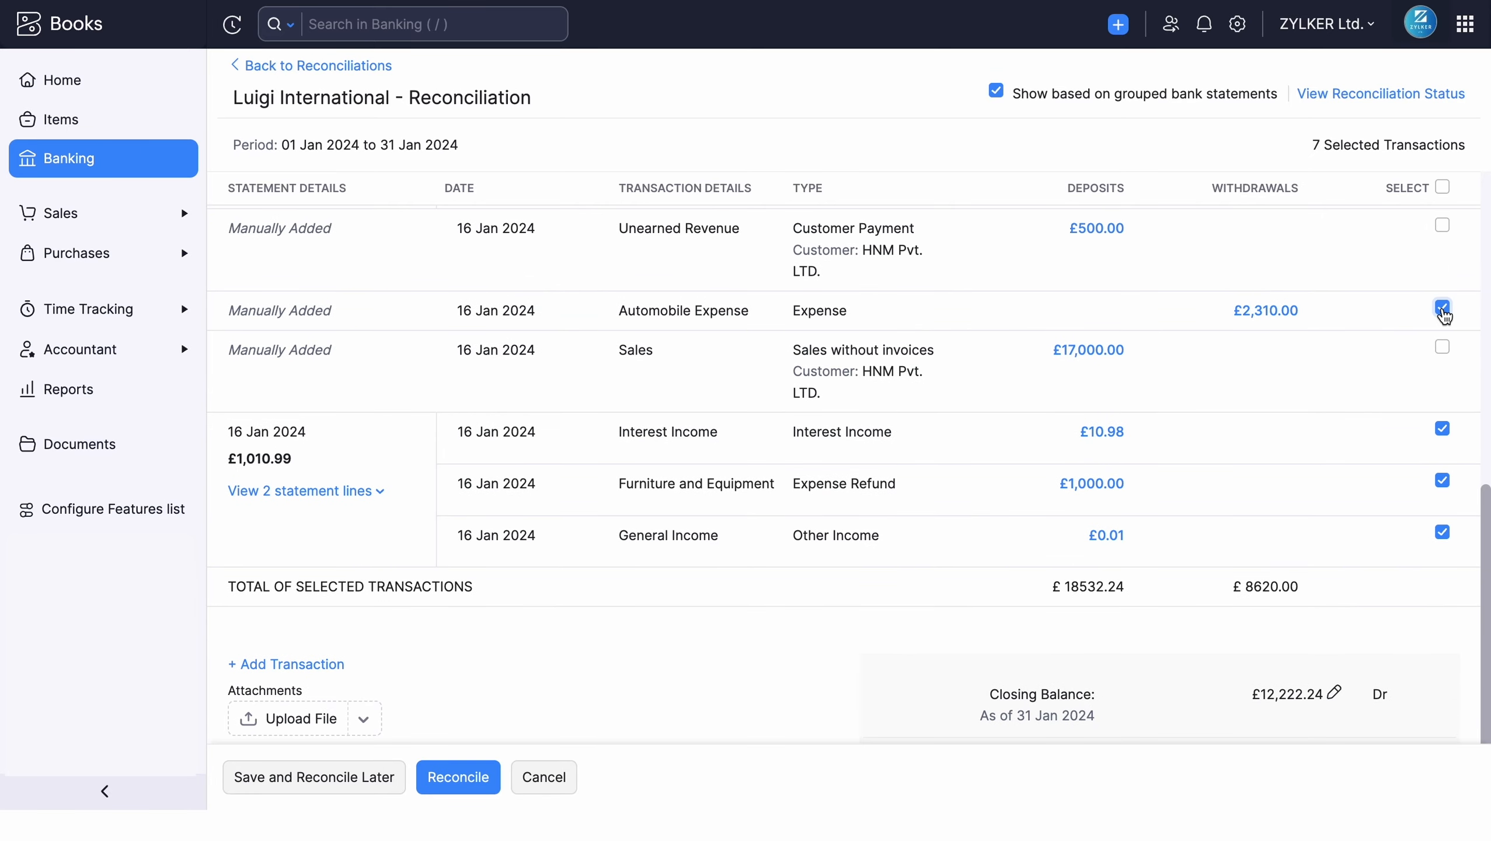
left_click(1442, 308)
Step: Reconcile the selected transactions for the January 2024 period
scroll(1356, 527, "down", 3)
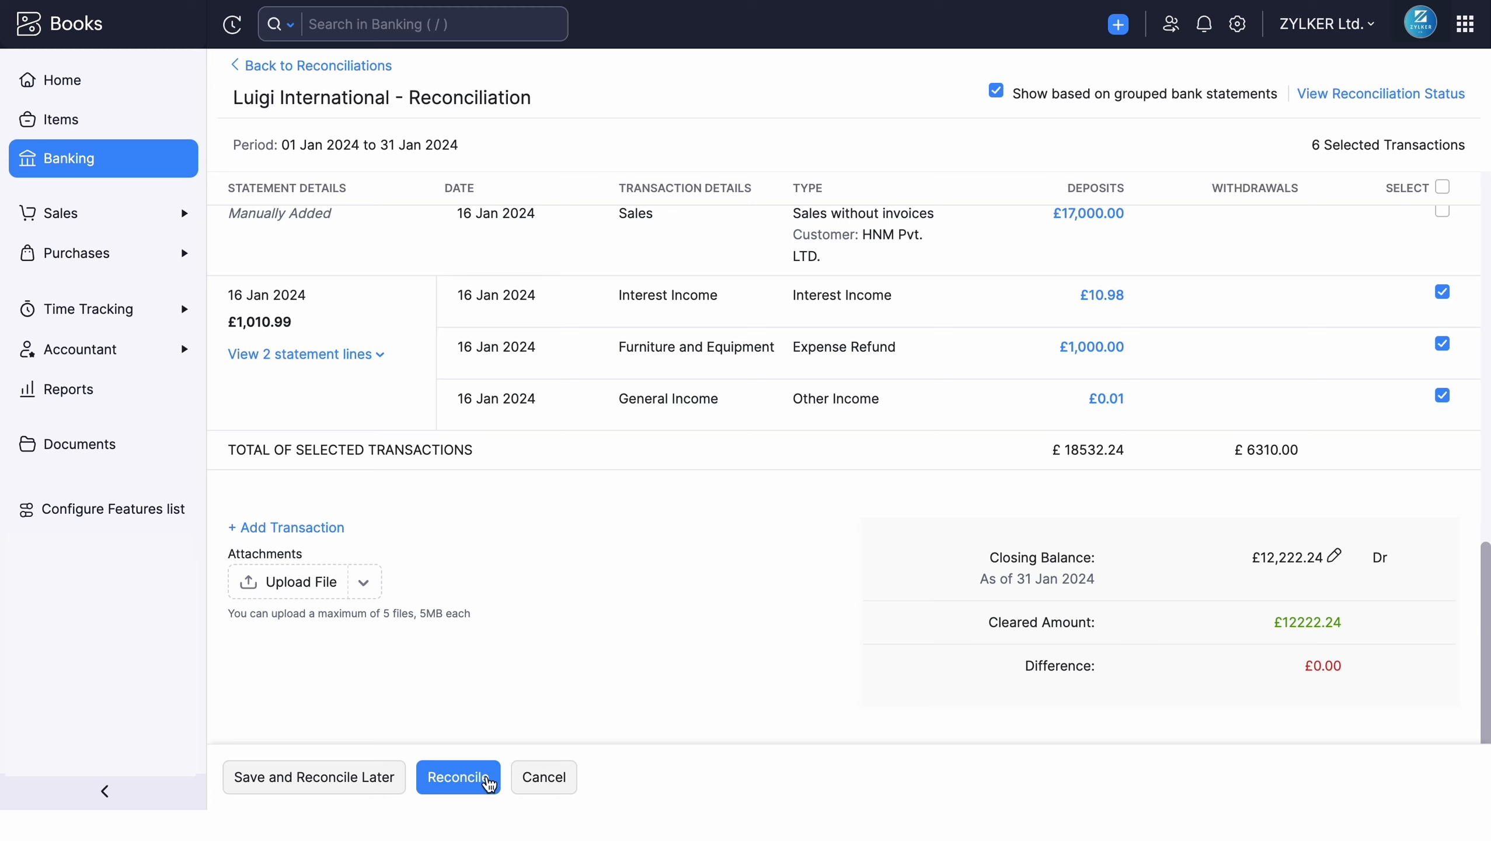
left_click(489, 778)
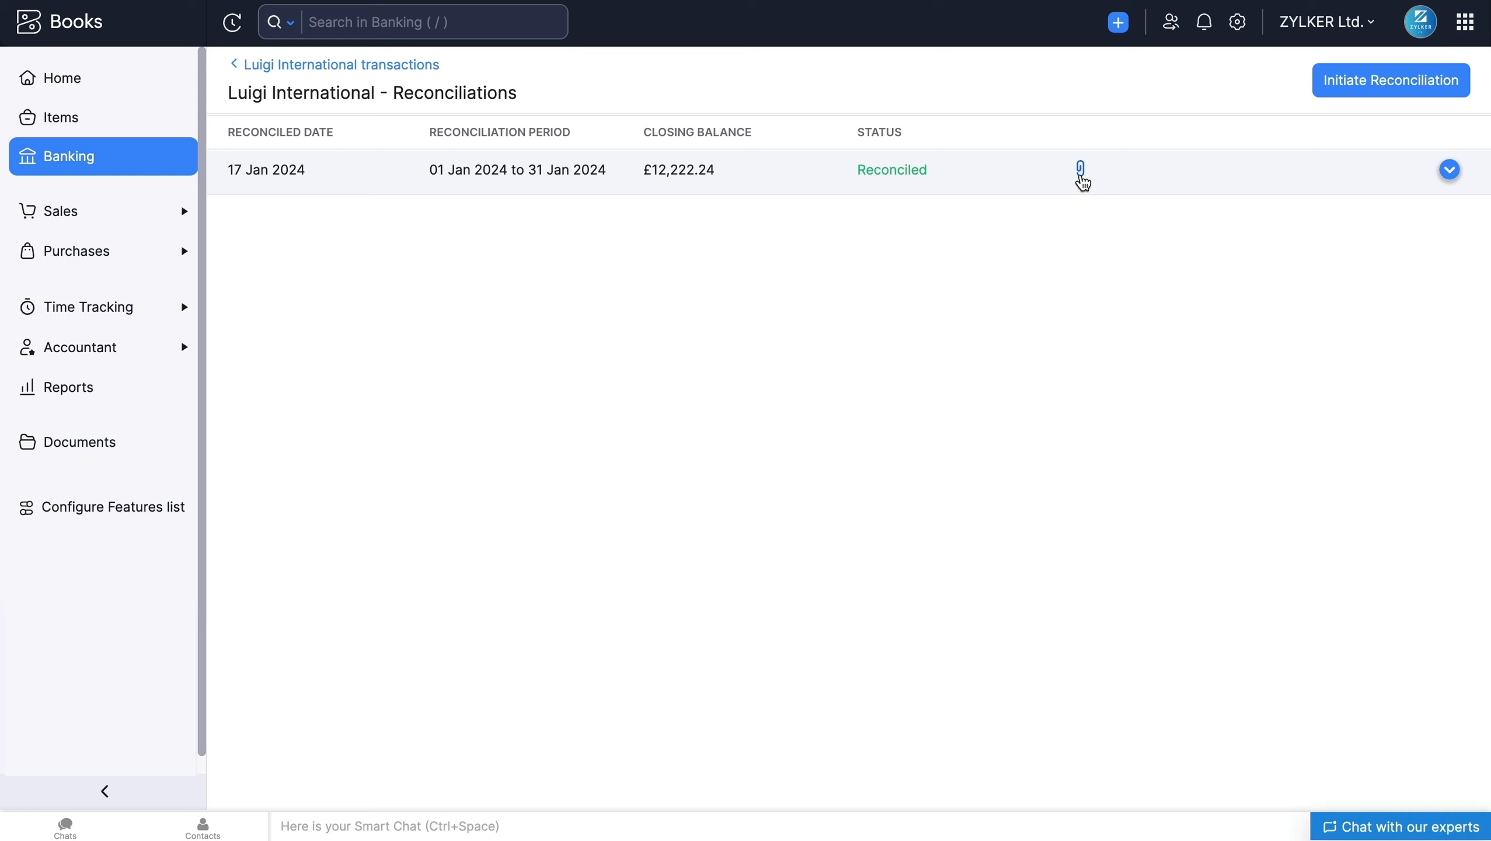
left_click(1446, 171)
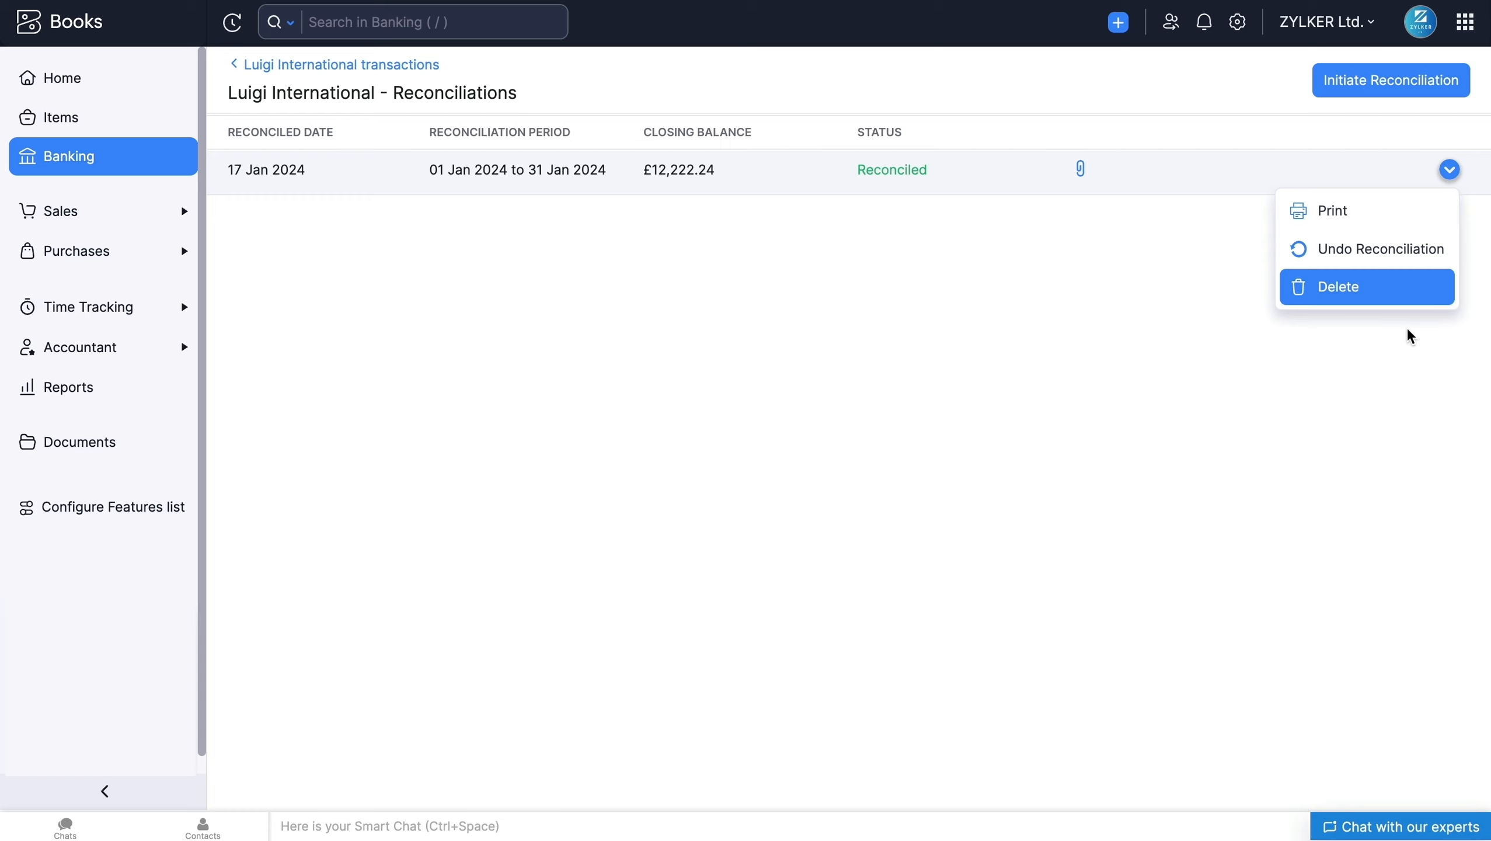
left_click(1381, 387)
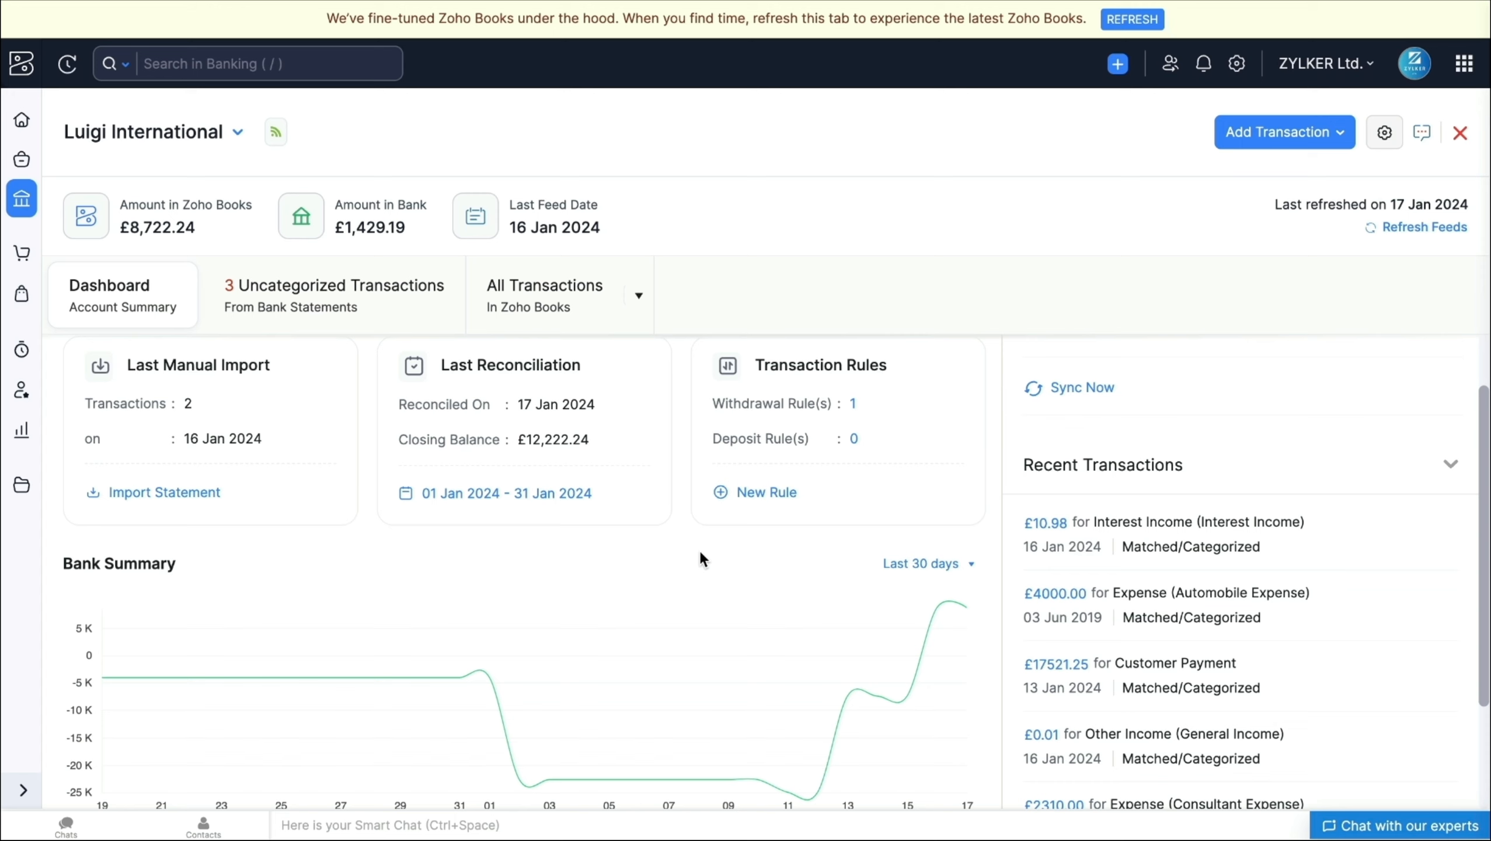
Step: Review the Luigi International dashboard, including the Bank Summary chart, its period options and the recent transactions
scroll(701, 558, "down", 3)
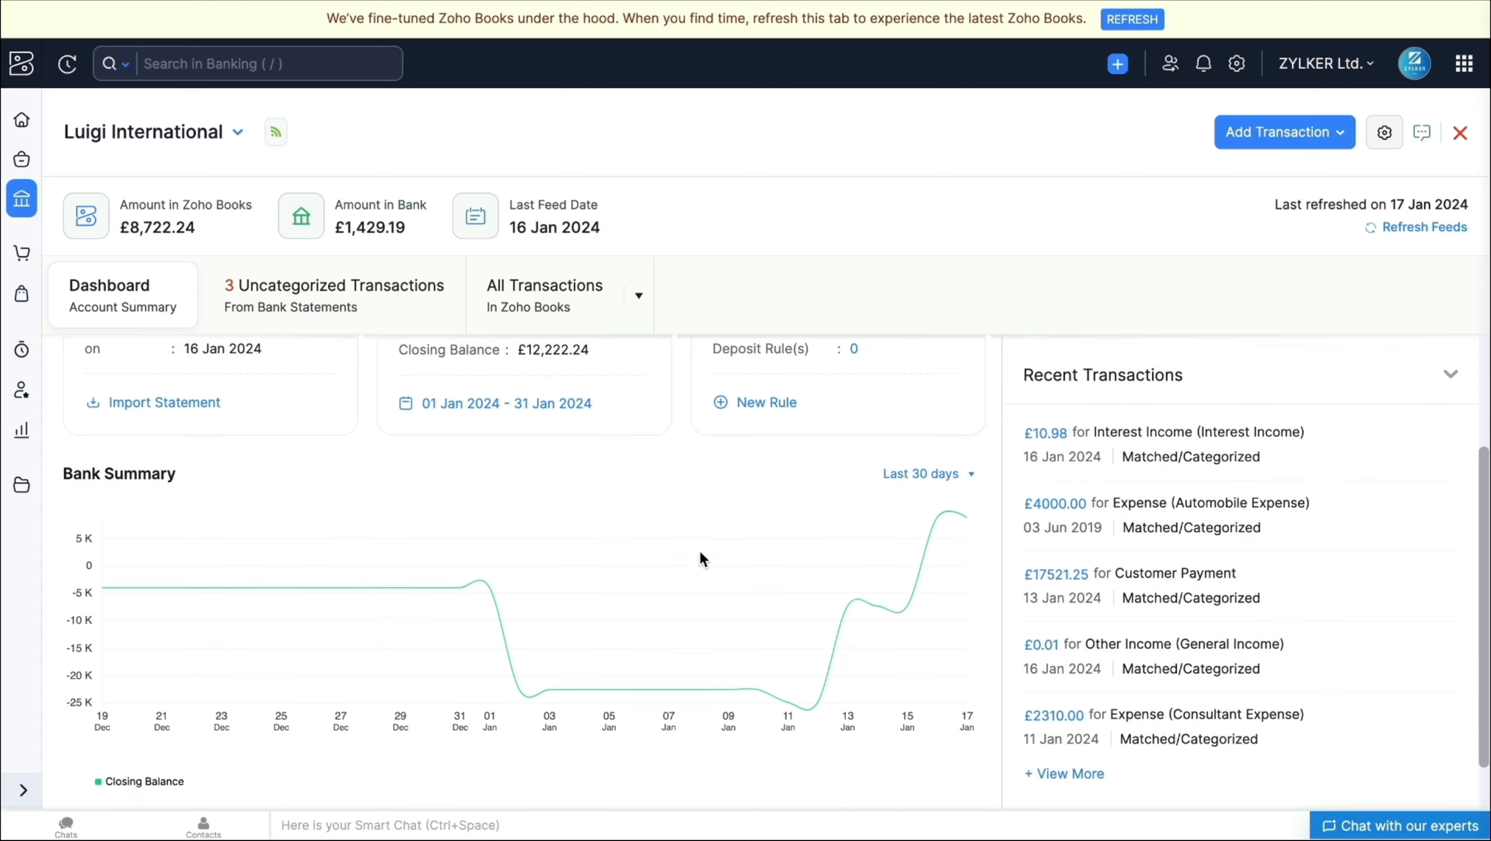
mouse_move(329, 523)
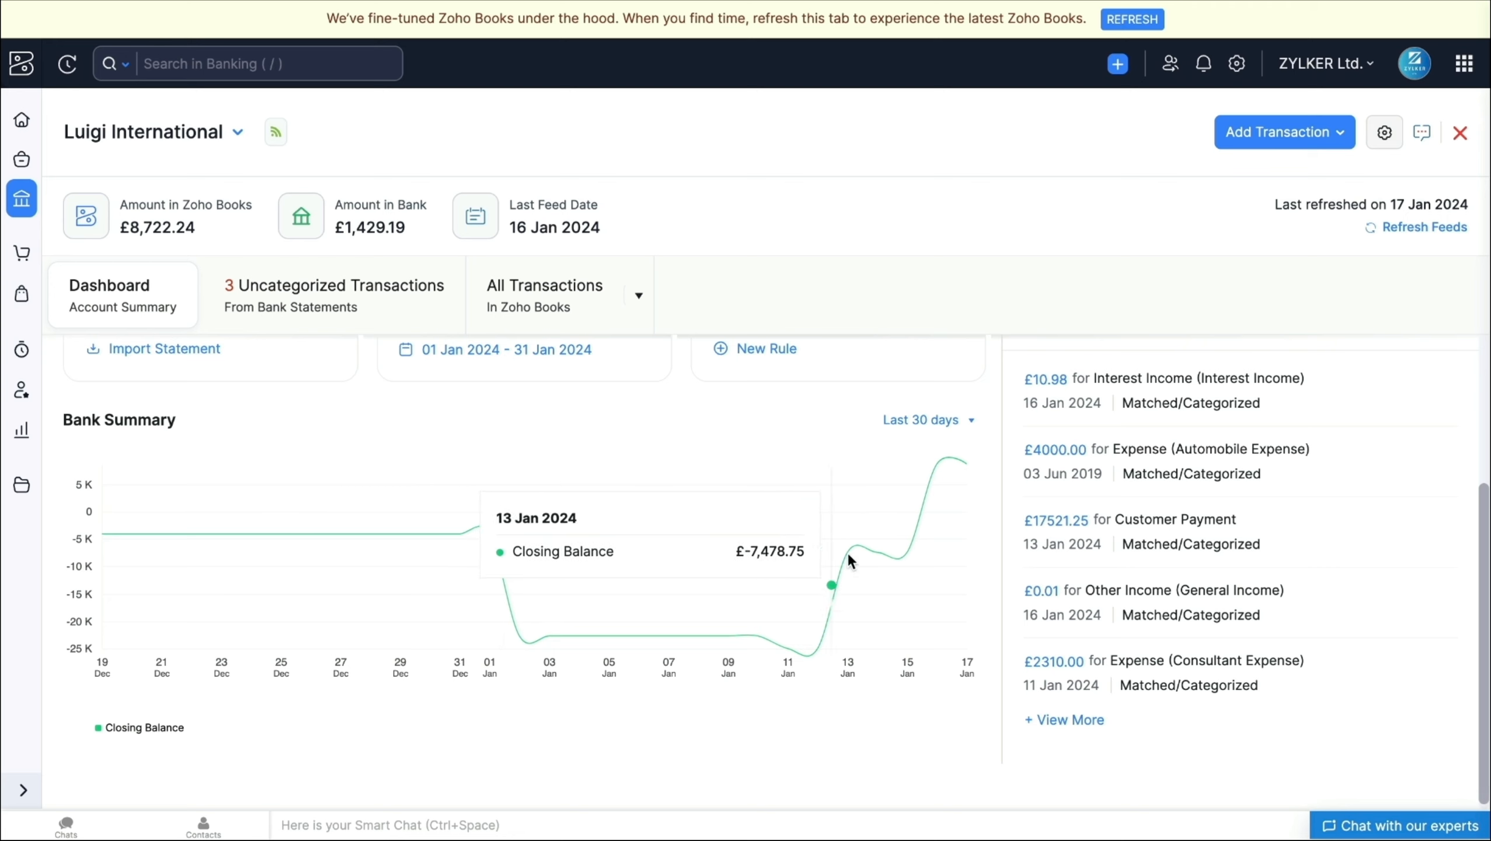
left_click(959, 420)
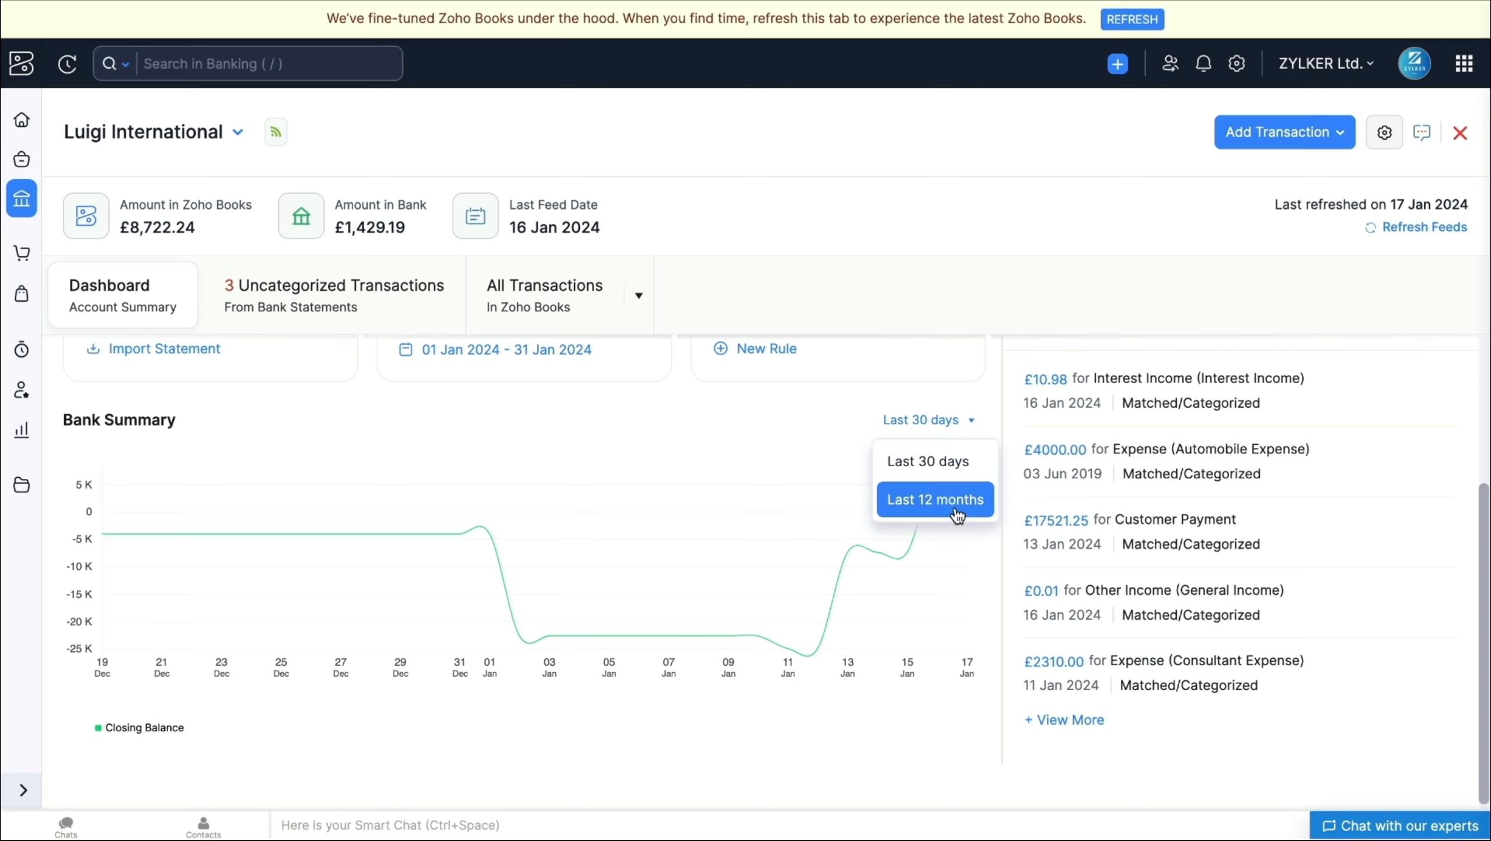
left_click(789, 444)
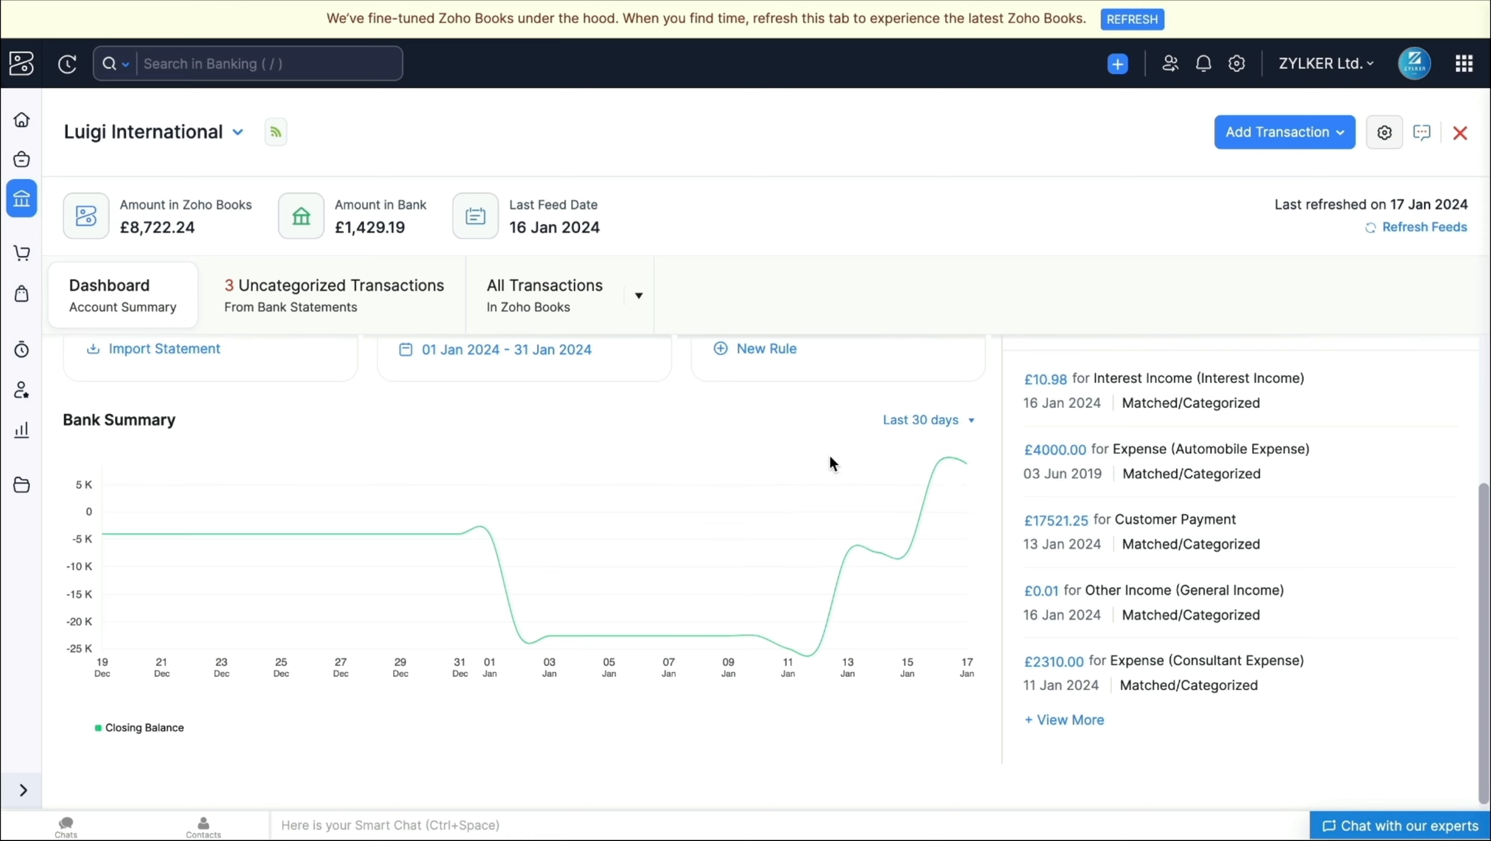
scroll(1056, 535, "up", 1)
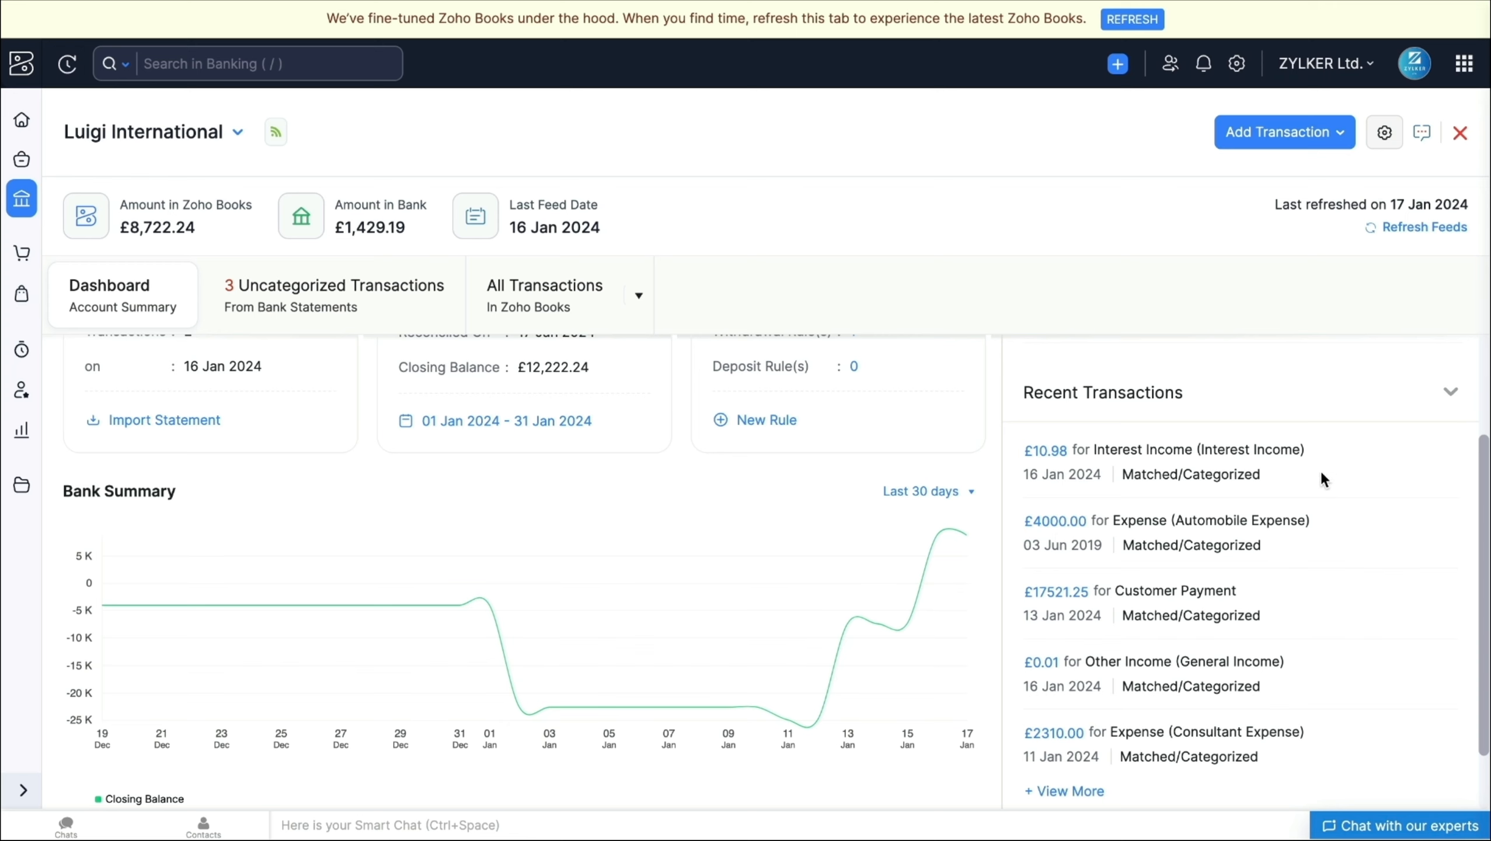
scroll(1289, 470, "up", 1)
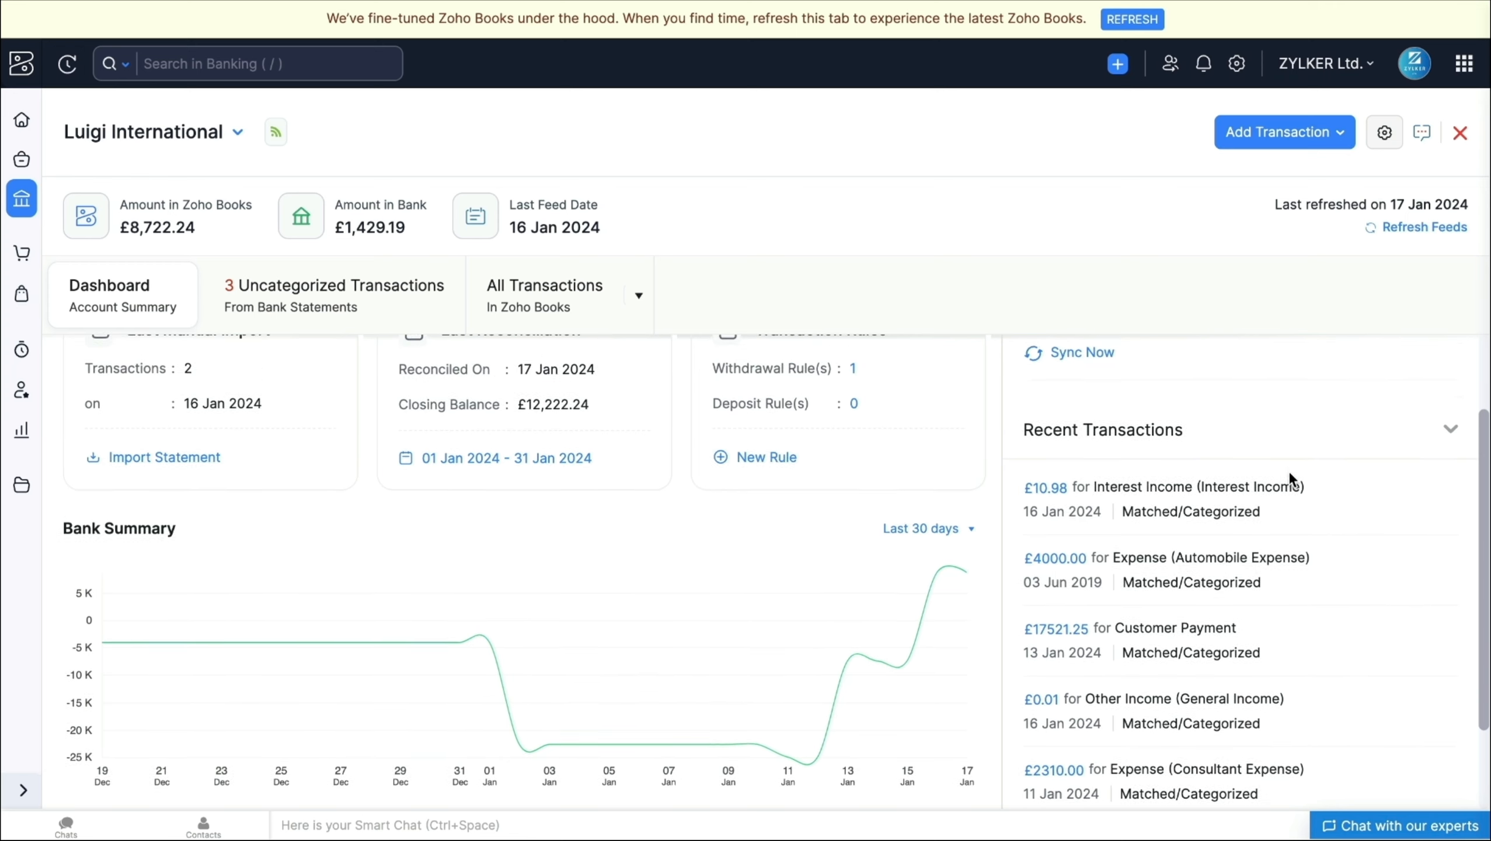
scroll(1289, 473, "up", 1)
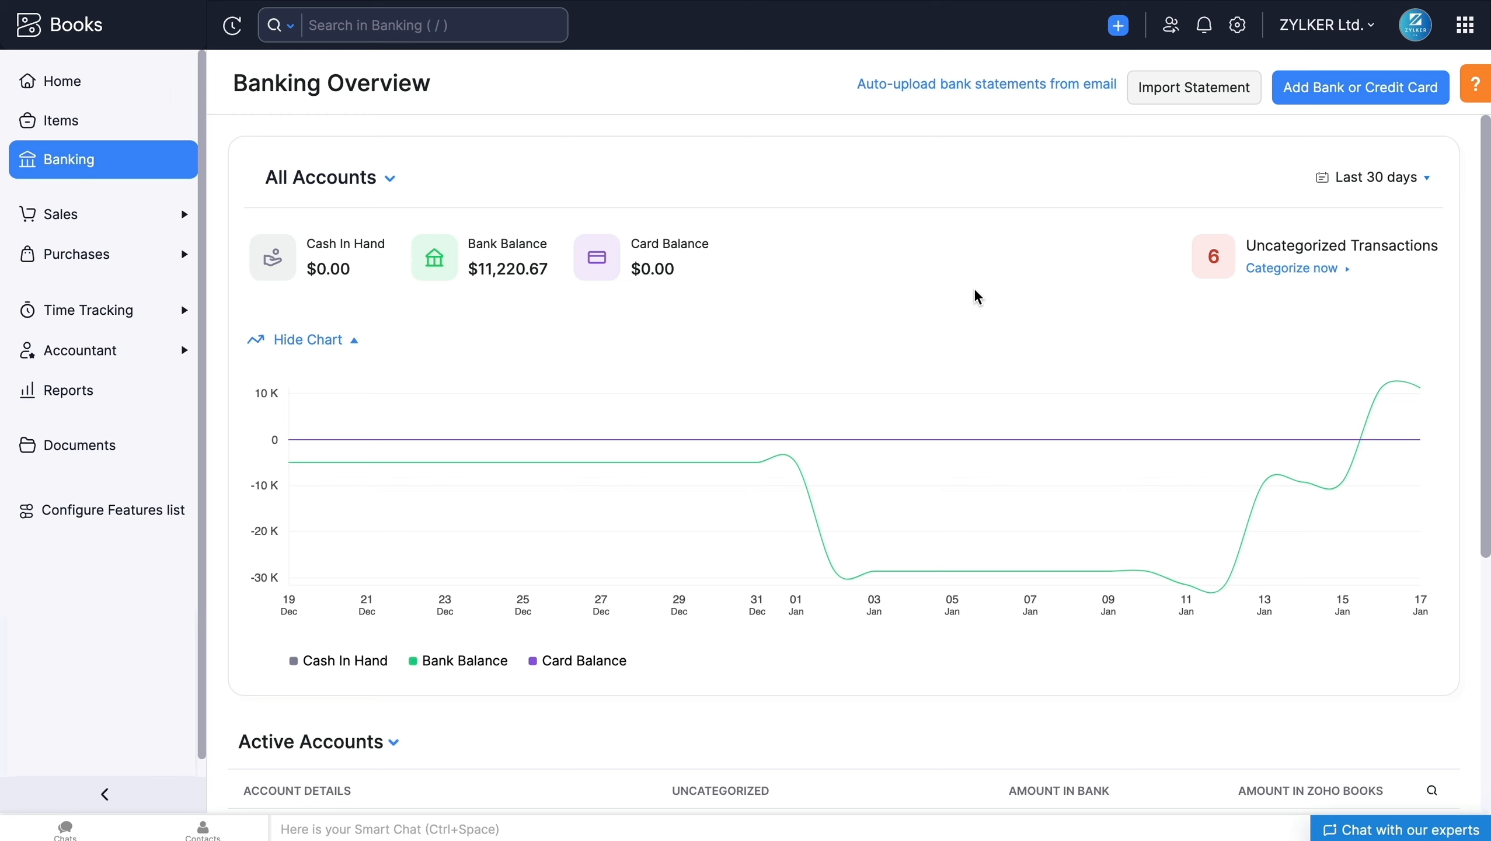
Step: Review the balances chart and active accounts in the Banking Overview, and view the Credit Card account's available actions
mouse_move(874, 577)
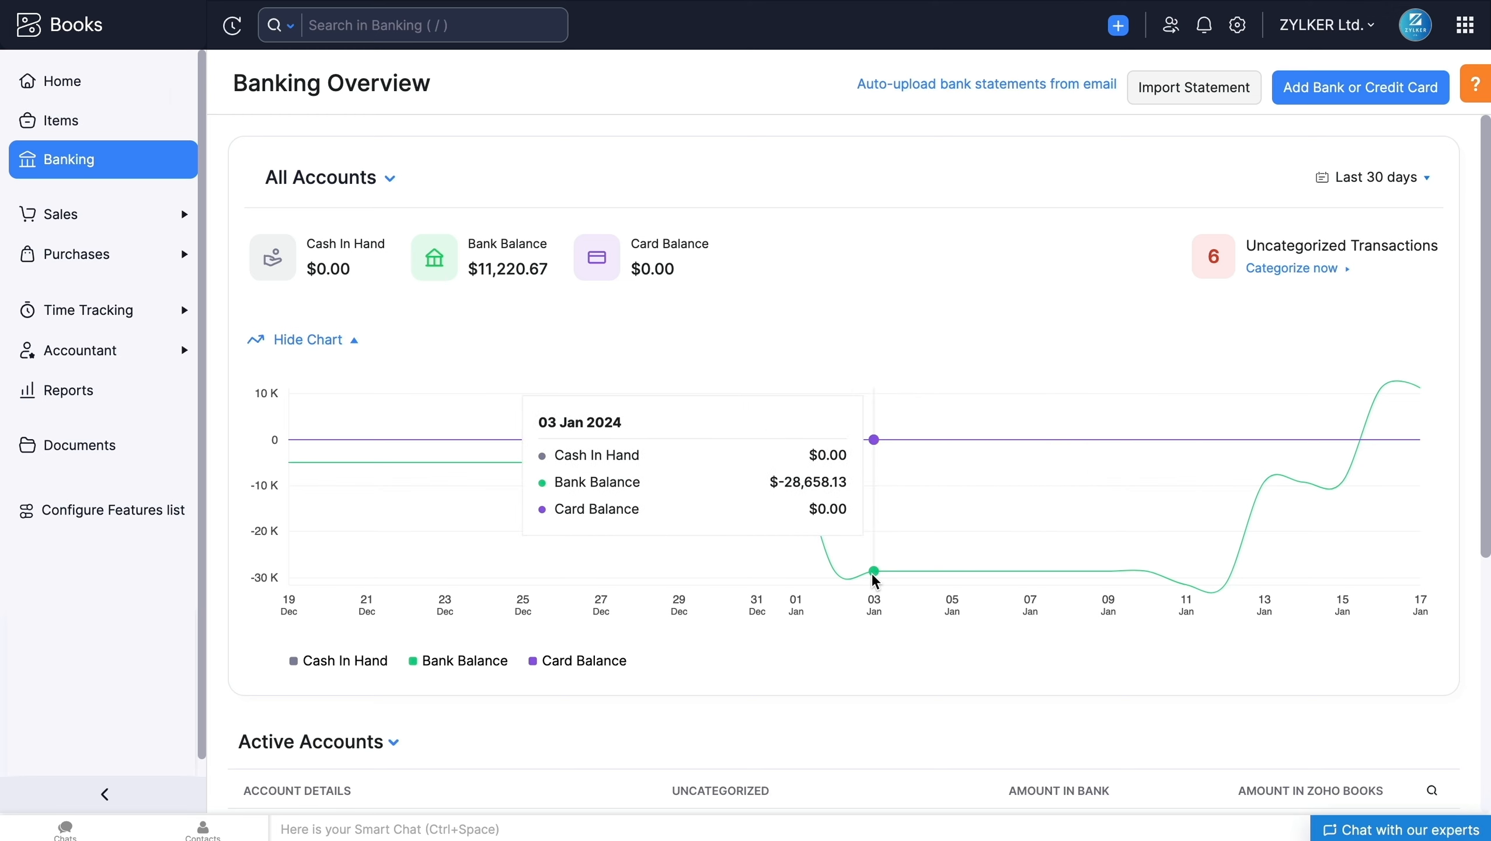
scroll(1468, 377, "down", 5)
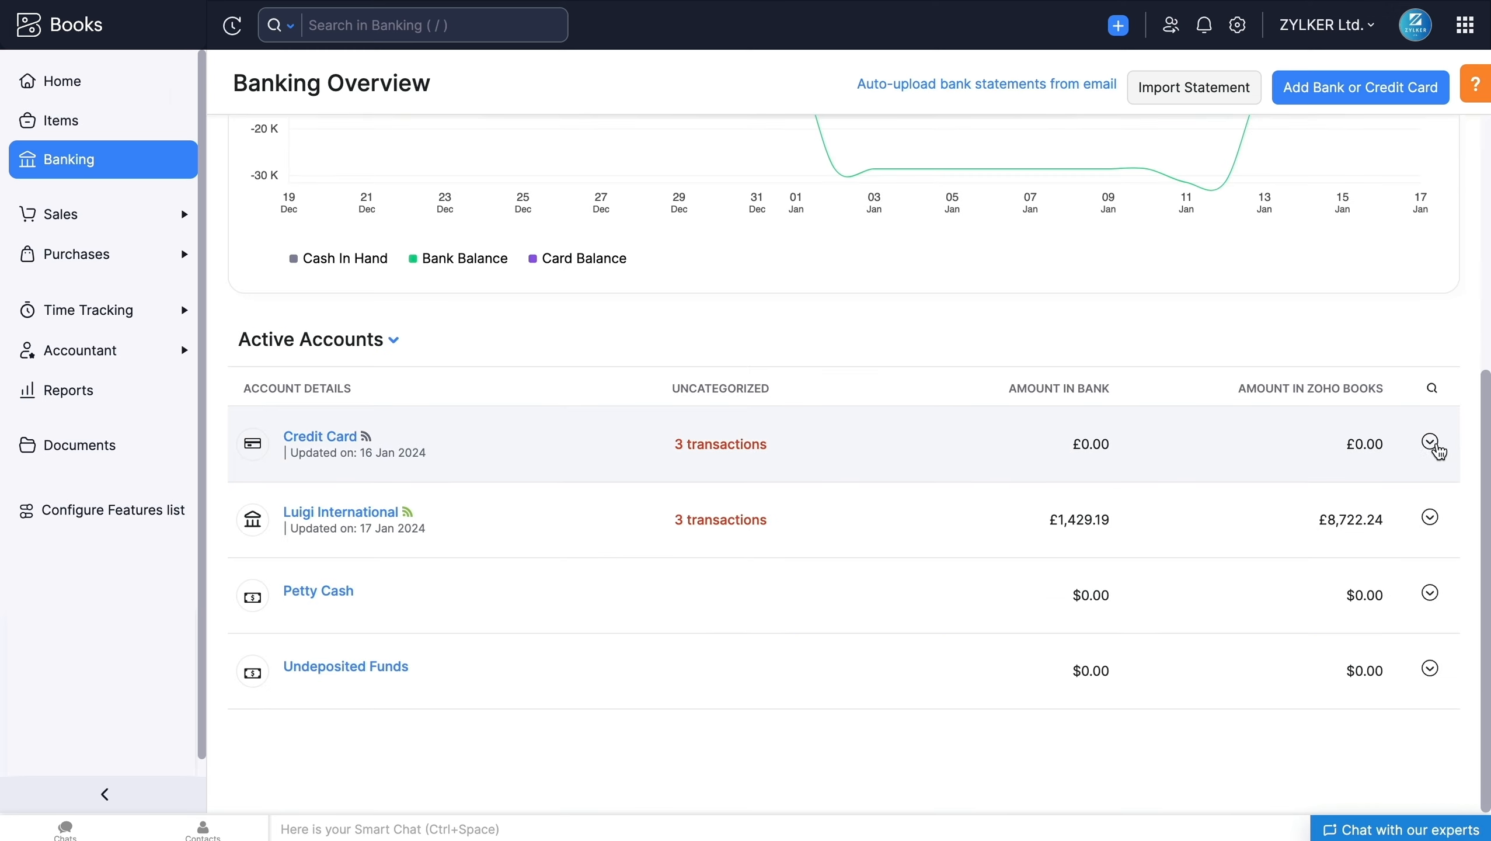
left_click(1431, 443)
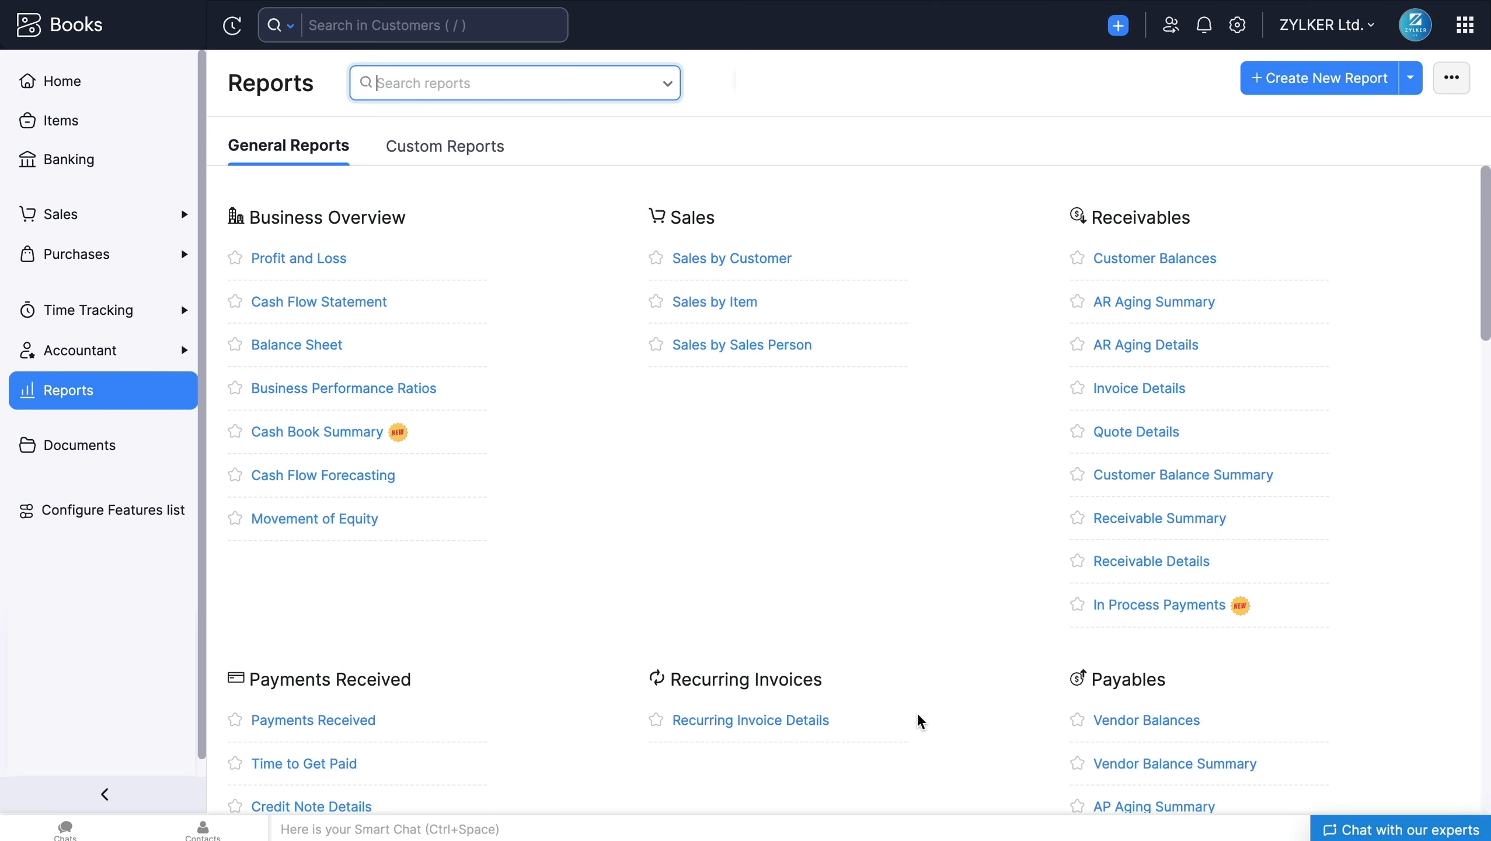
Step: Open the Reconciliation Status report under Banking and examine its date range and account options
scroll(921, 721, "down", 10)
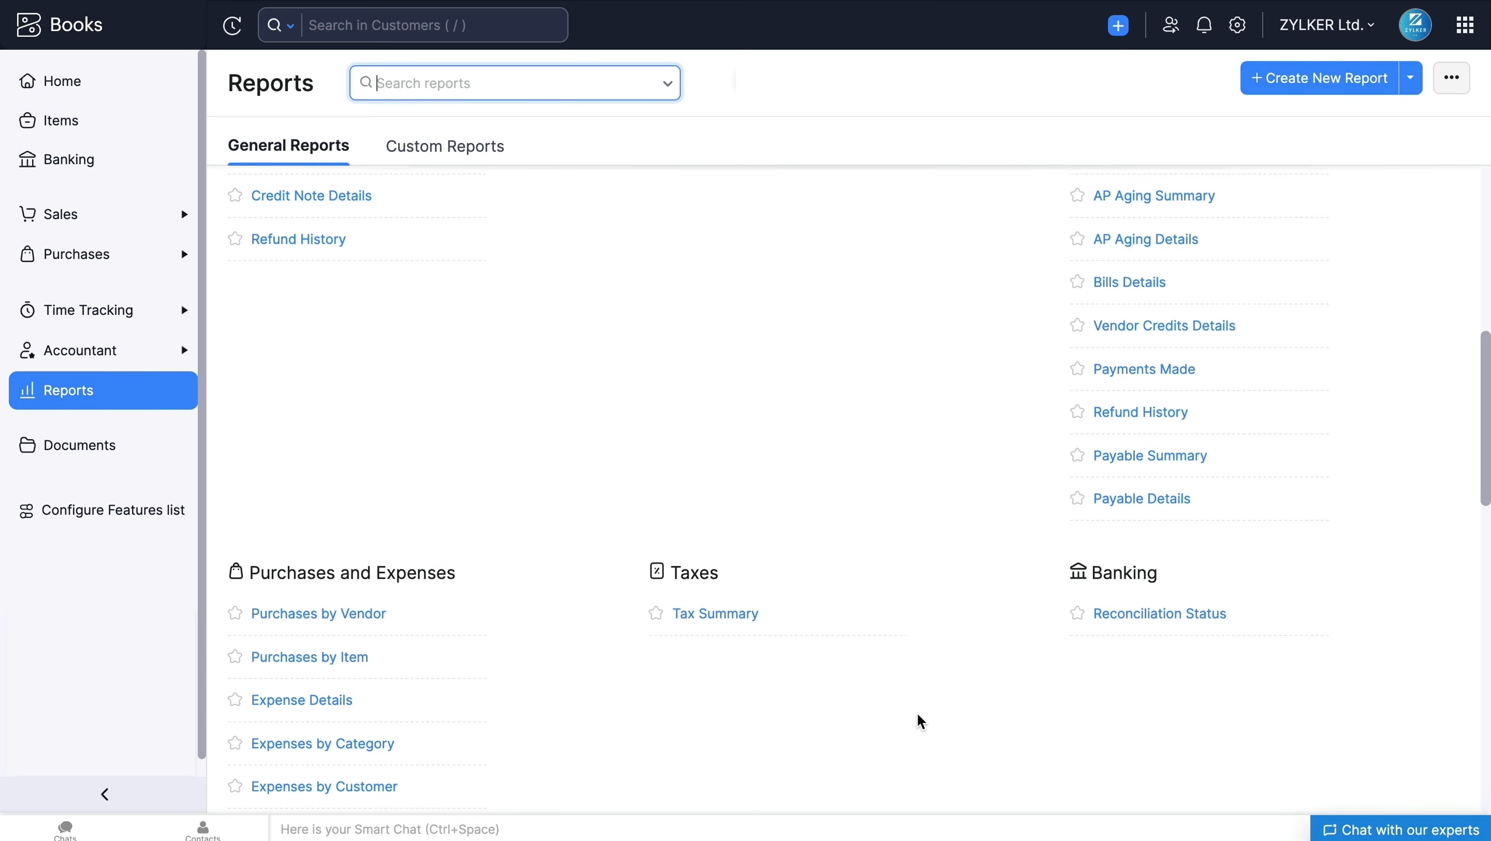
left_click(1122, 563)
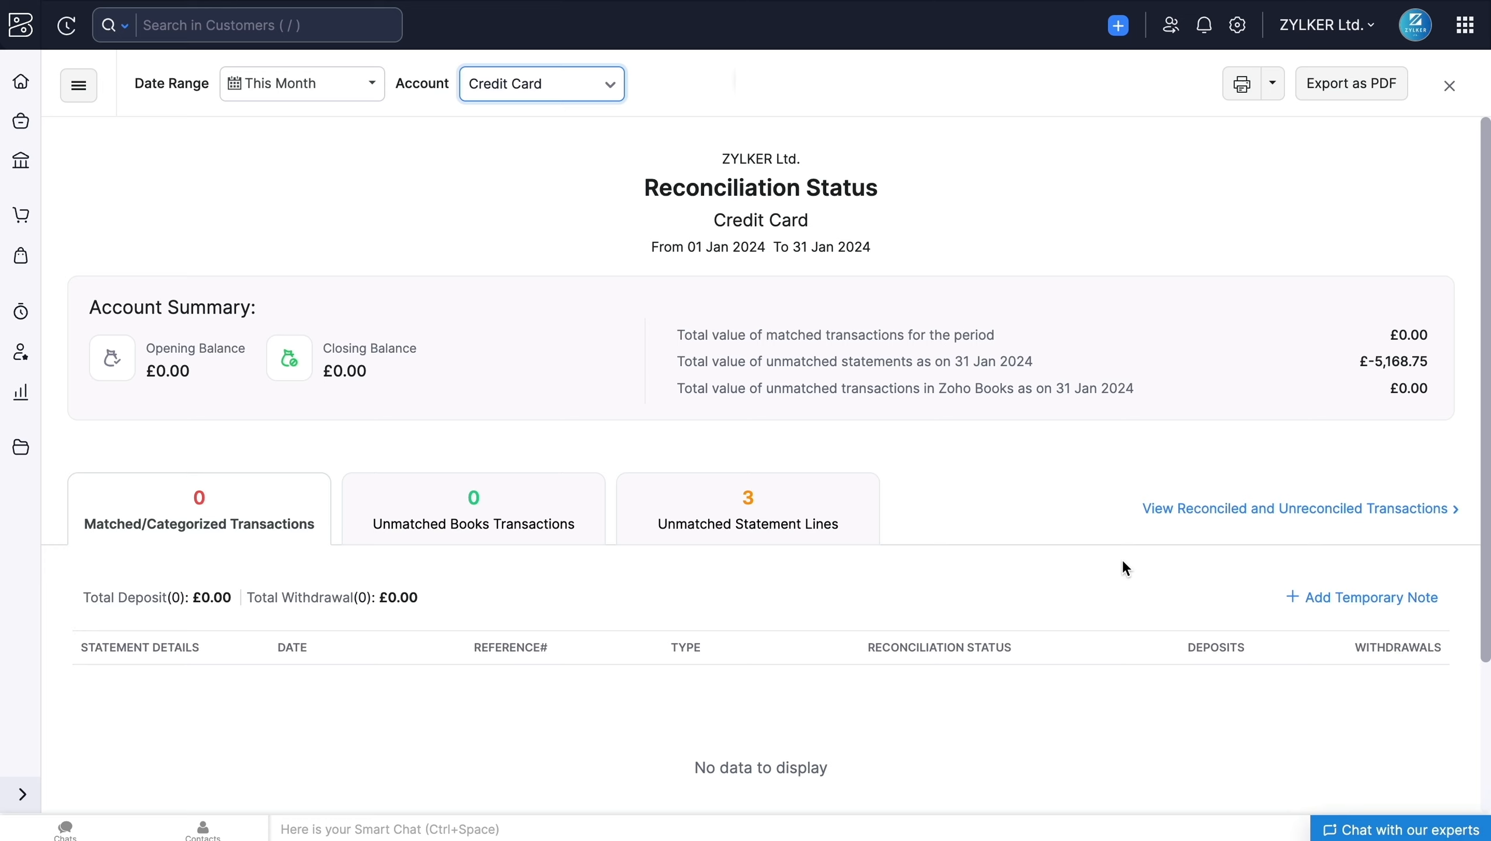
left_click(339, 137)
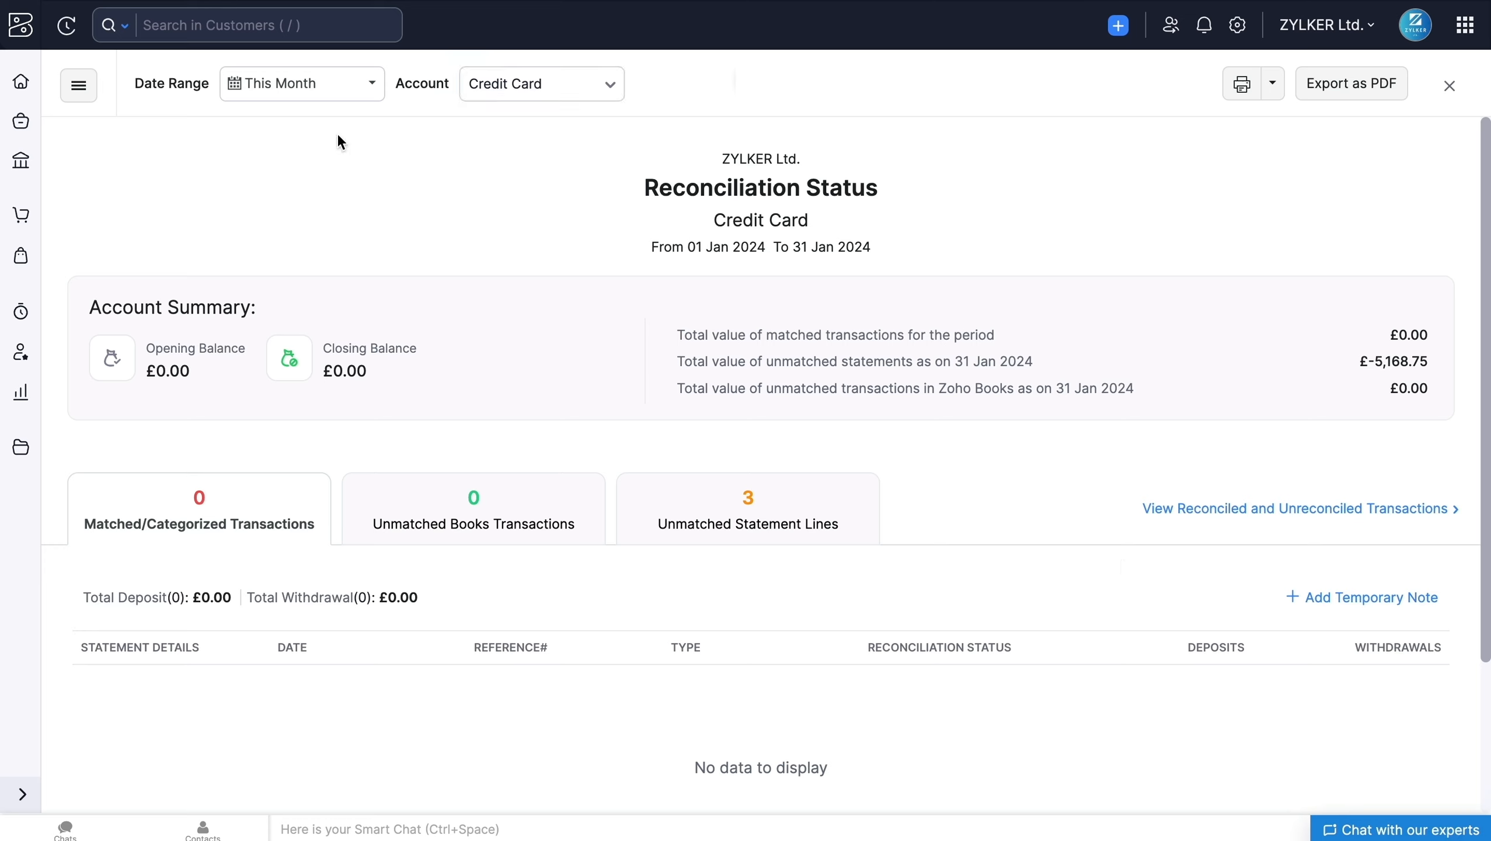
left_click(351, 94)
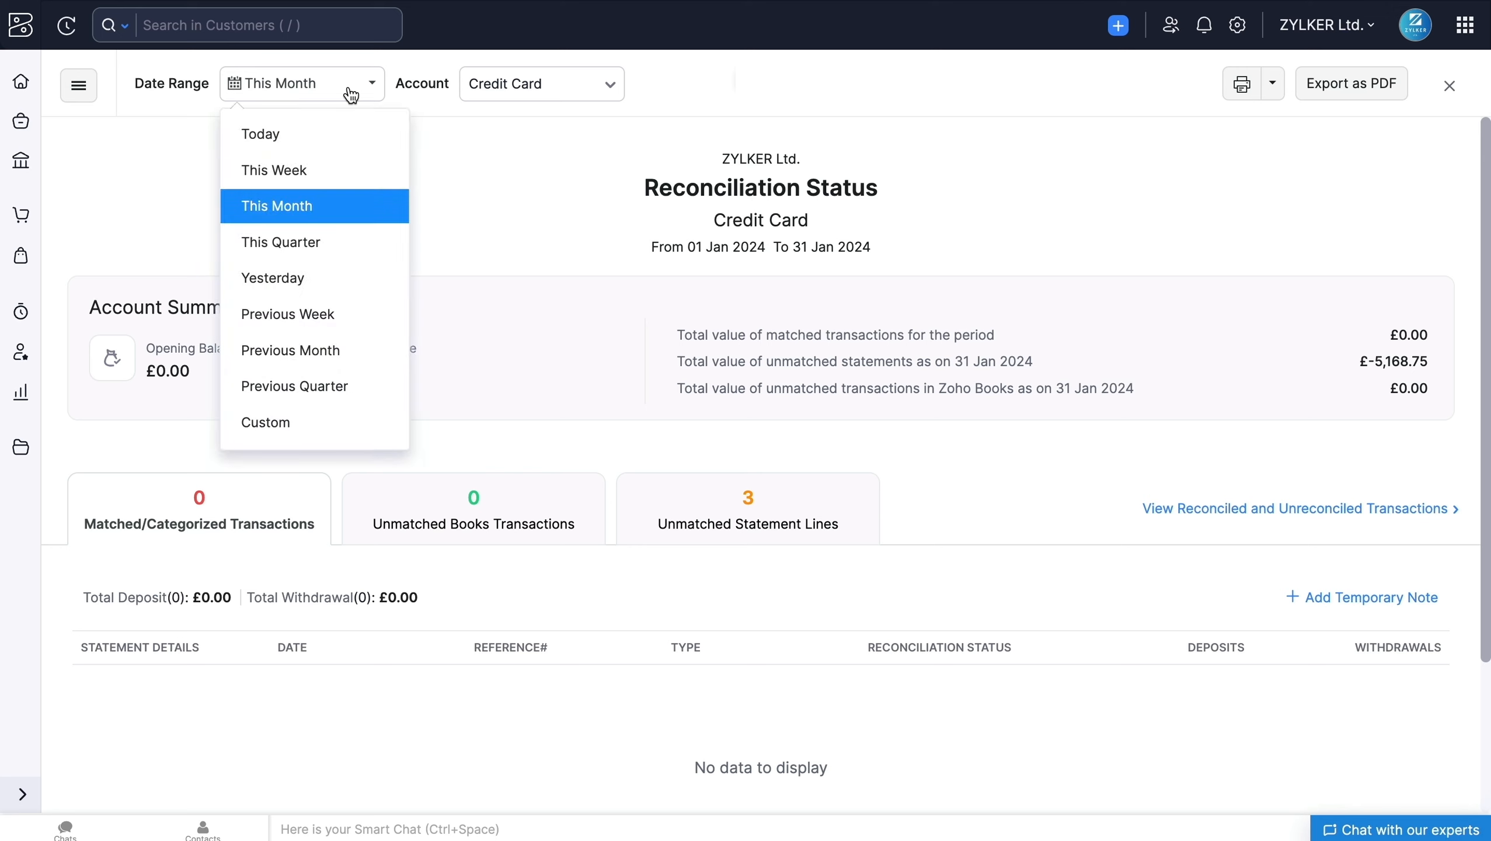
left_click(349, 93)
left_click(523, 94)
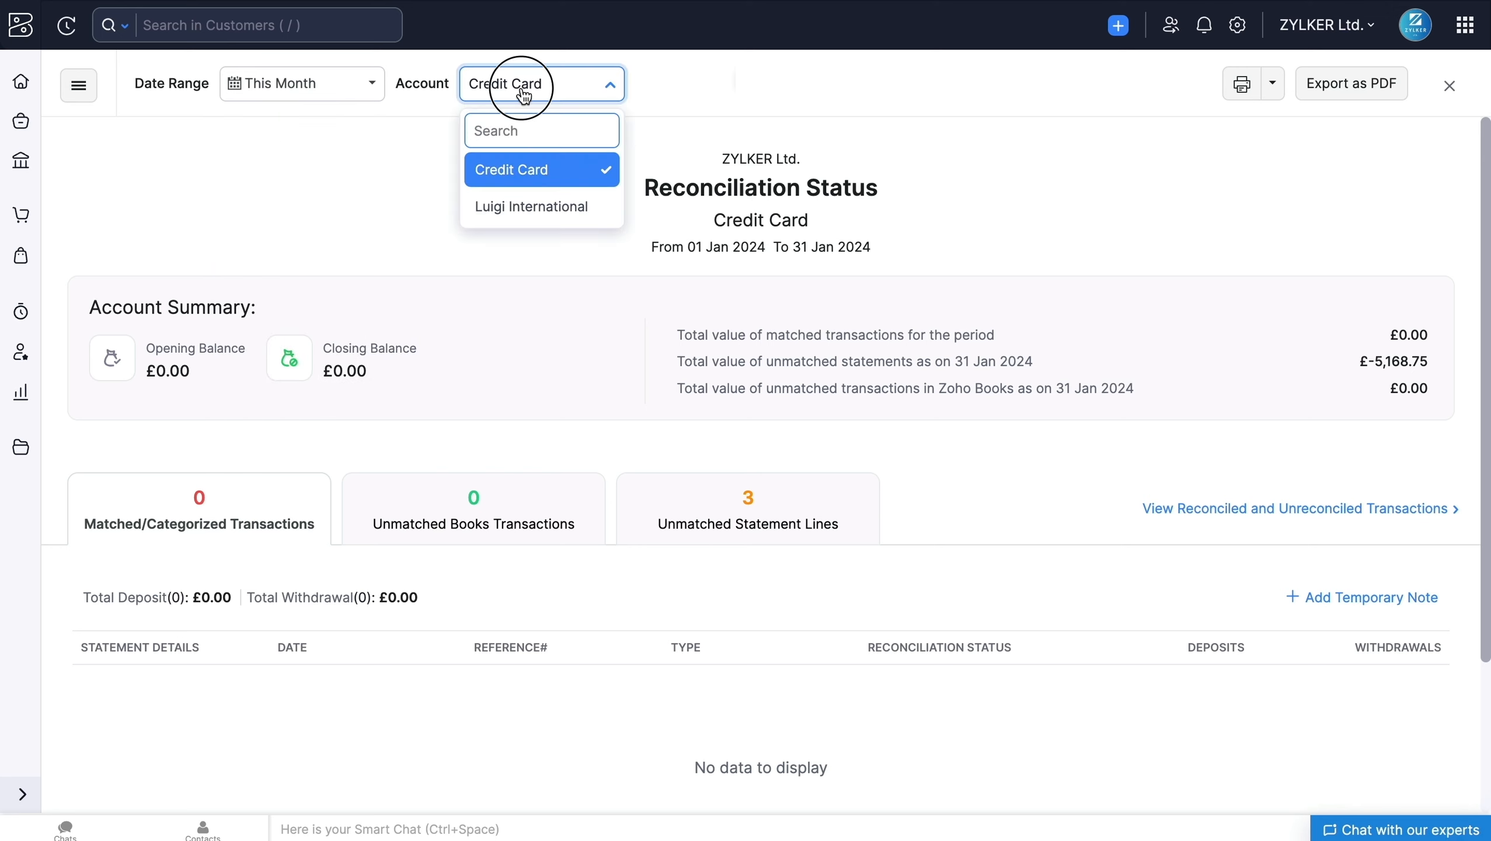
left_click(521, 90)
left_click(516, 195)
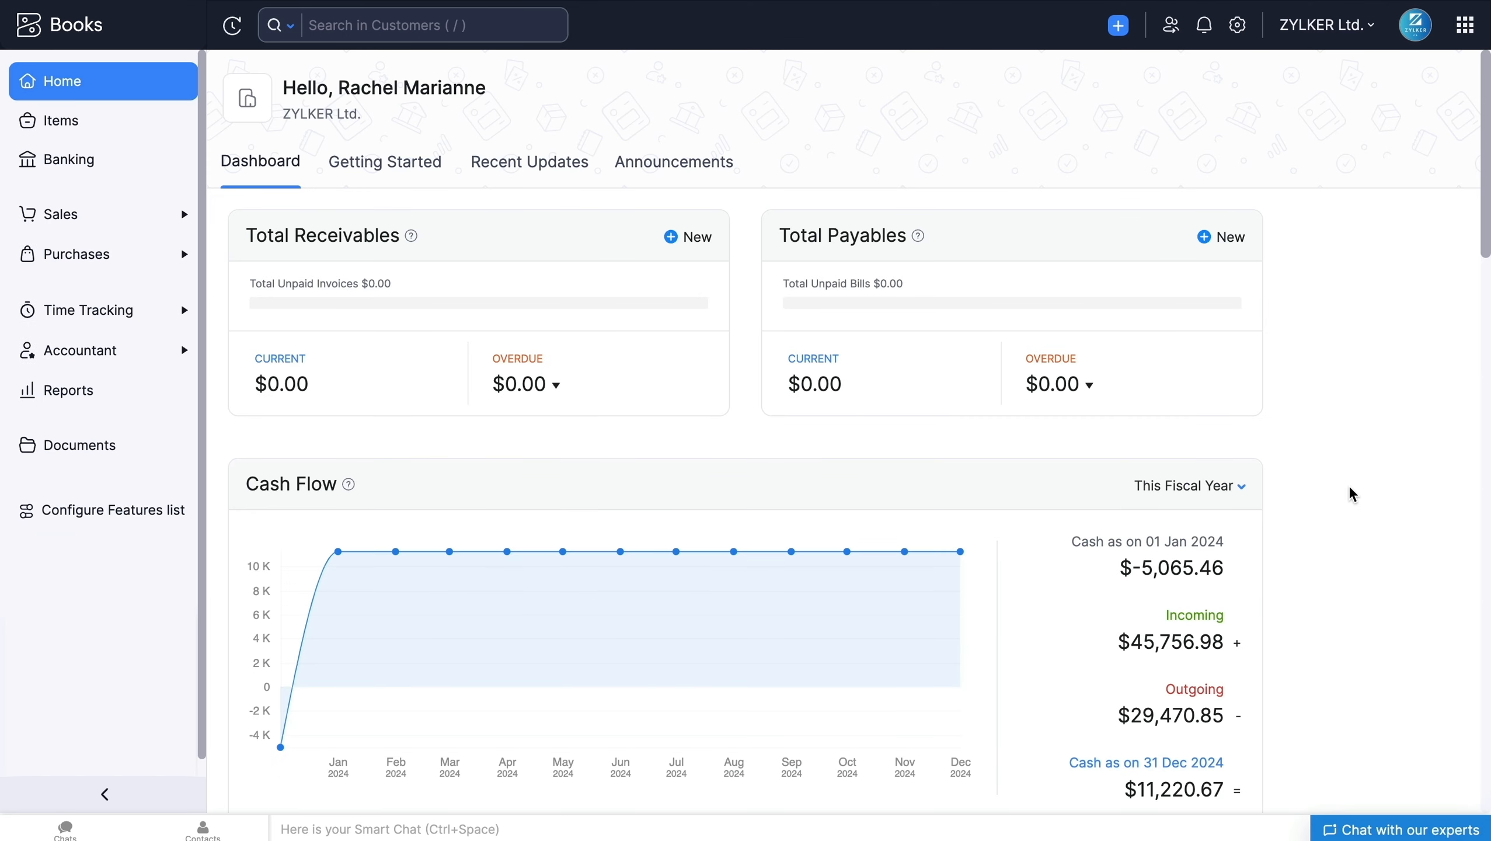
Step: Review the Home dashboard's cash flow and expense charts, and open the uncategorized transactions from Bank and Credit Cards
scroll(1352, 494, "down", 10)
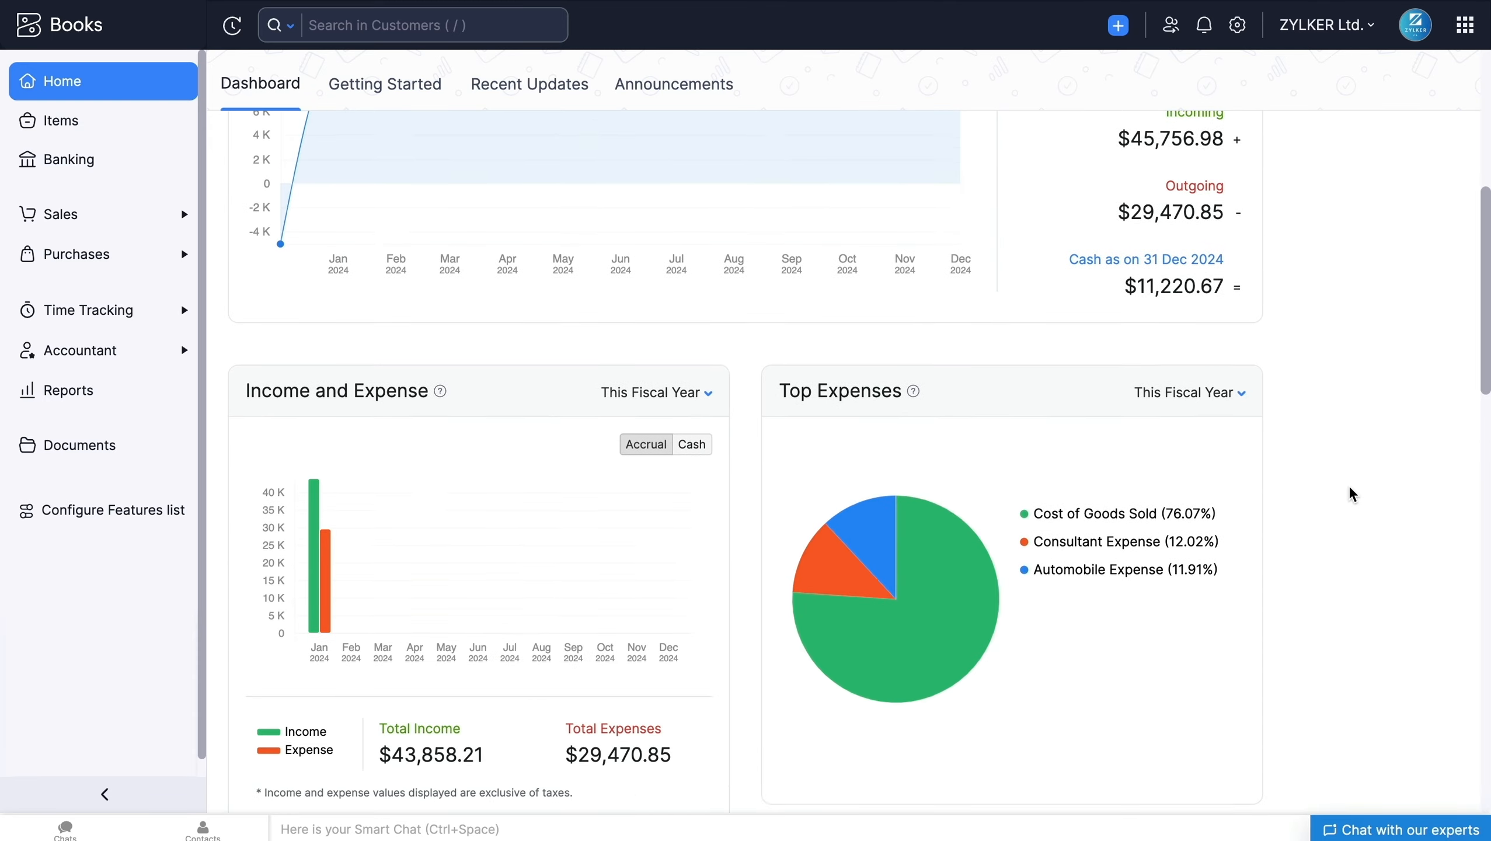
scroll(1352, 494, "down", 3)
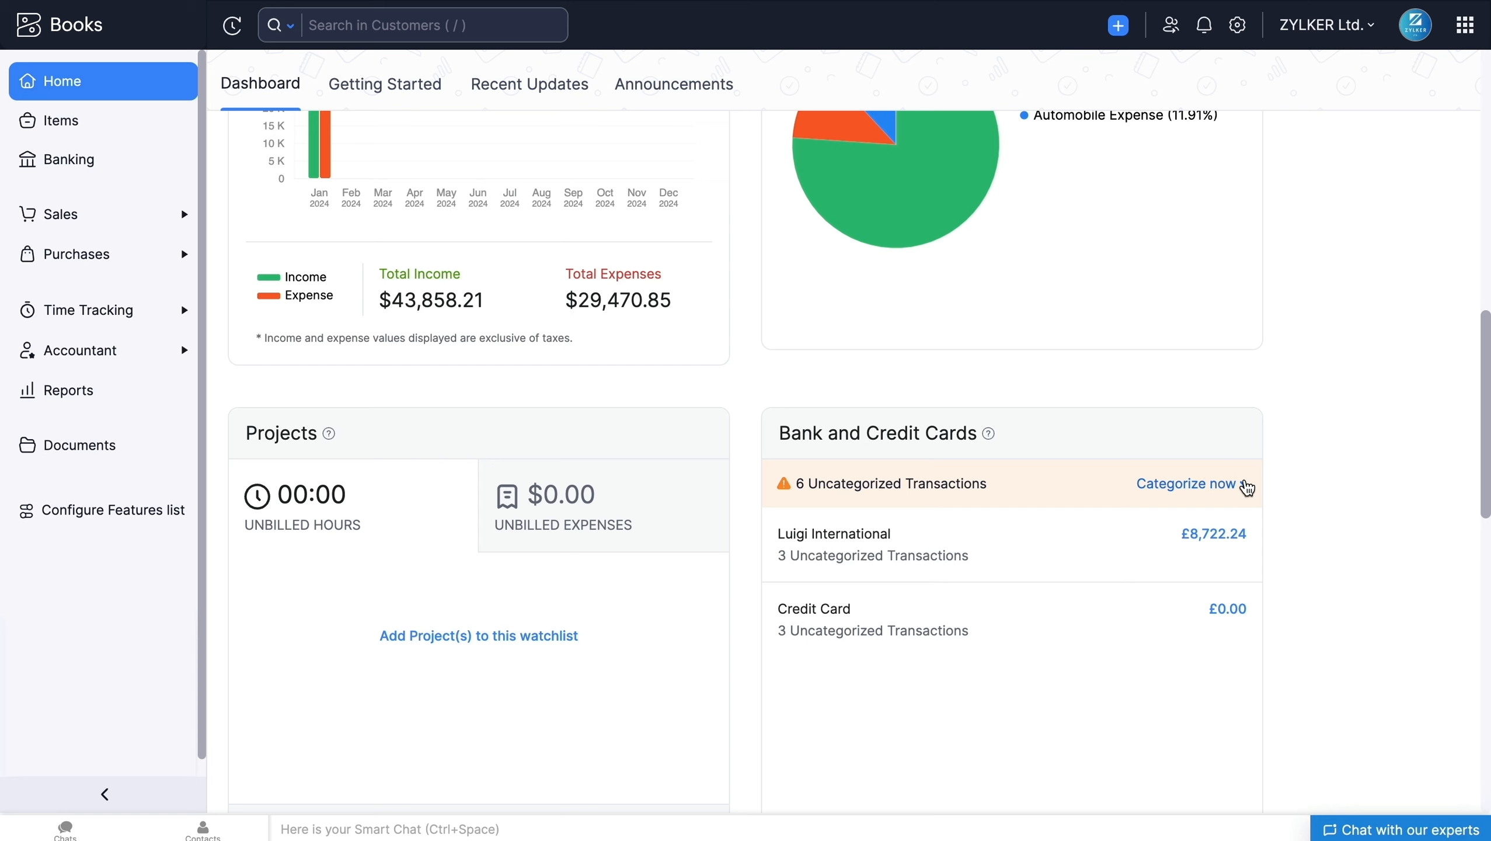
left_click(1234, 490)
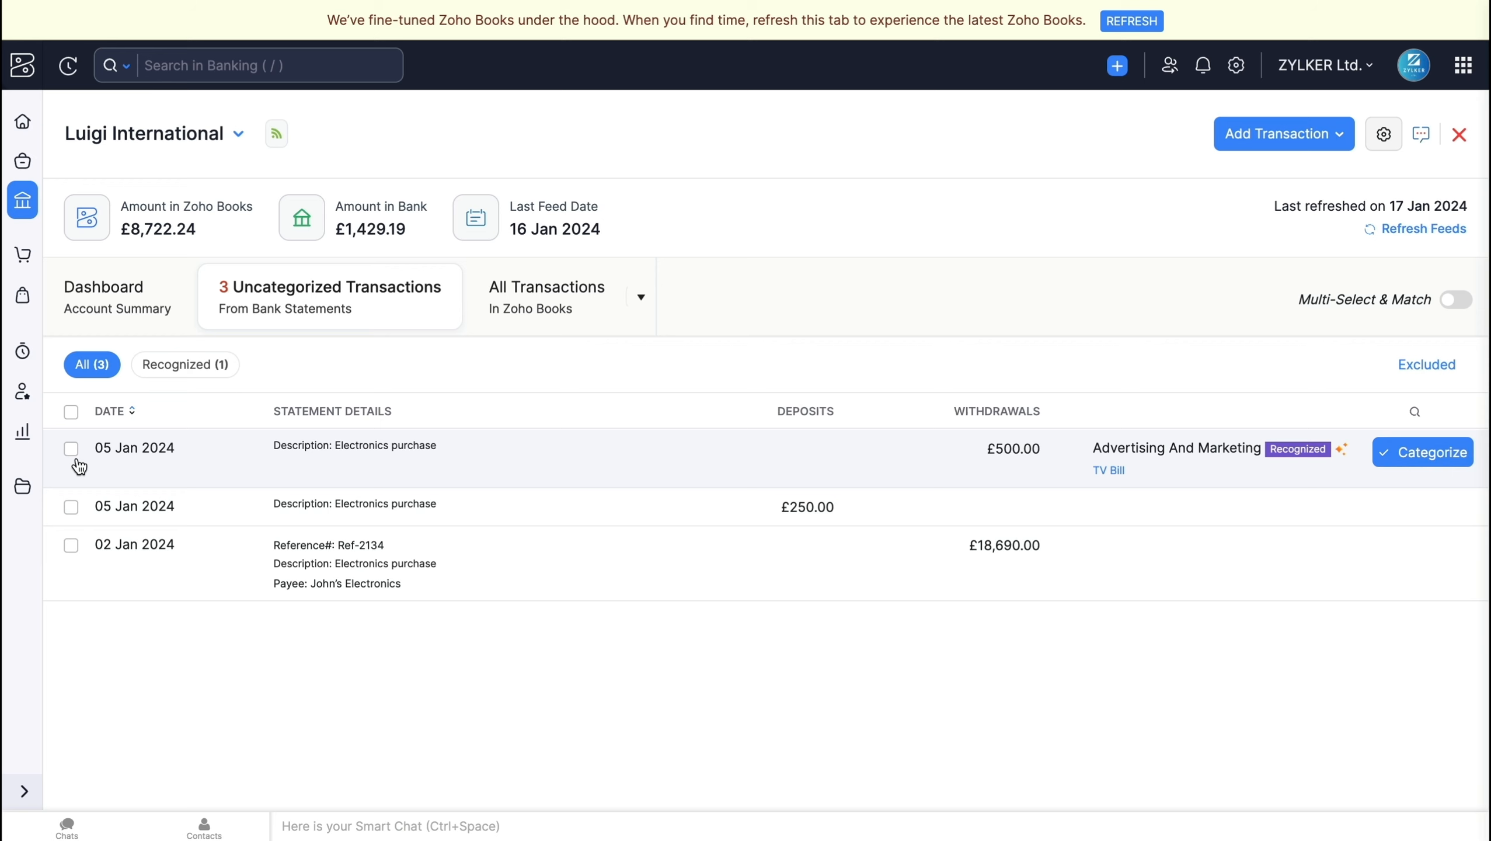
Step: Exclude the £250.00 deposit of 05 Jan 2024 and the £18,690.00 withdrawal of 02 Jan 2024 with the reason "Test"
left_click(71, 507)
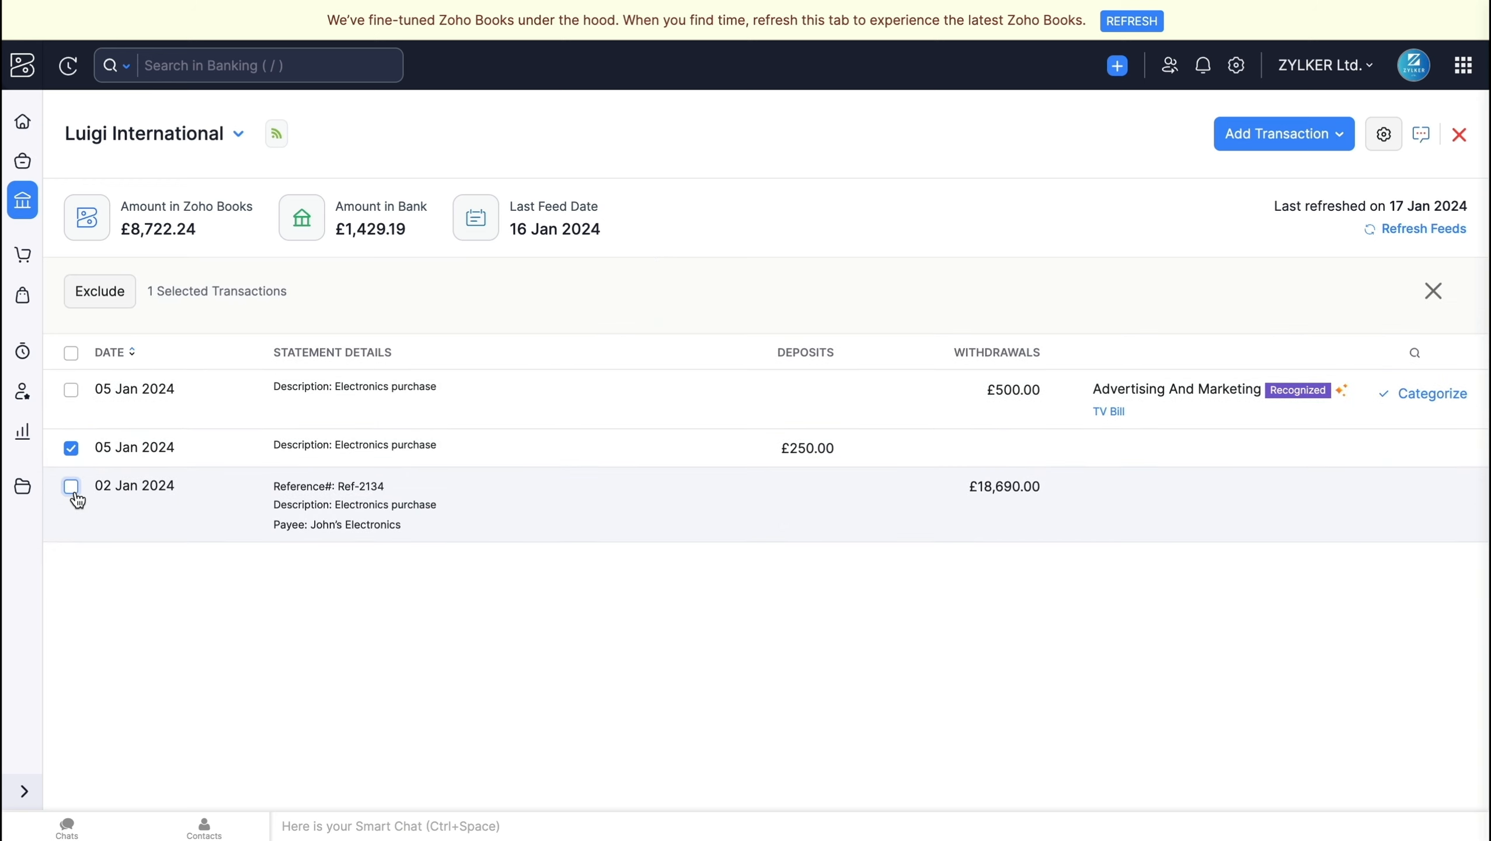
left_click(71, 486)
left_click(120, 301)
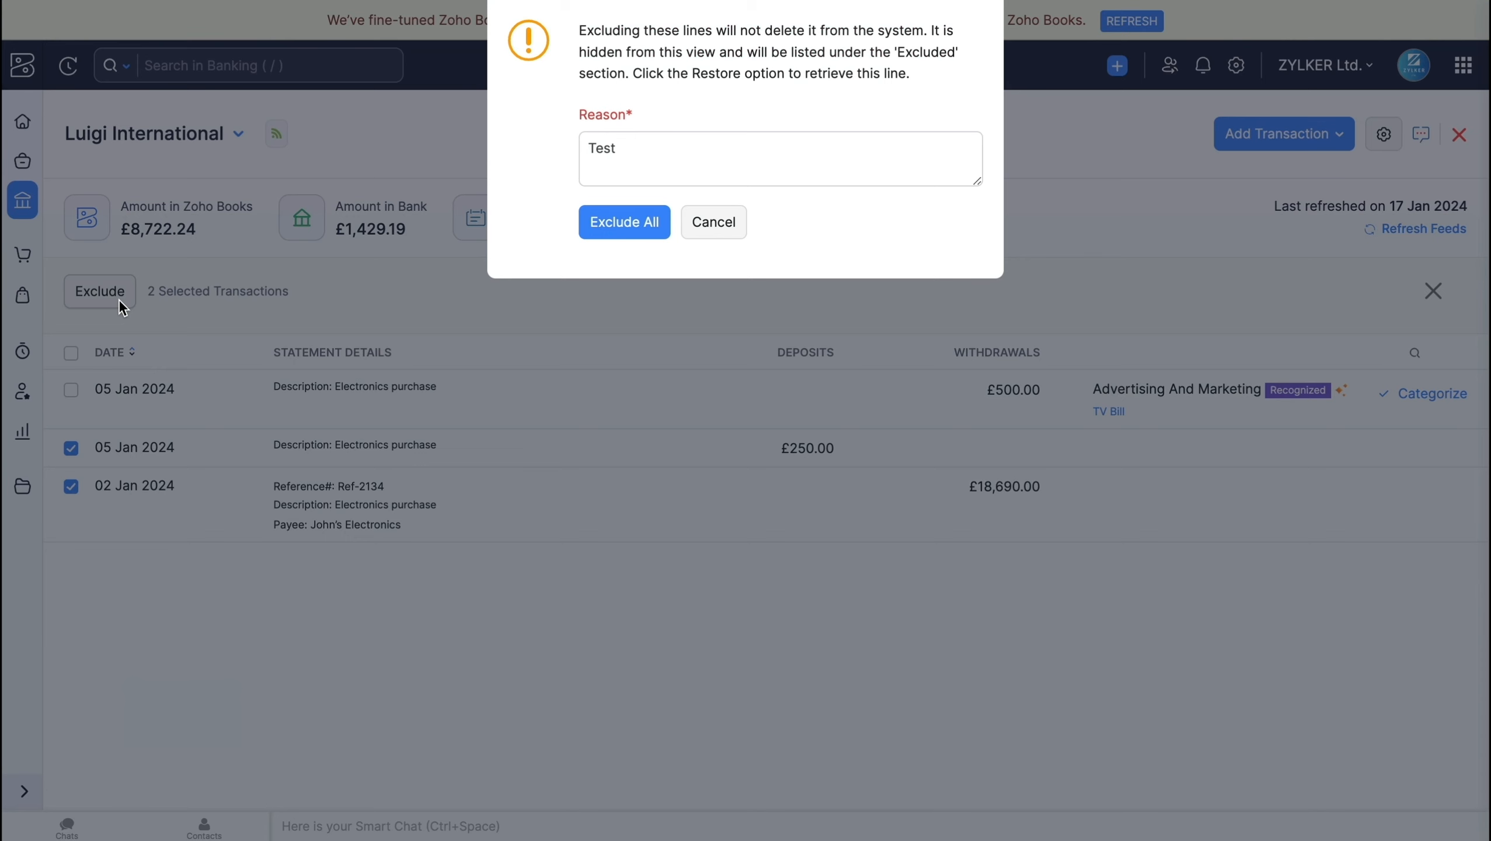
left_click(648, 170)
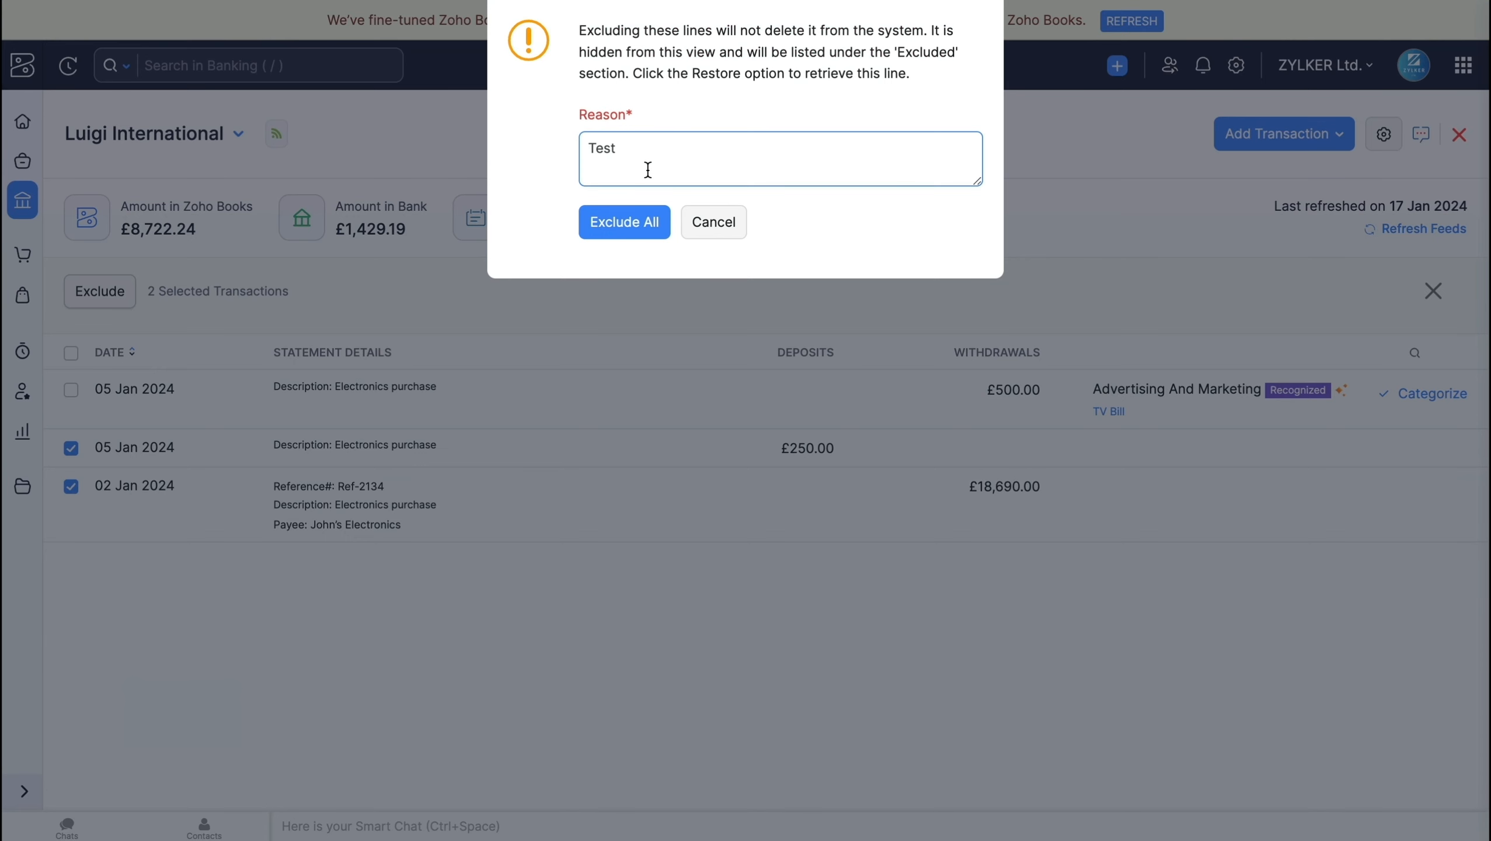
left_click(641, 222)
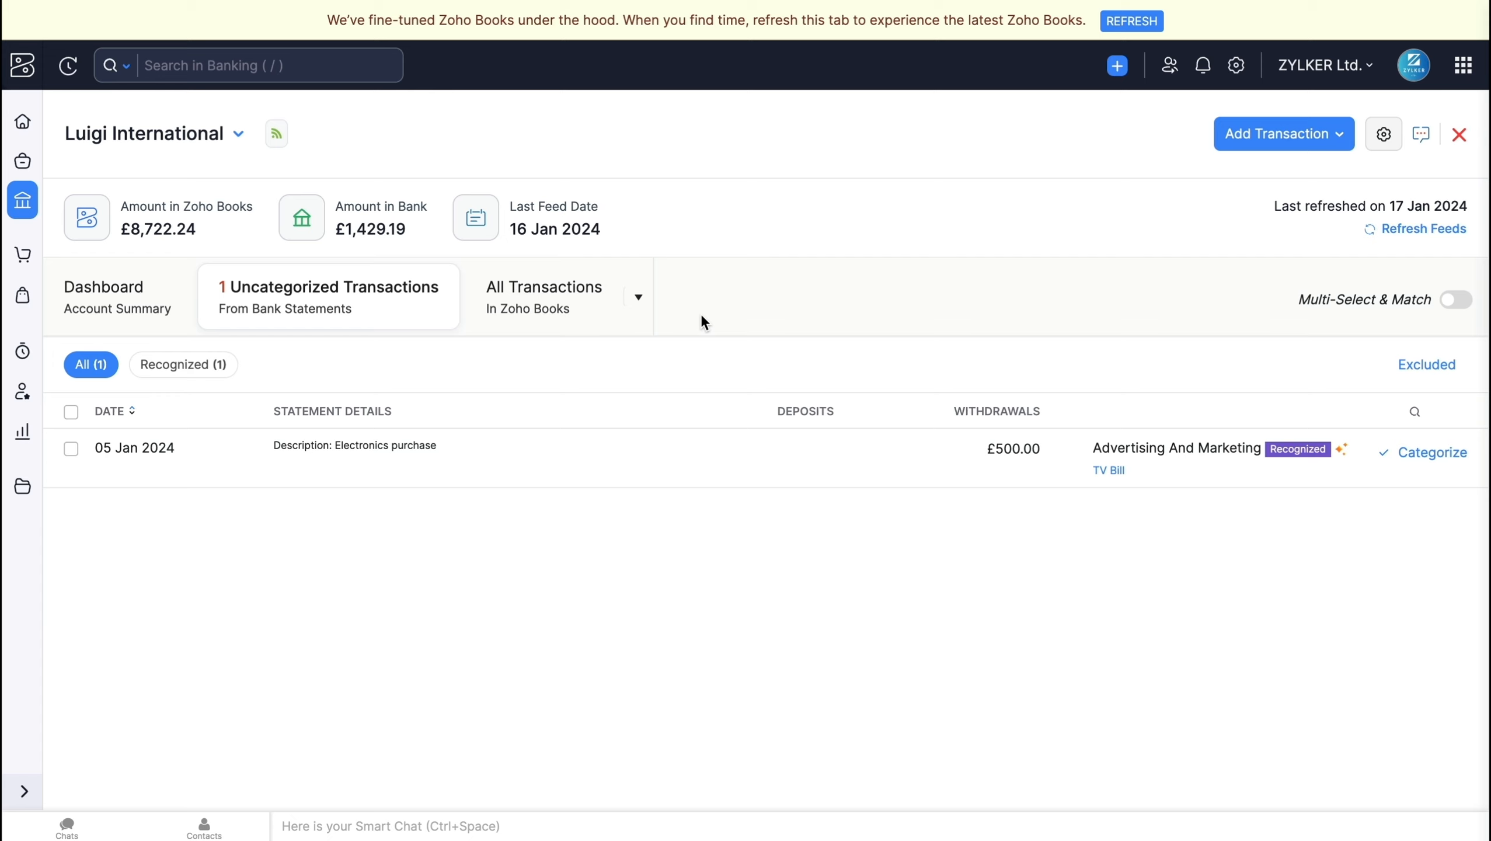
Step: Try to unmatch the matched £0.01 Other Income and £1,000.00 Expense Refund transactions of 16 Jan 2024
left_click(639, 297)
left_click(600, 369)
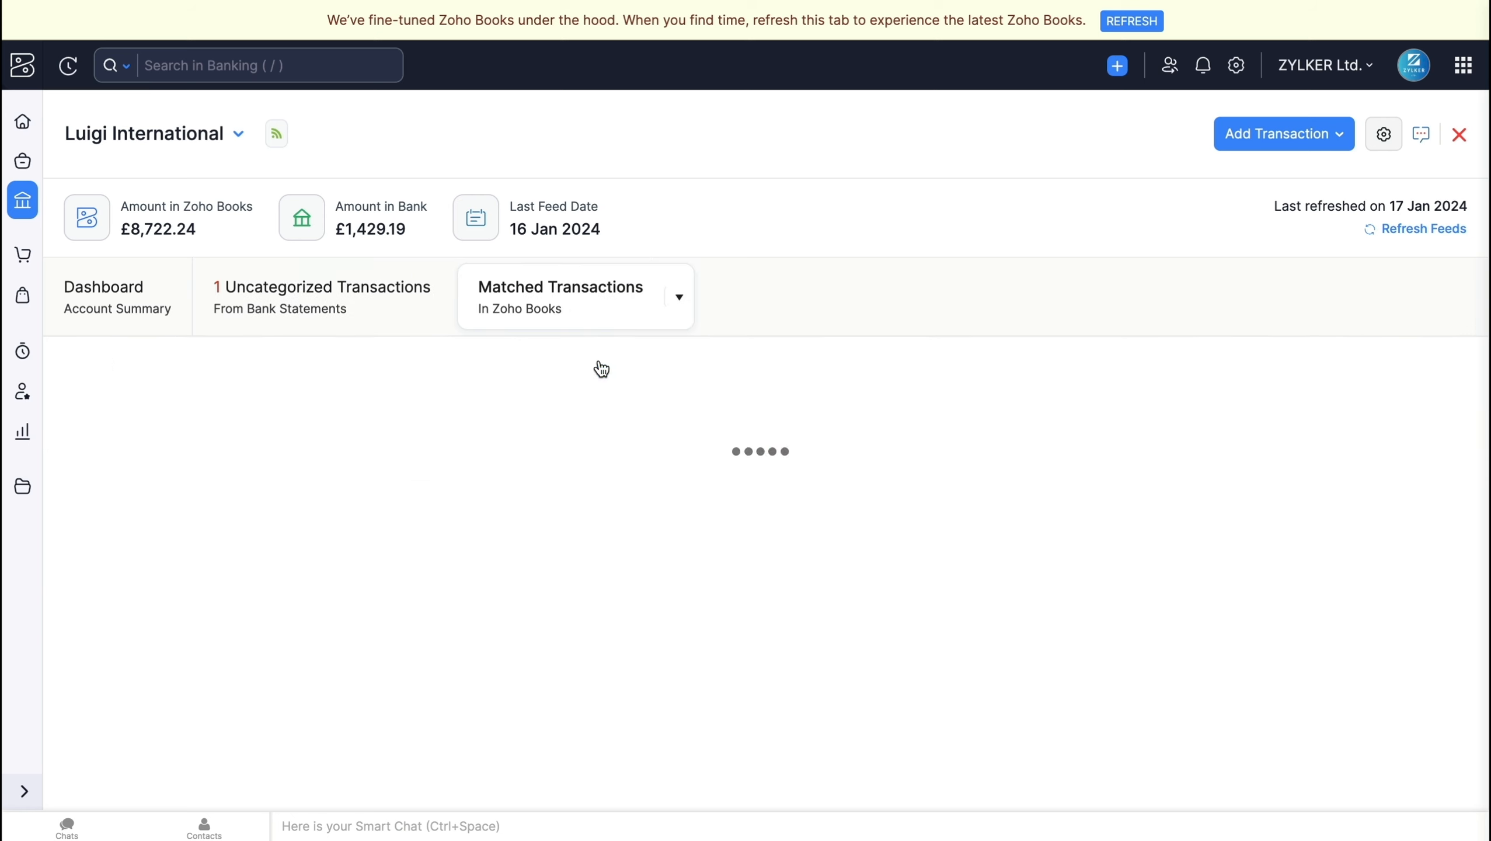
left_click(72, 400)
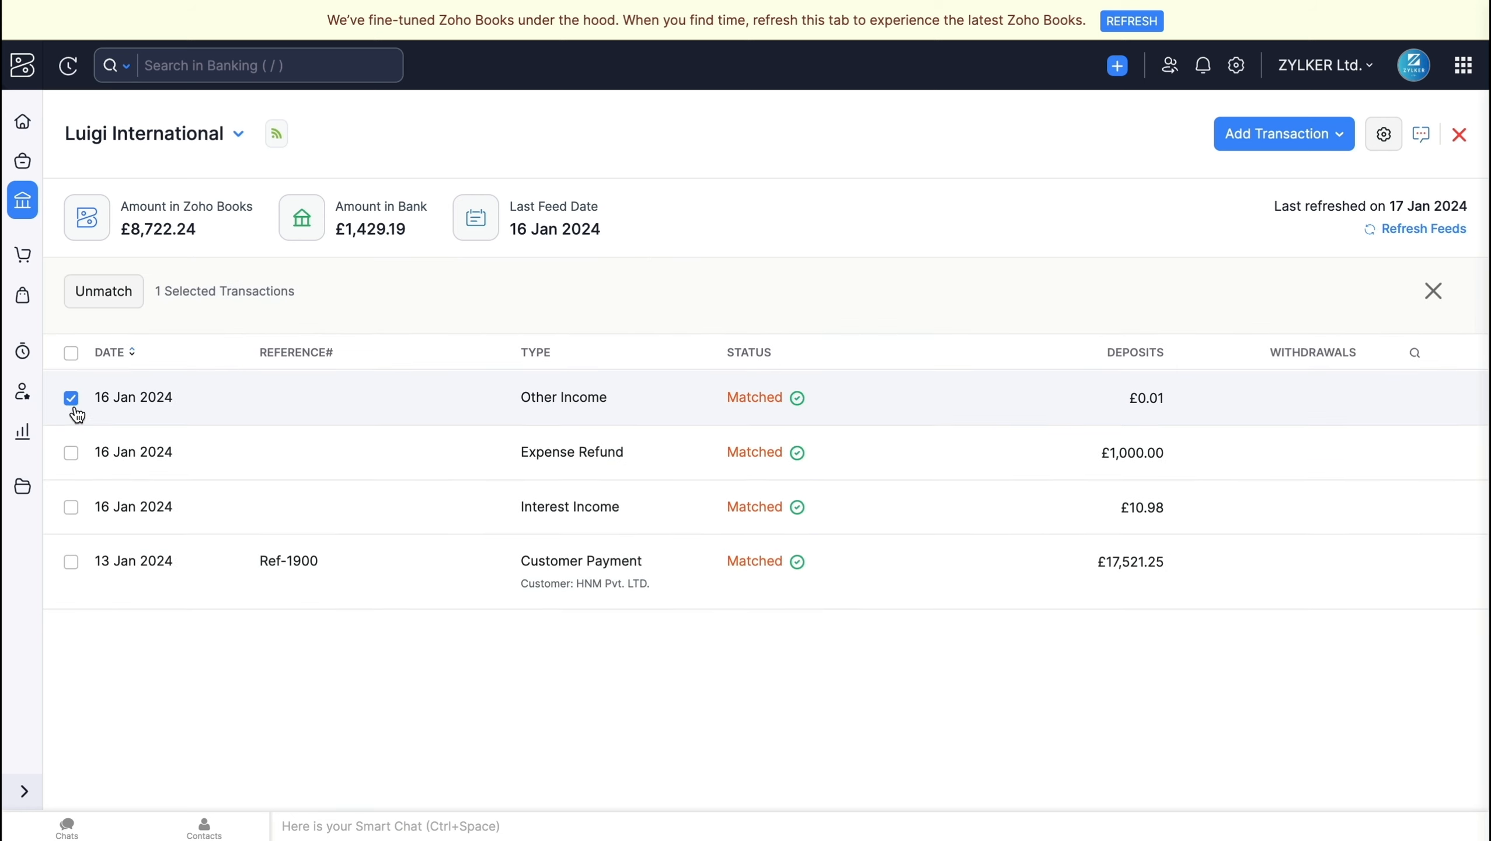
left_click(72, 453)
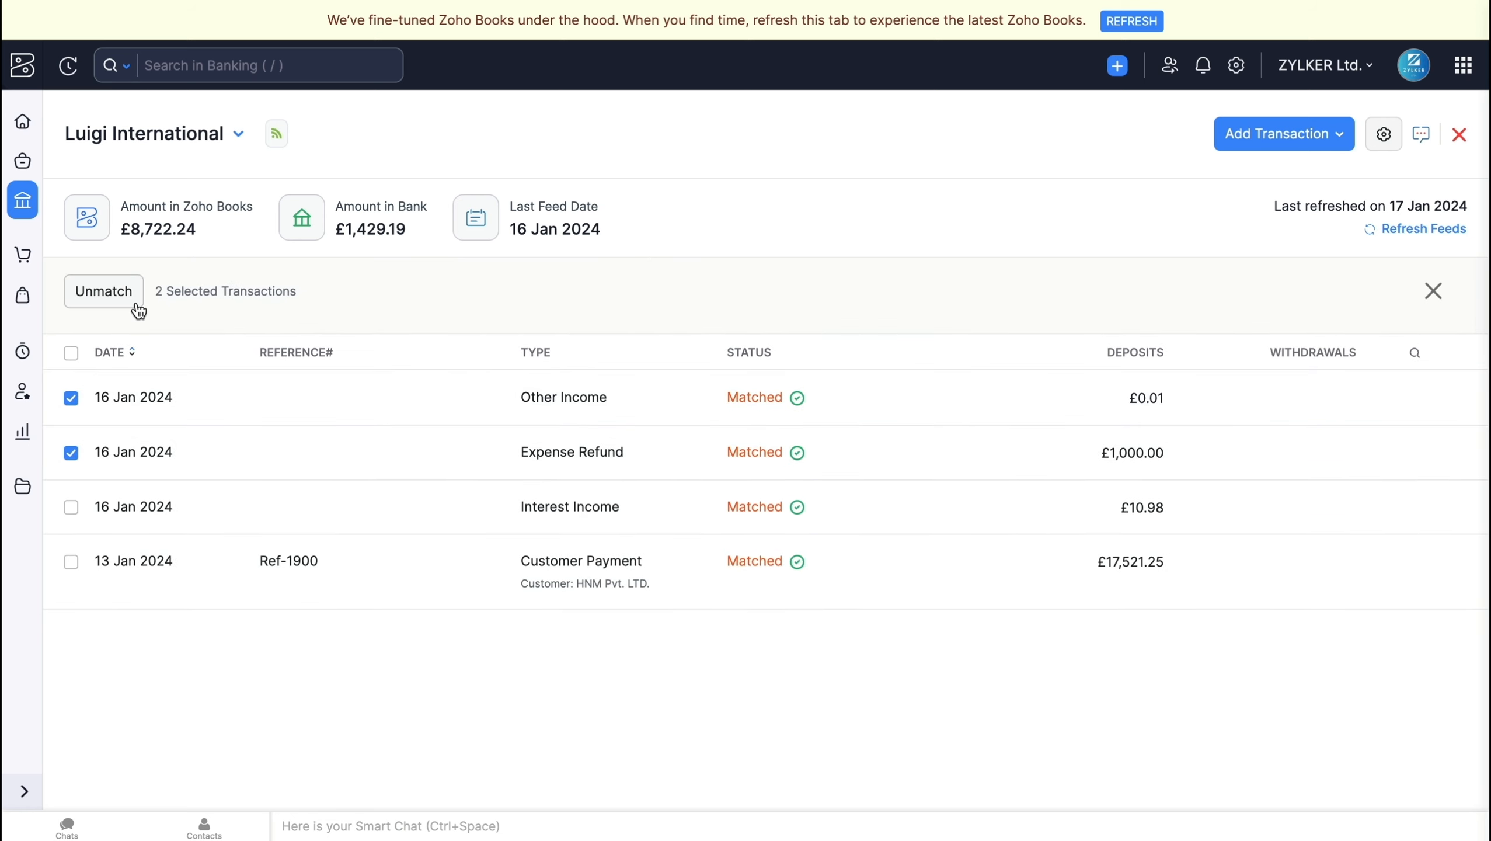
left_click(139, 311)
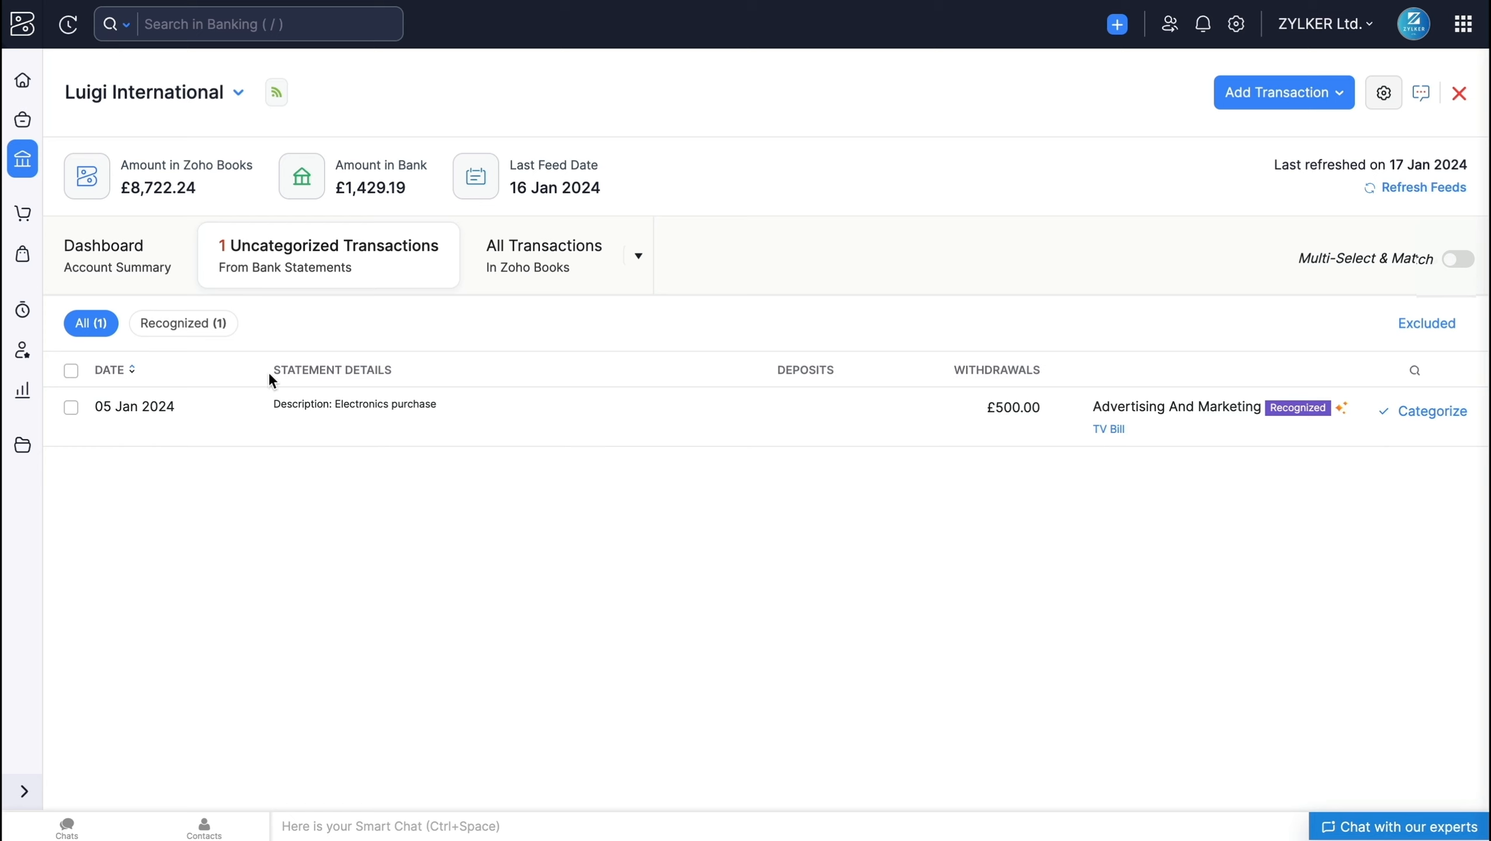
Step: Categorize the recognized £500.00 withdrawal of 05 Jan 2024 as Advertising And Marketing, as proposed by the TV Bill rule
left_click(225, 333)
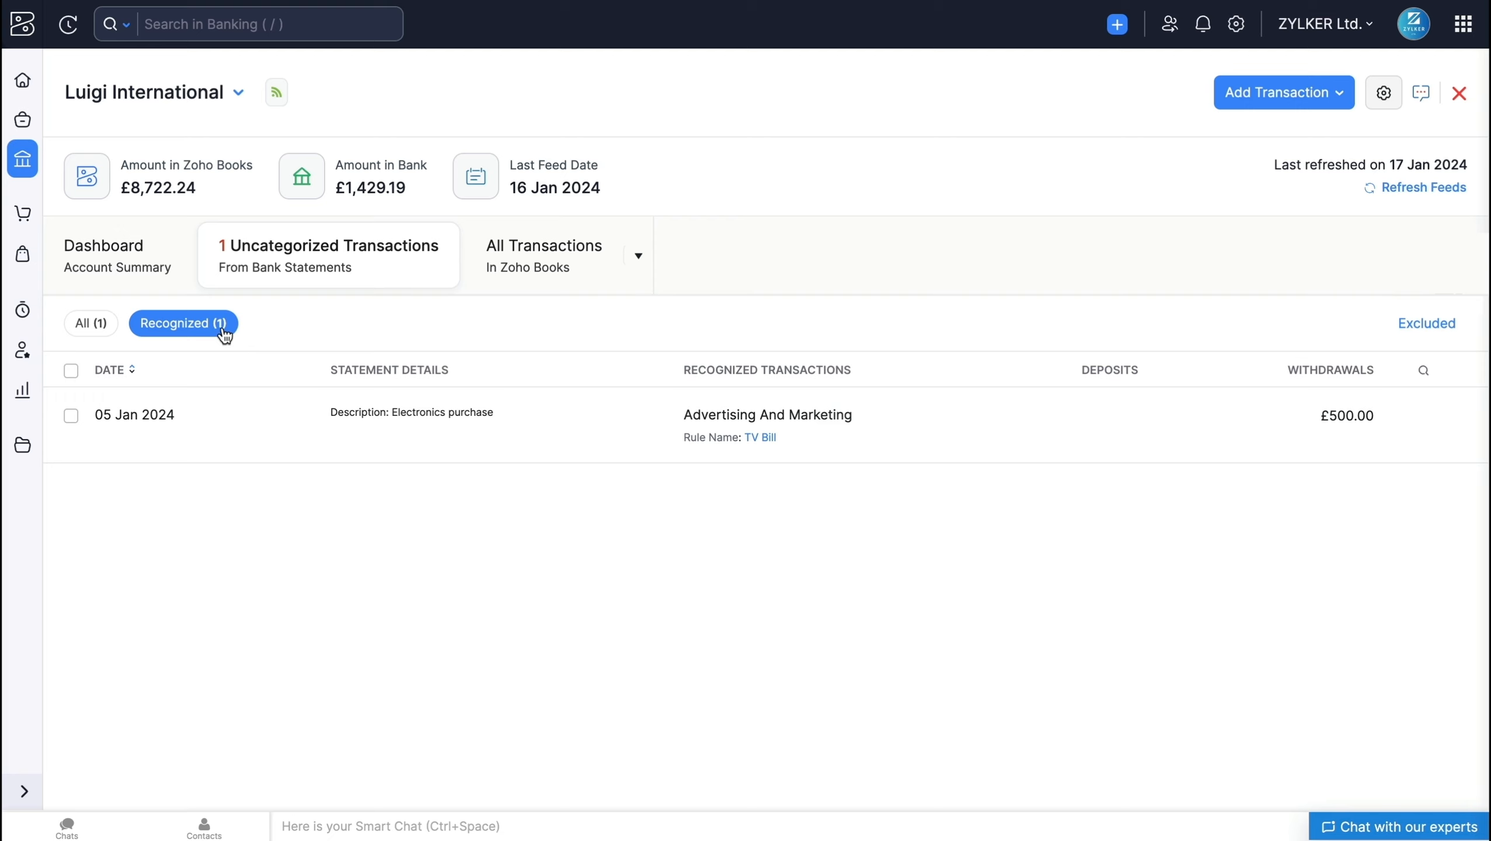
left_click(70, 371)
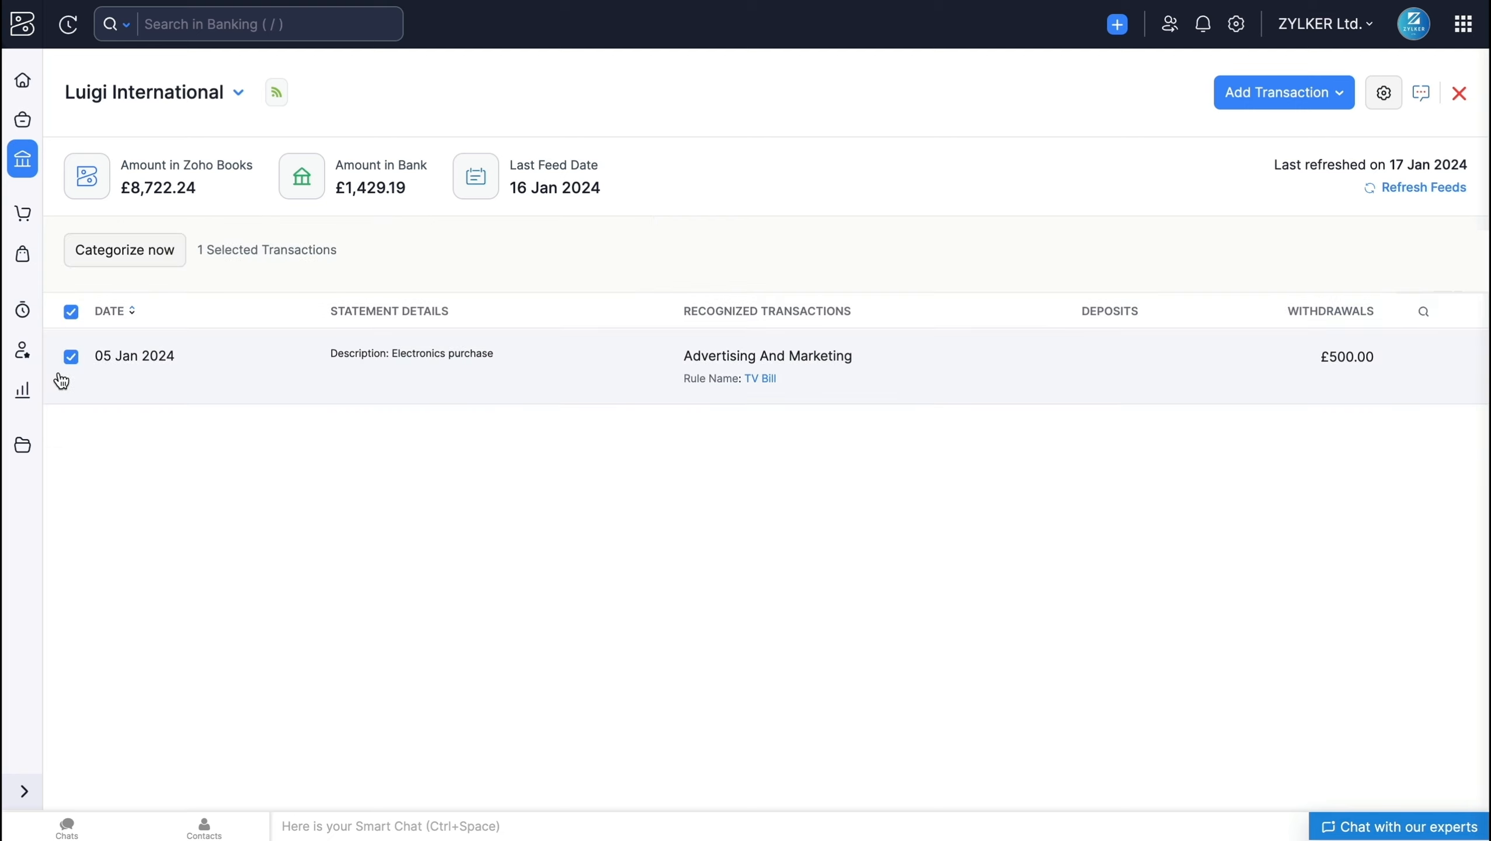
left_click(141, 266)
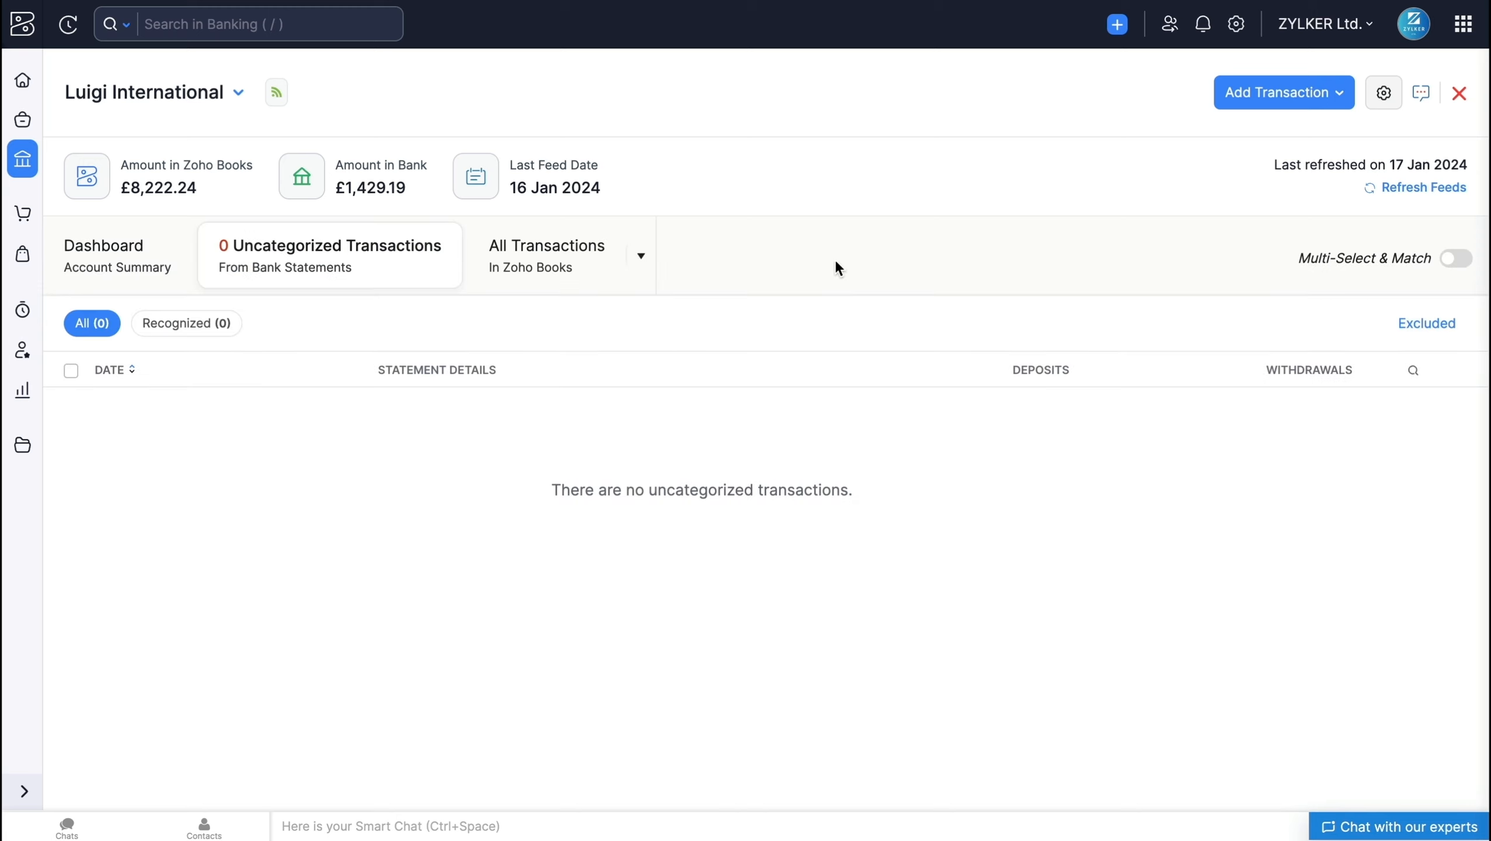
Step: Try to uncategorize the £2,310.00 Consultant Expense of 11 Jan 2024 from the categorized transactions
left_click(643, 257)
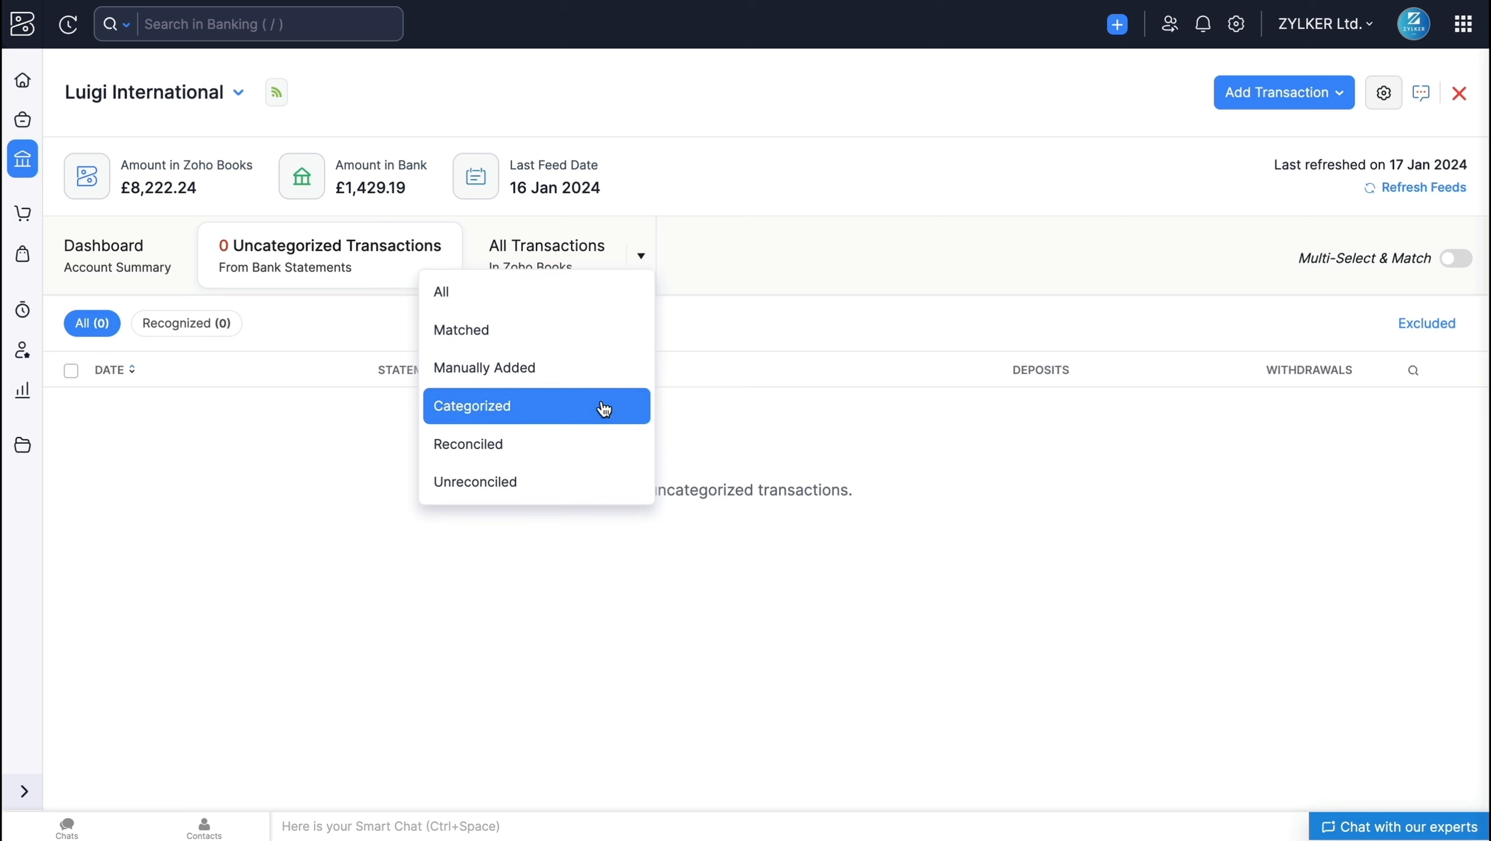
left_click(601, 406)
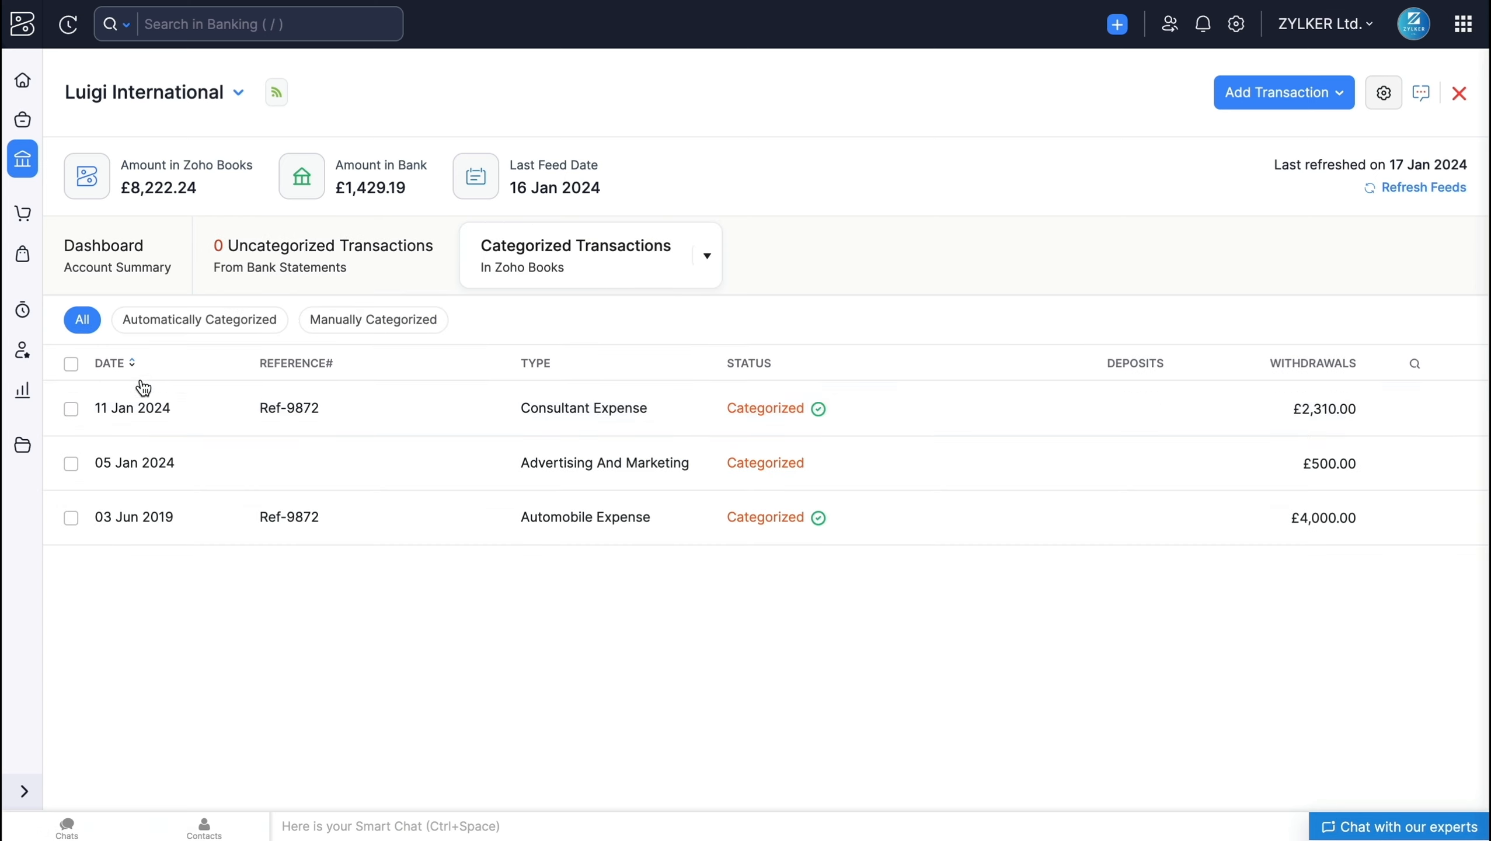
left_click(72, 409)
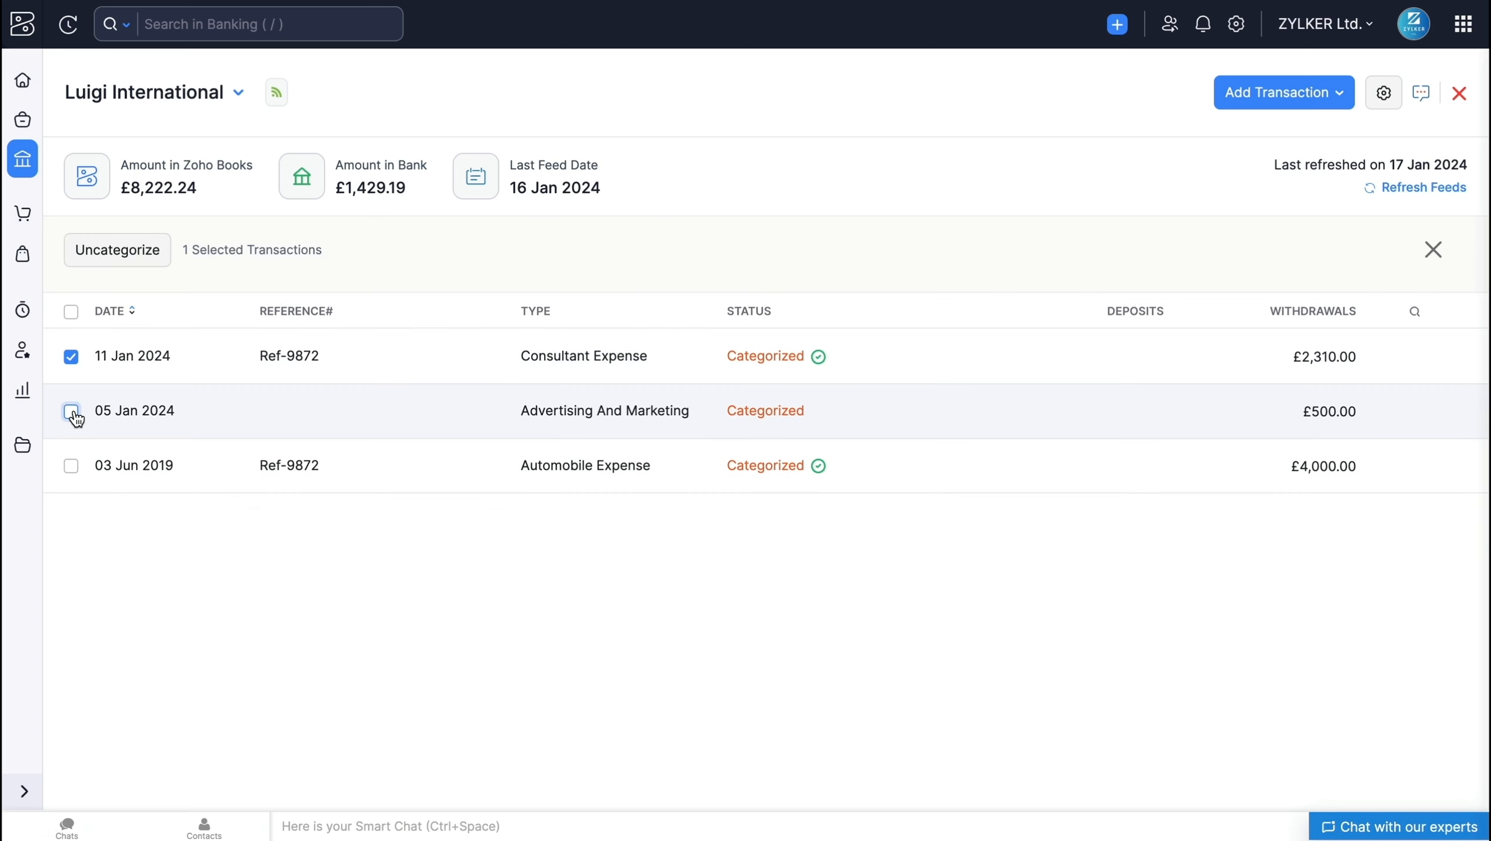
left_click(146, 268)
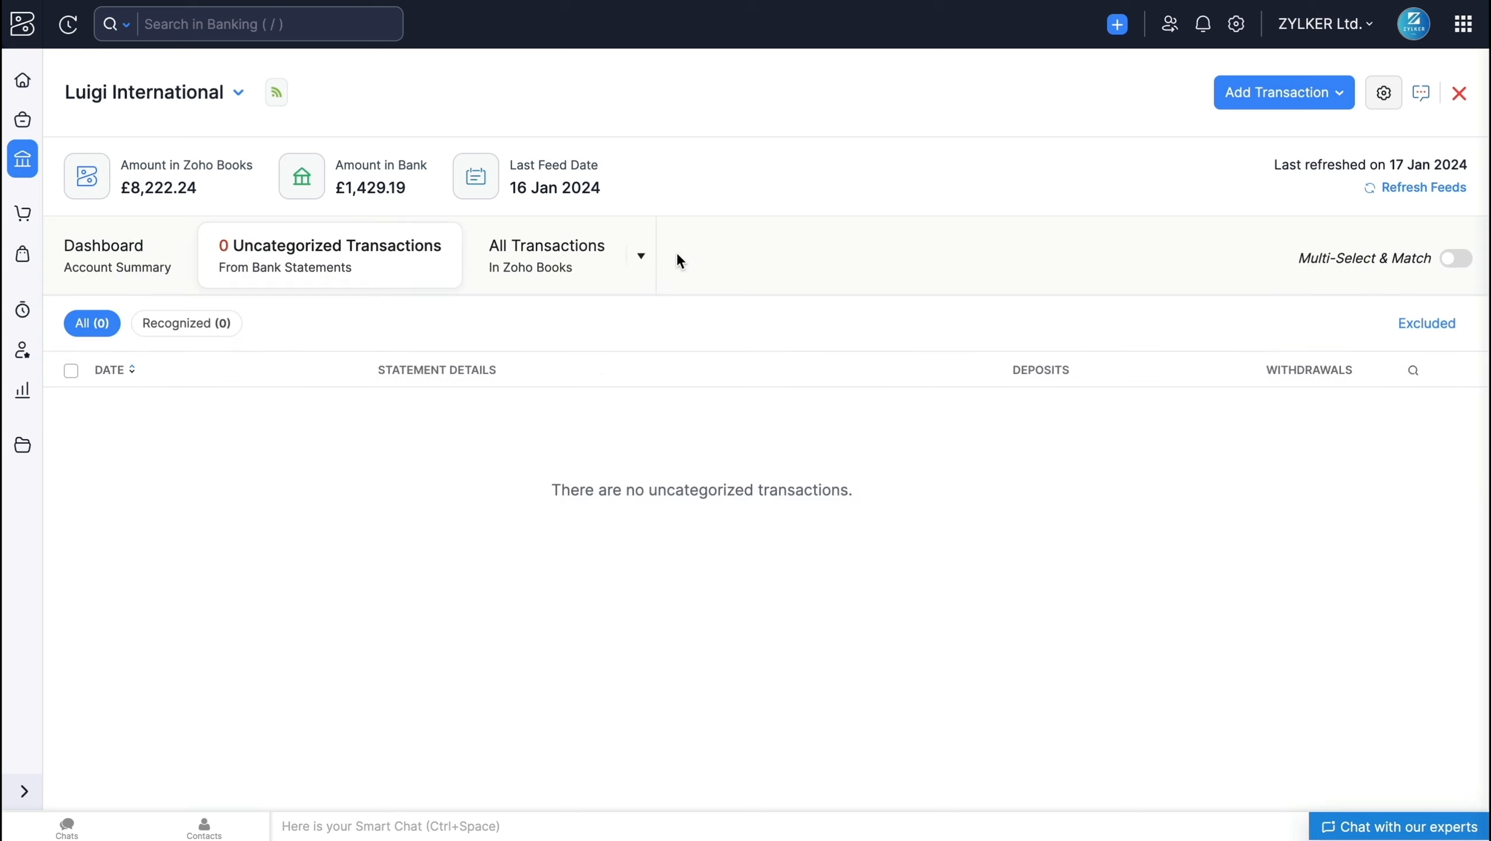
Step: Try to delete all the manually added transactions of the Luigi International account
left_click(647, 258)
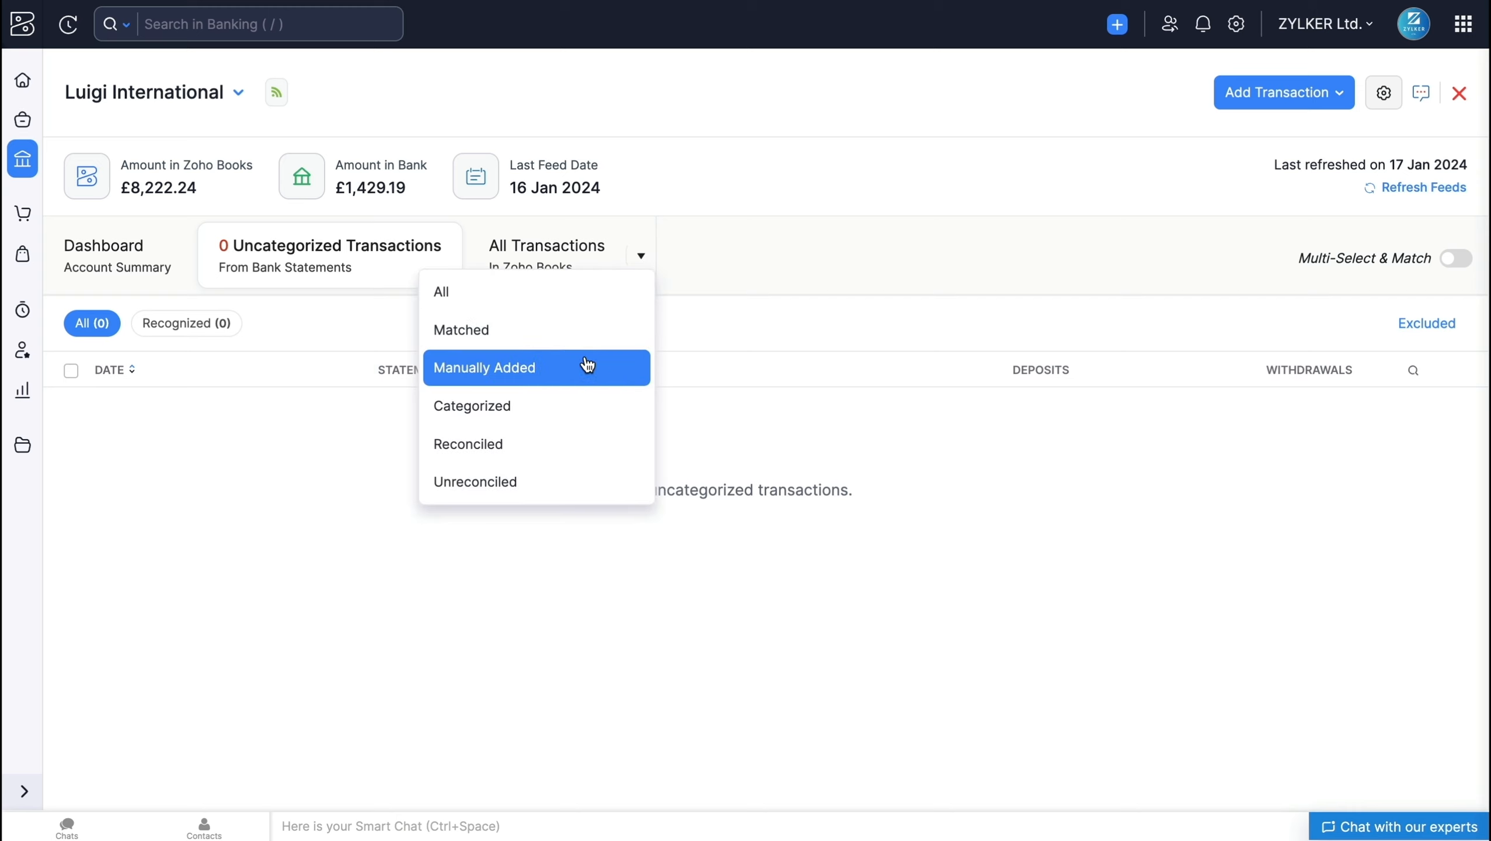
left_click(587, 366)
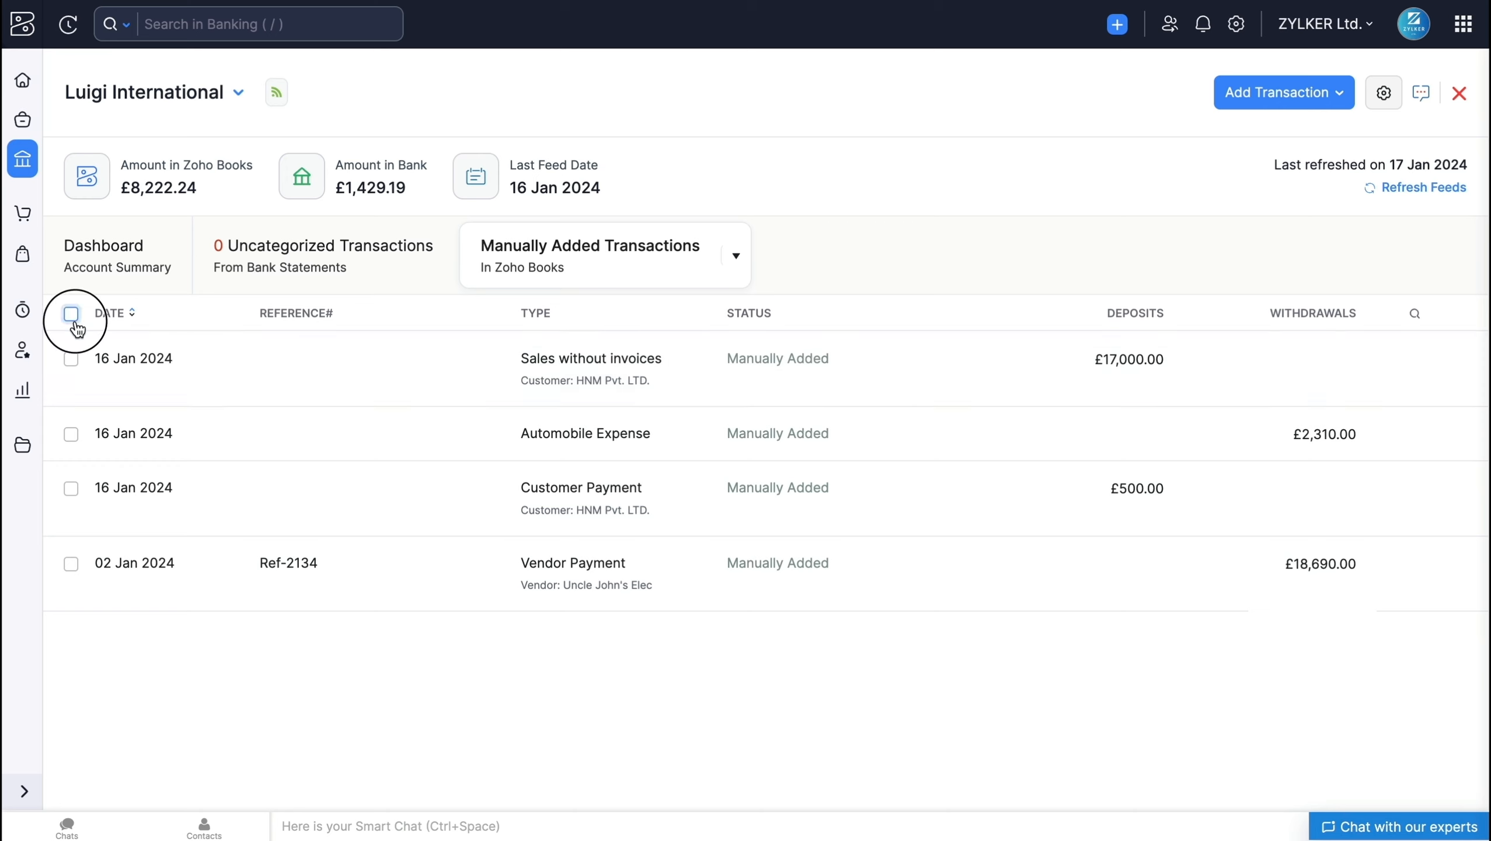
left_click(71, 313)
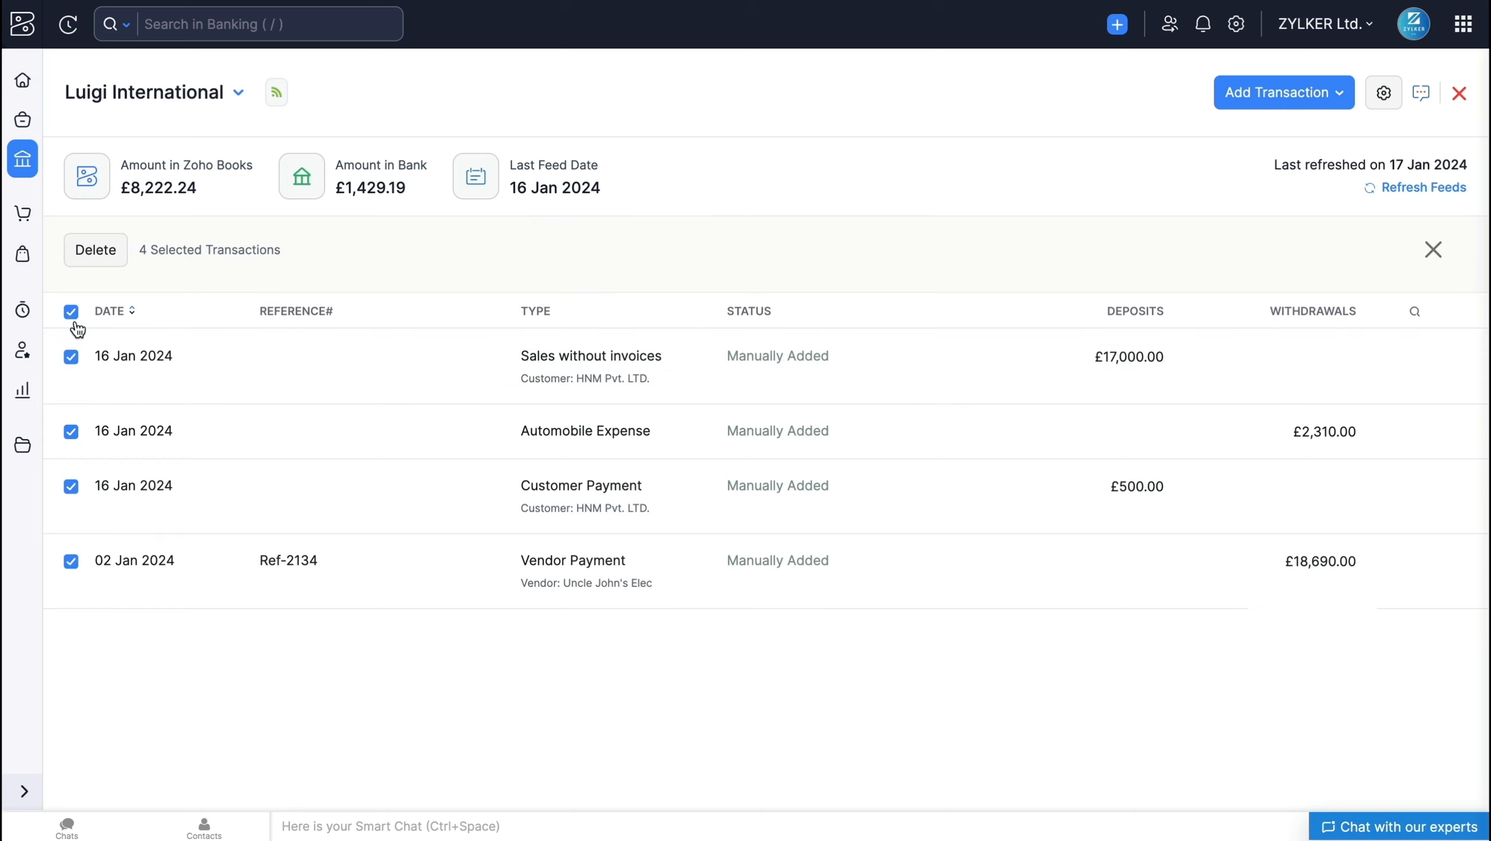
left_click(116, 264)
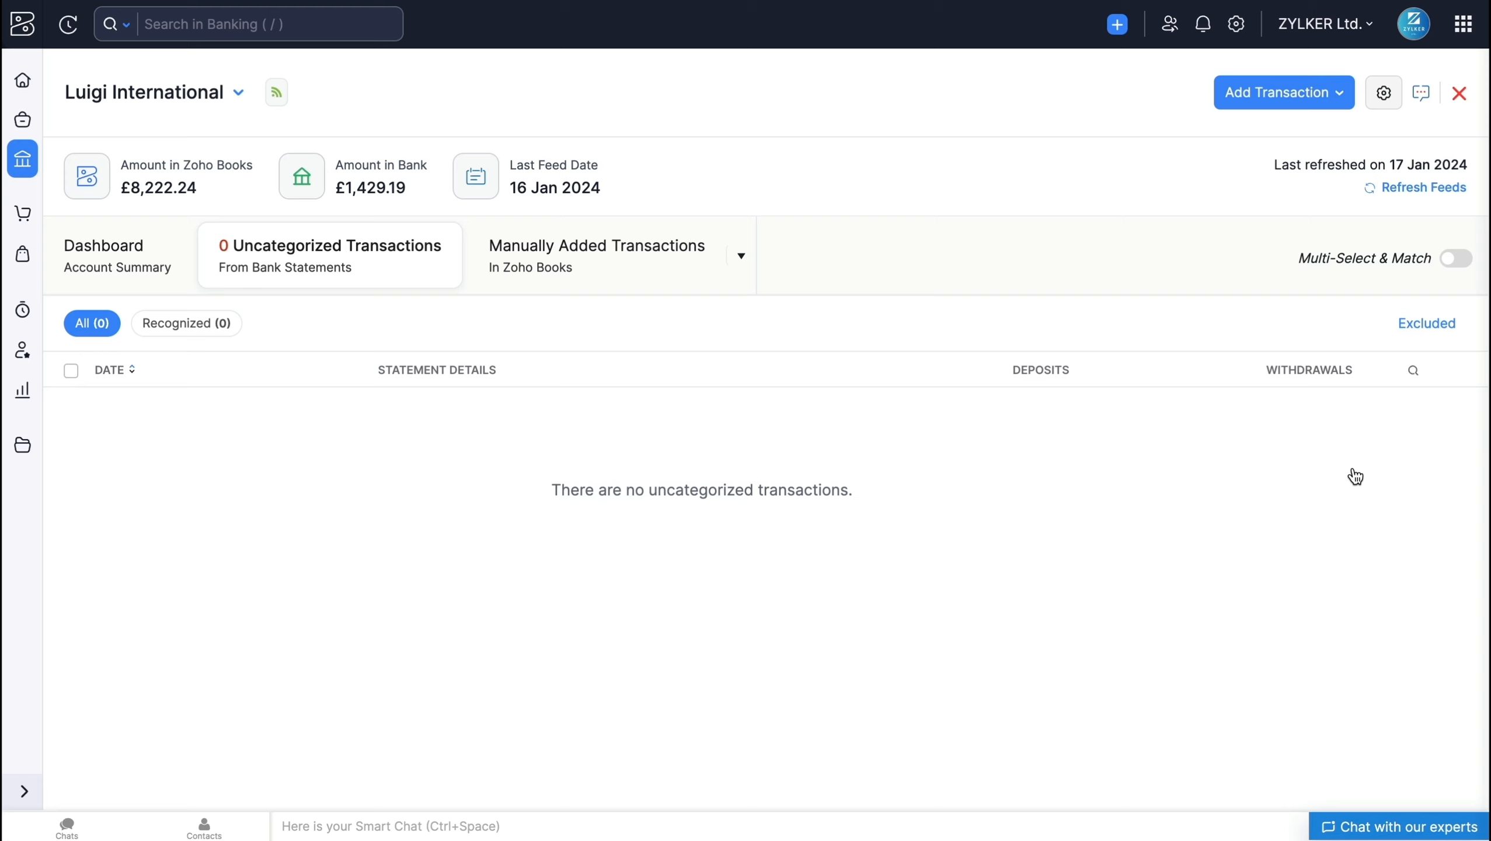
Step: Restore all manually excluded transactions and return to the list of uncategorized transactions
left_click(1419, 334)
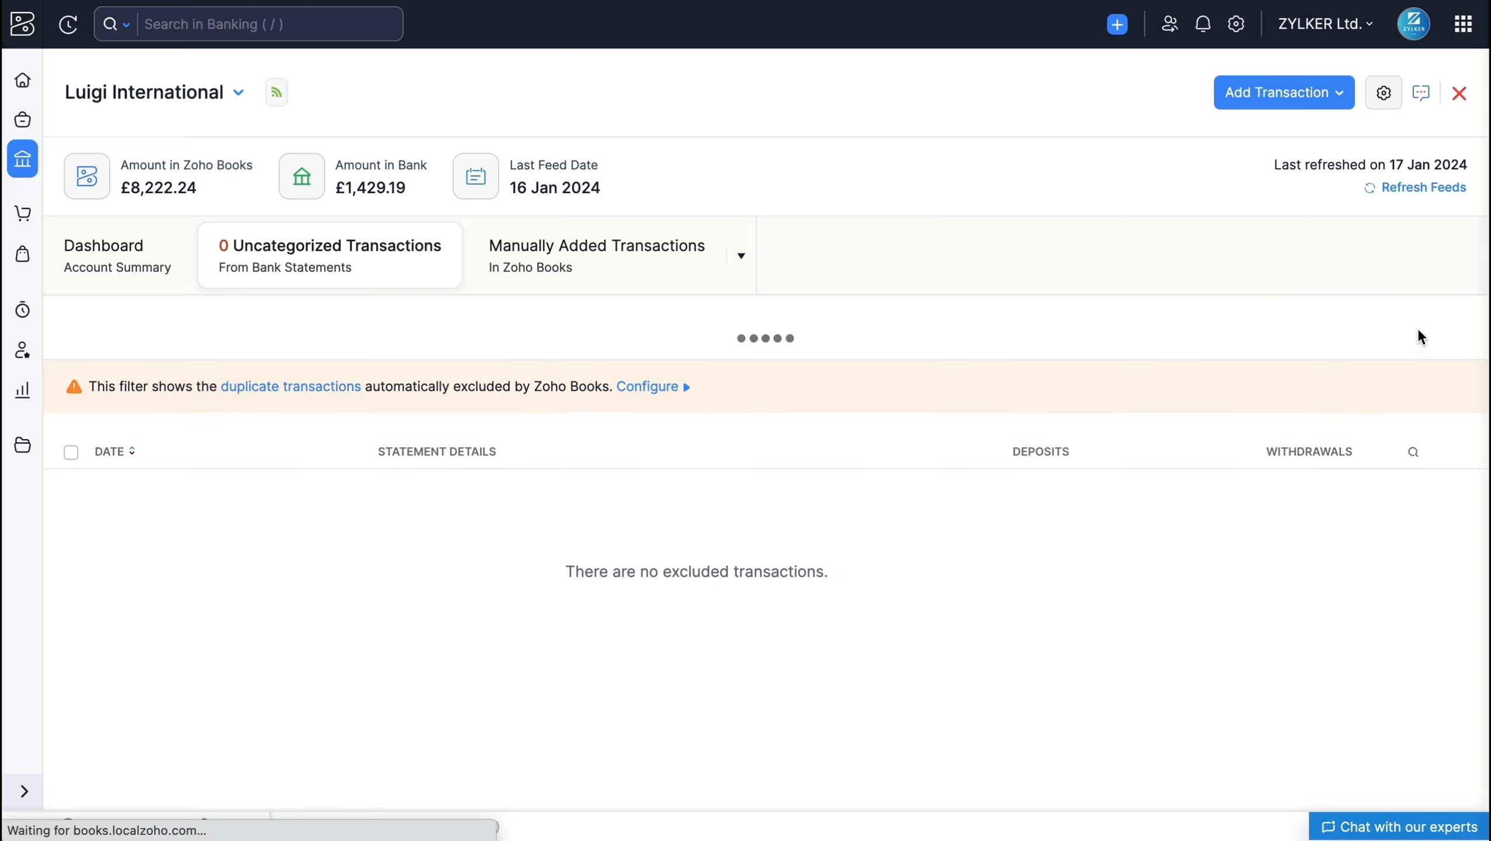
left_click(125, 325)
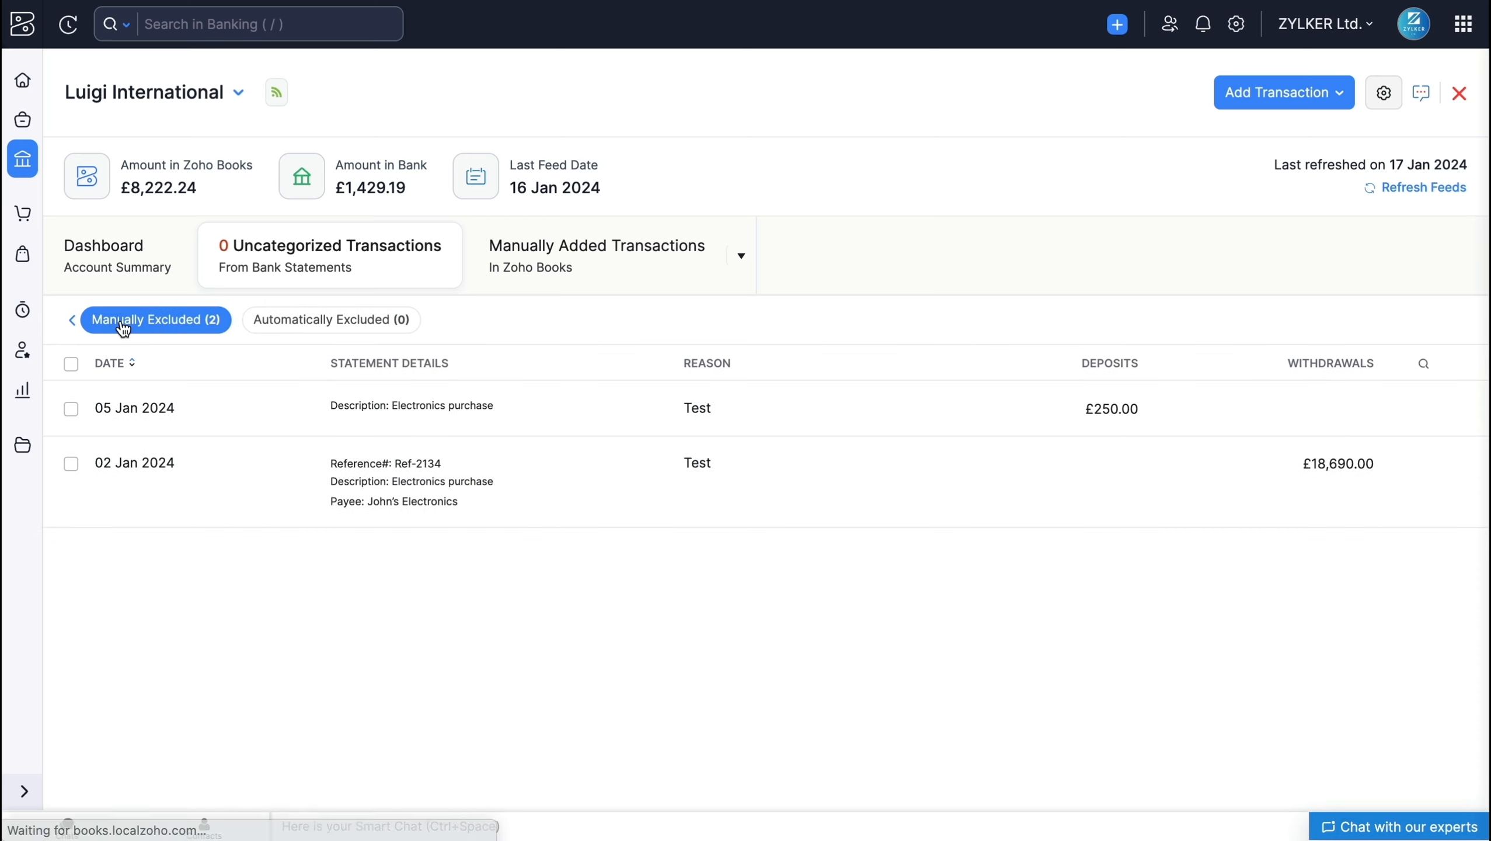
left_click(70, 363)
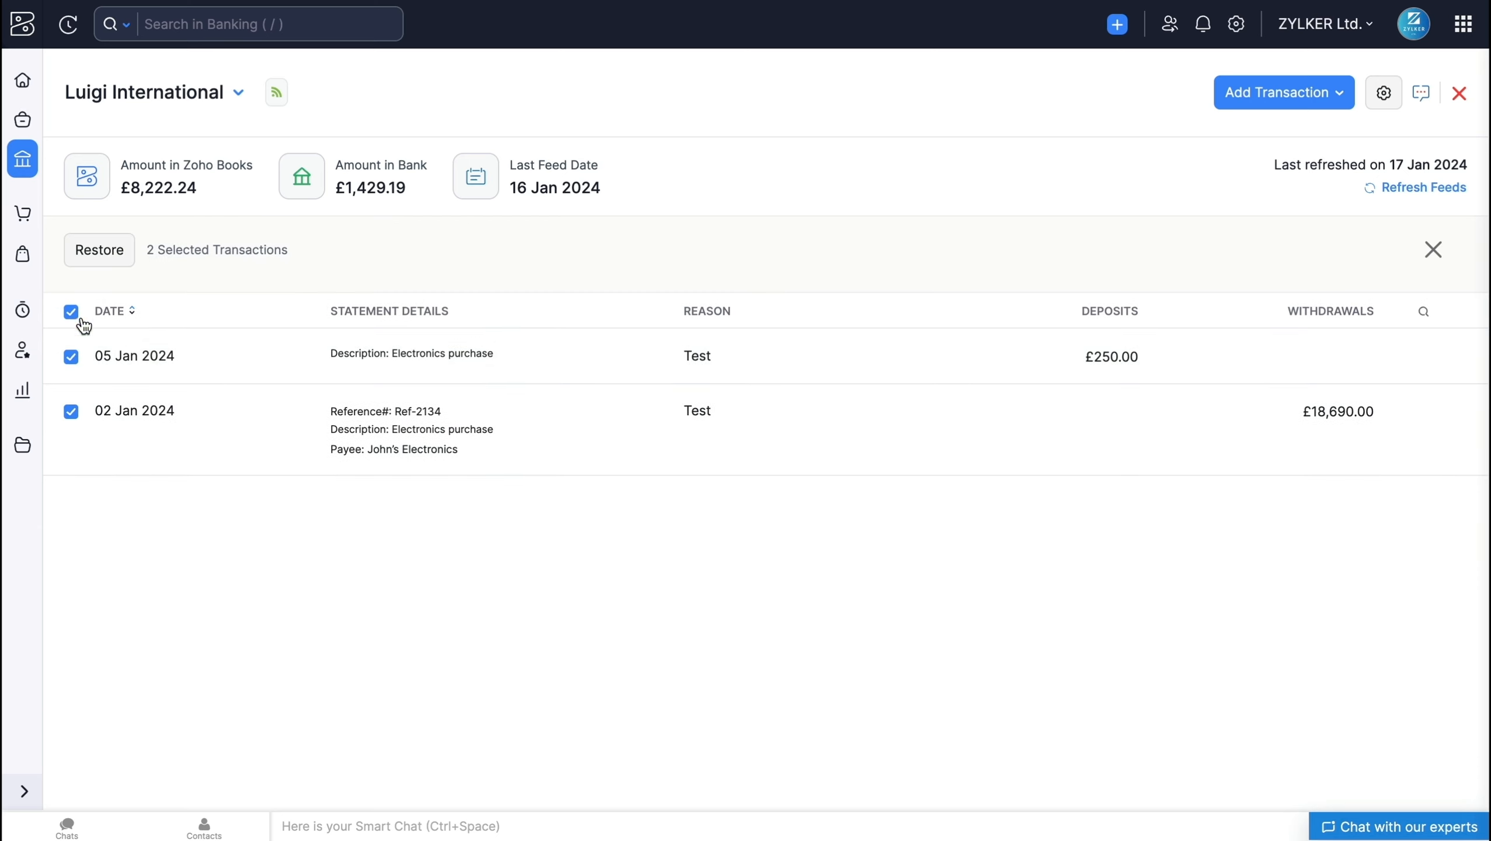
left_click(100, 259)
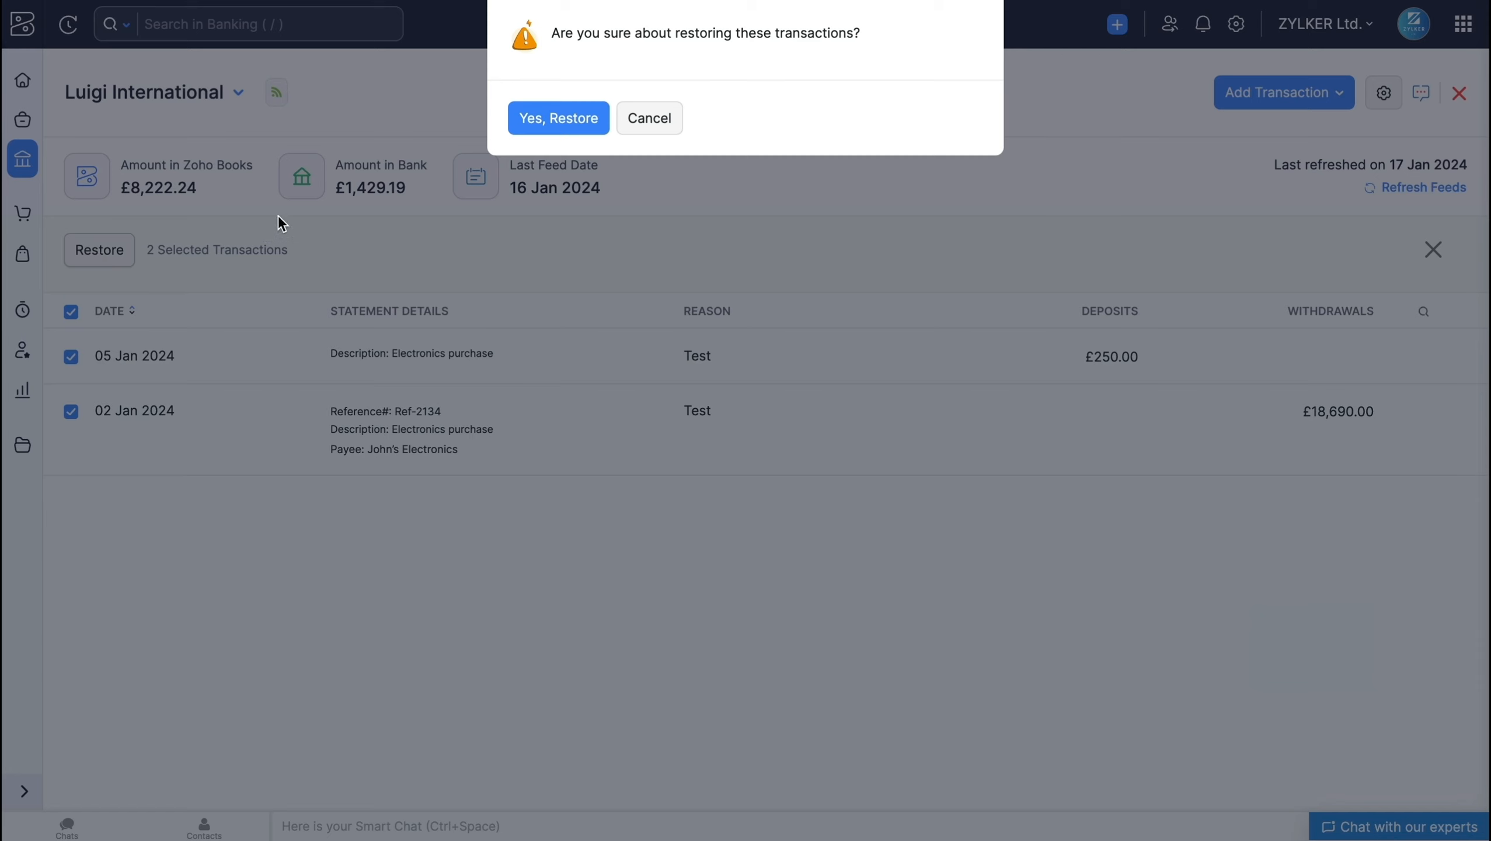
left_click(591, 115)
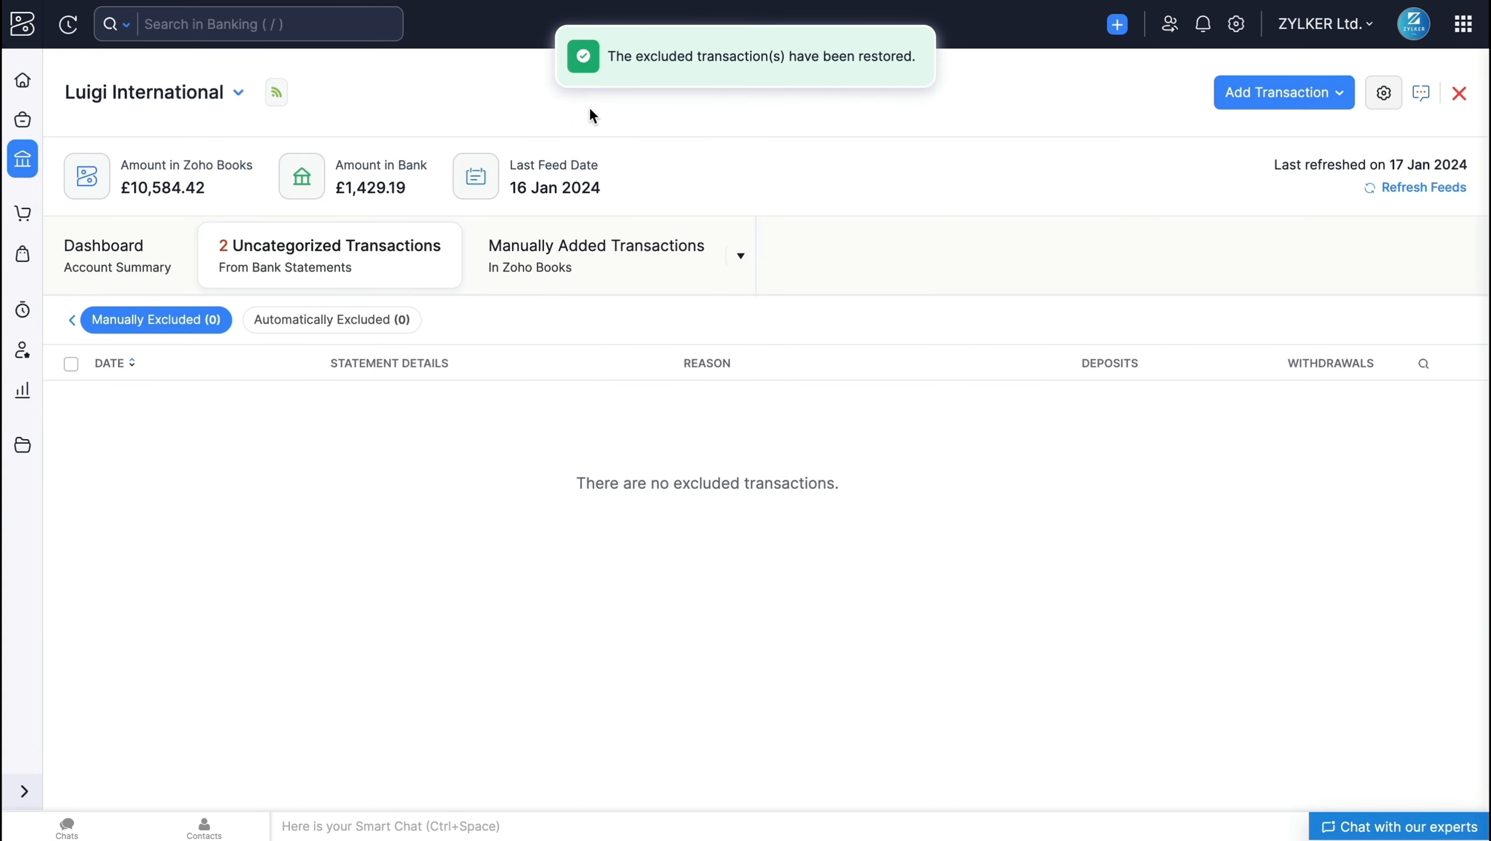
left_click(360, 256)
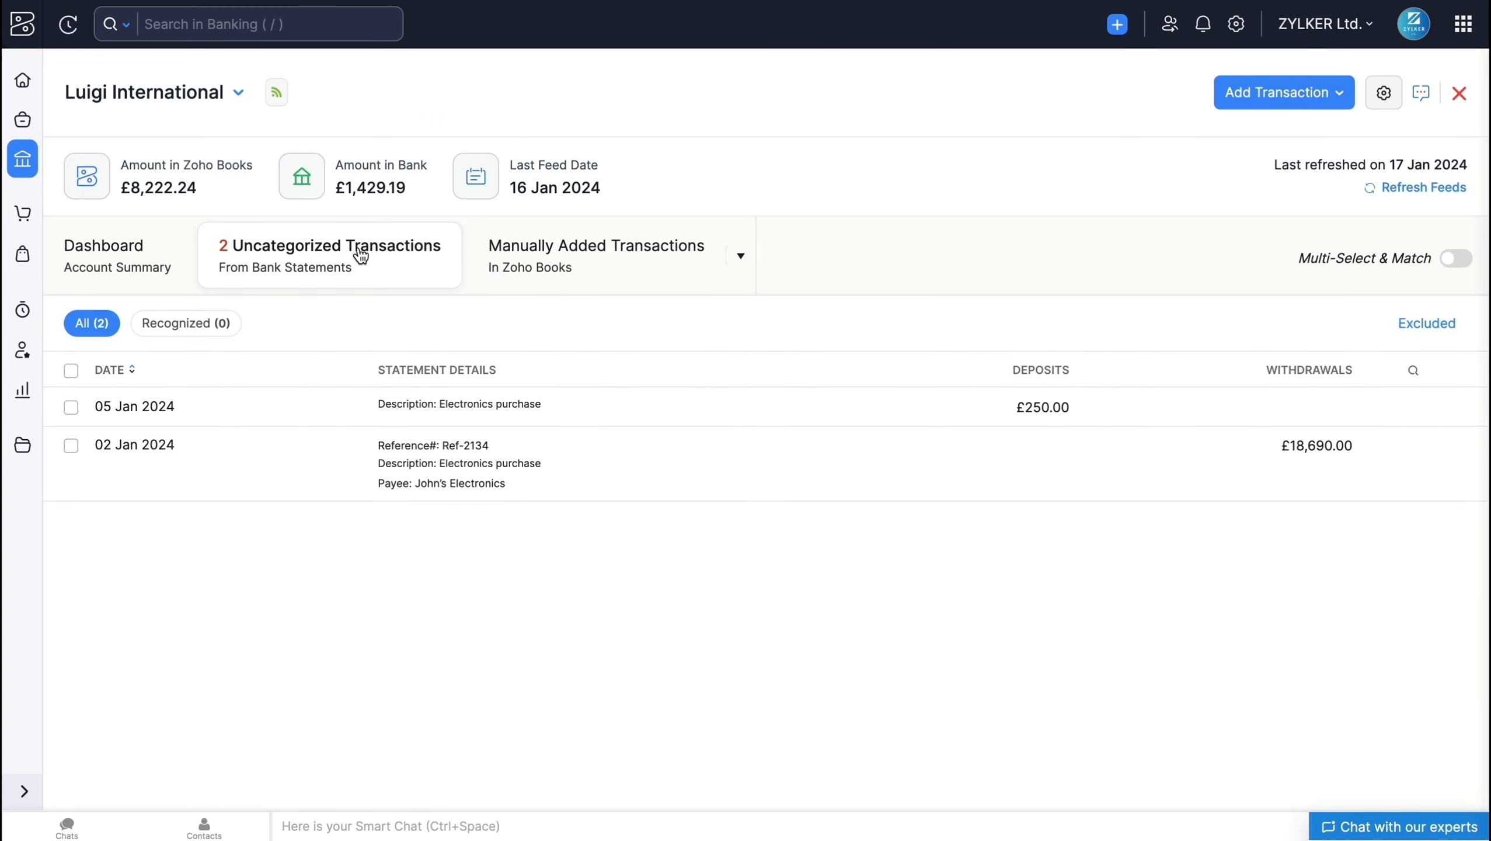